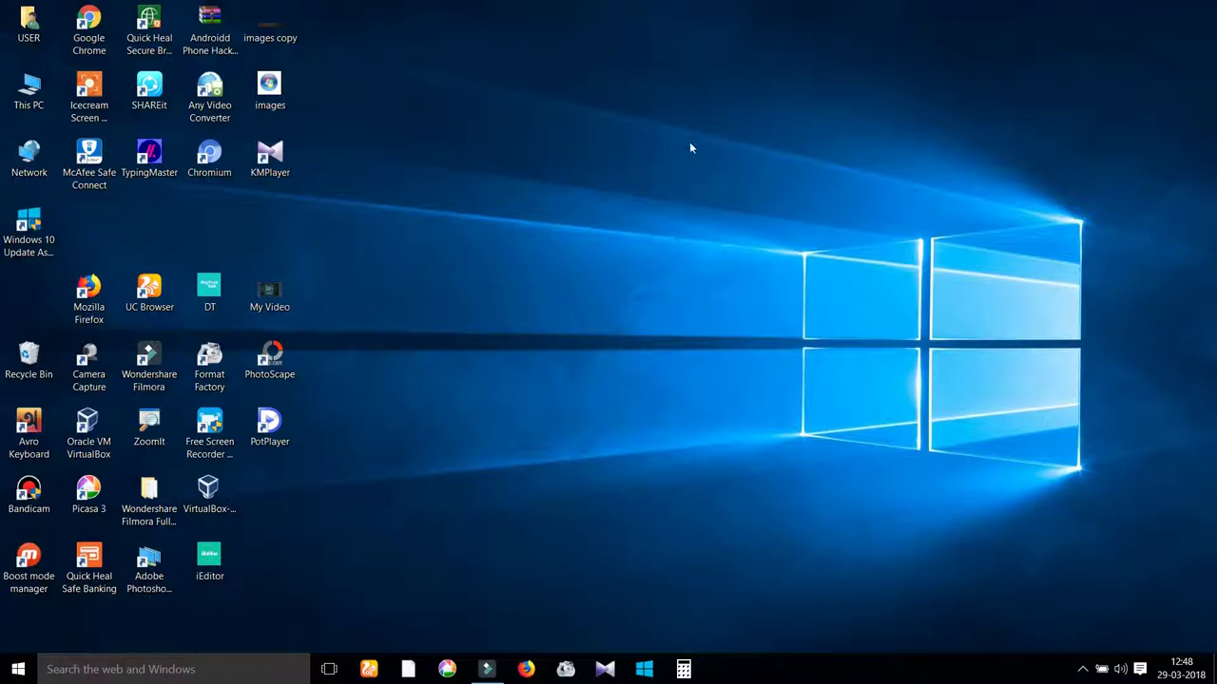
{"action": "right_click", "coordinate": [849, 175]}
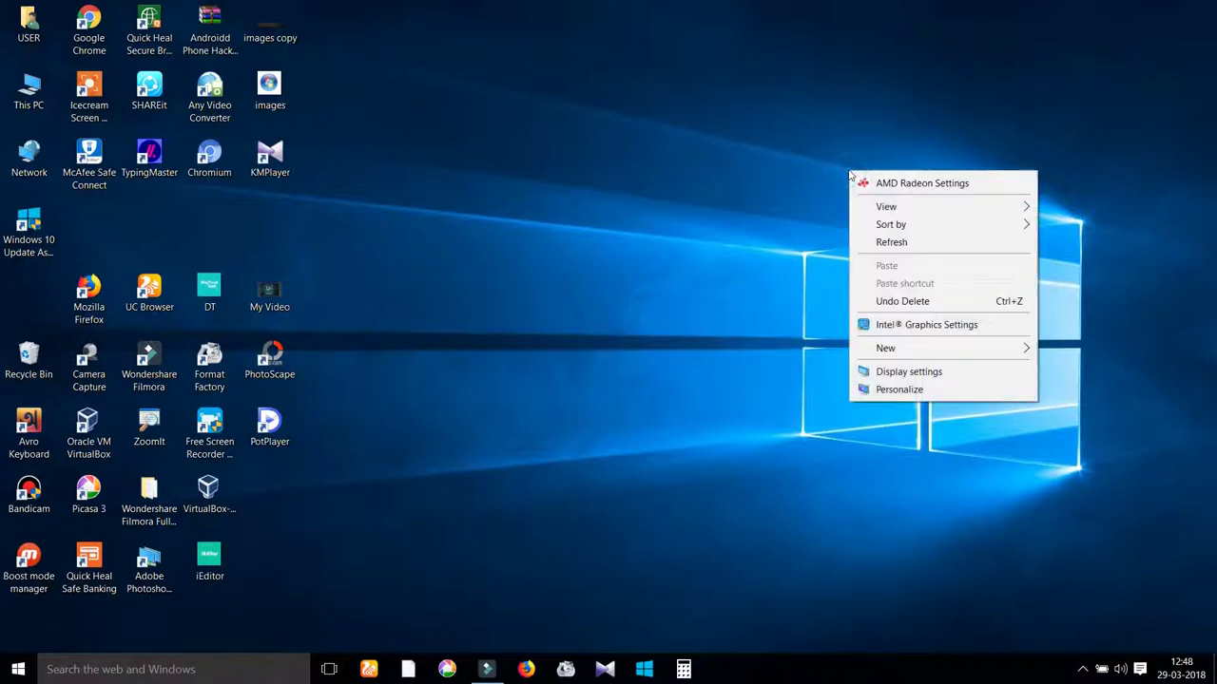
{"action": "mouse_move", "coordinate": [924, 354]}
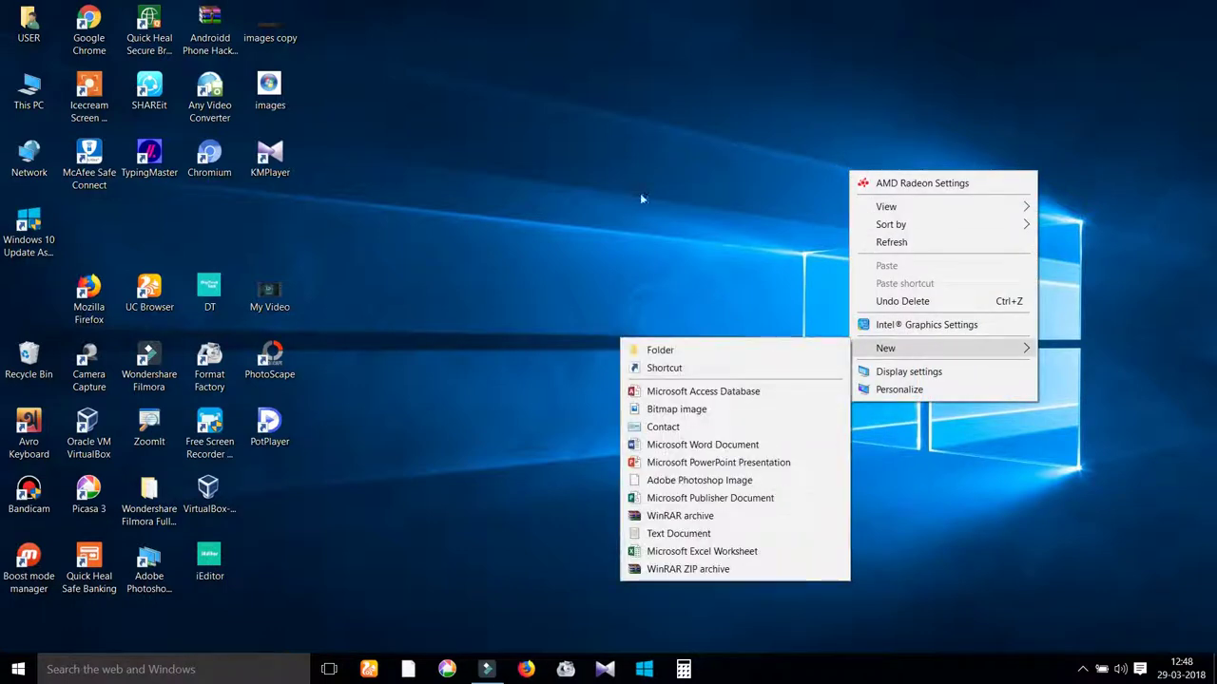
{"action": "left_click", "coordinate": [560, 93]}
{"action": "right_click", "coordinate": [737, 193]}
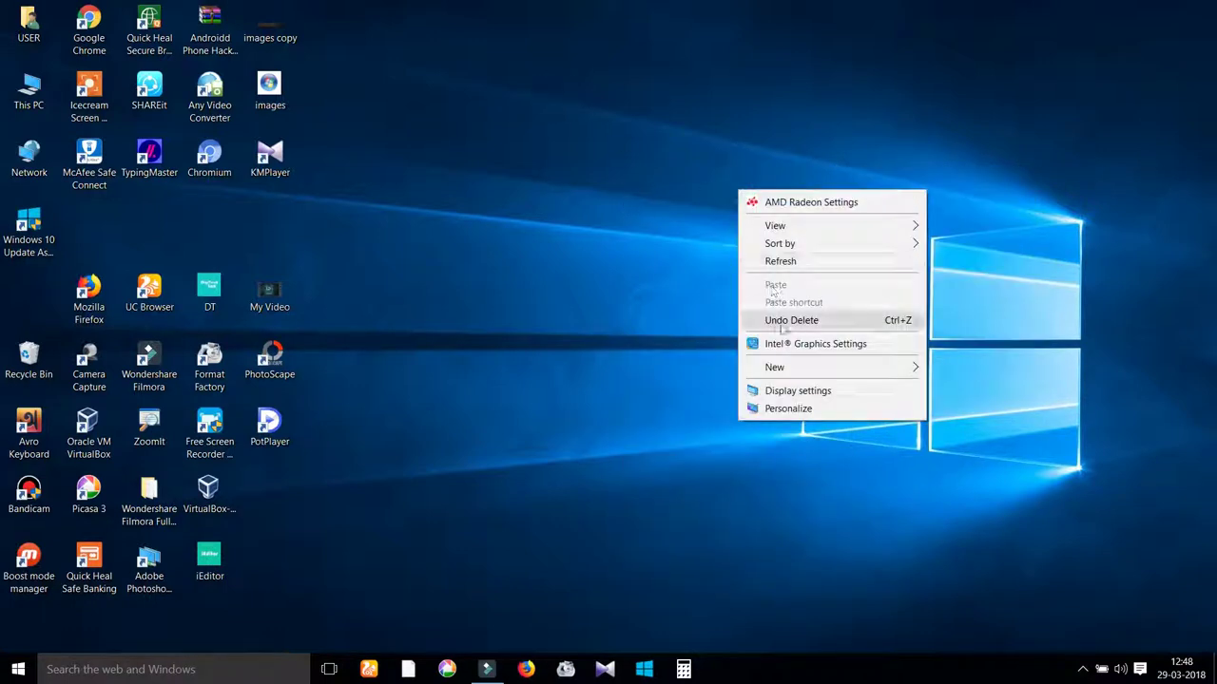
{"action": "mouse_move", "coordinate": [832, 367]}
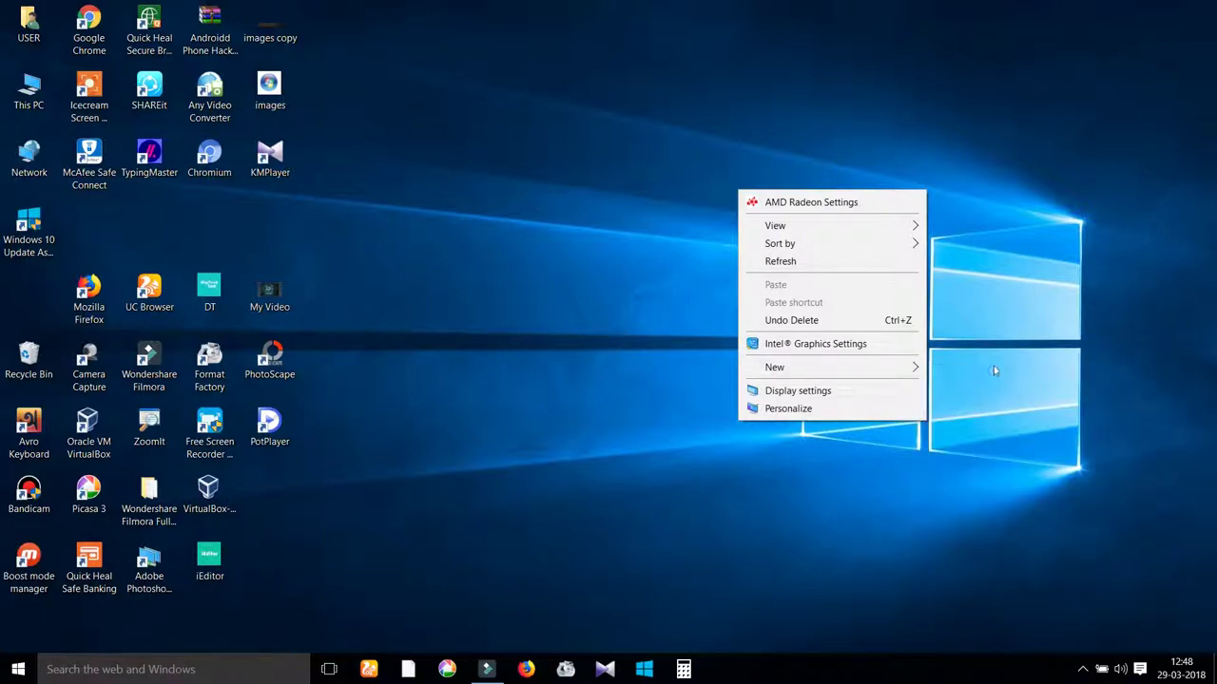
{"action": "mouse_move", "coordinate": [884, 367]}
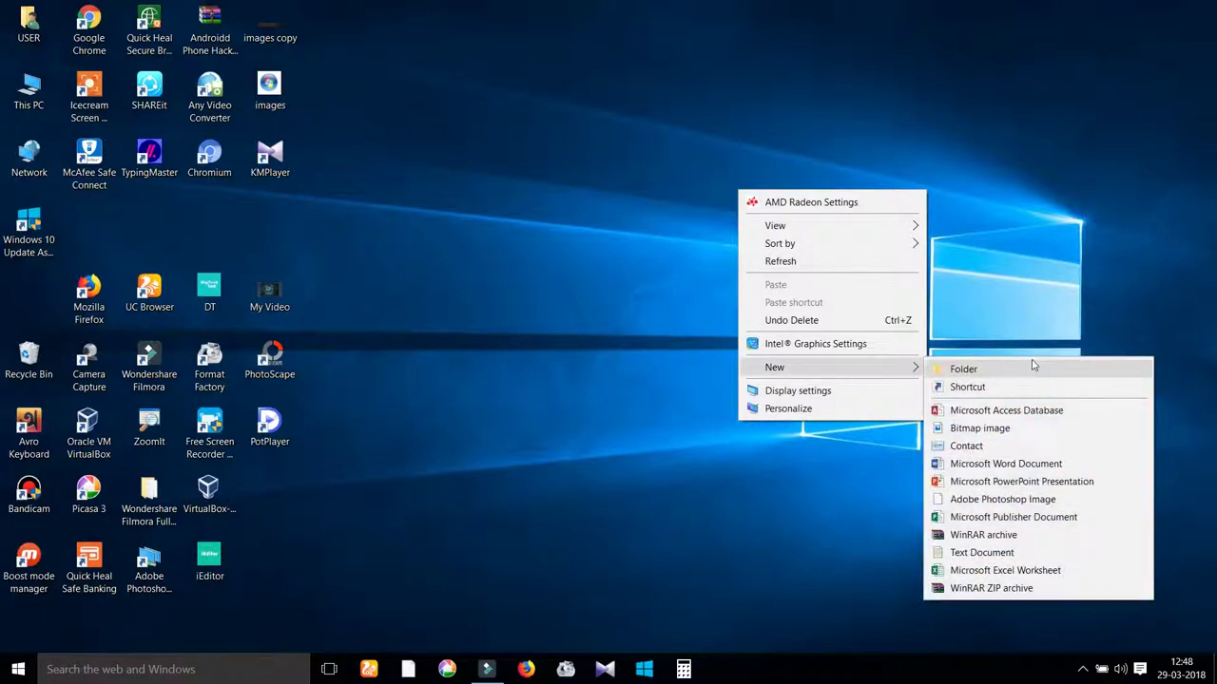
{"action": "left_click", "coordinate": [1124, 377]}
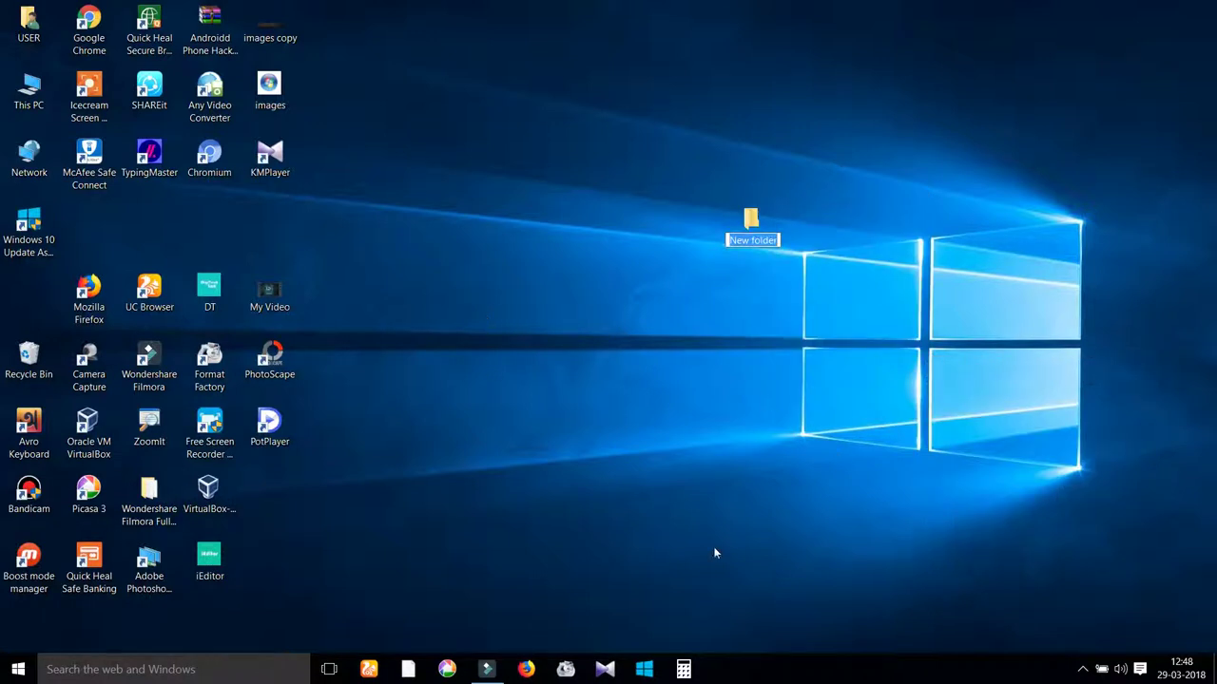
{"action": "key", "text": "Return"}
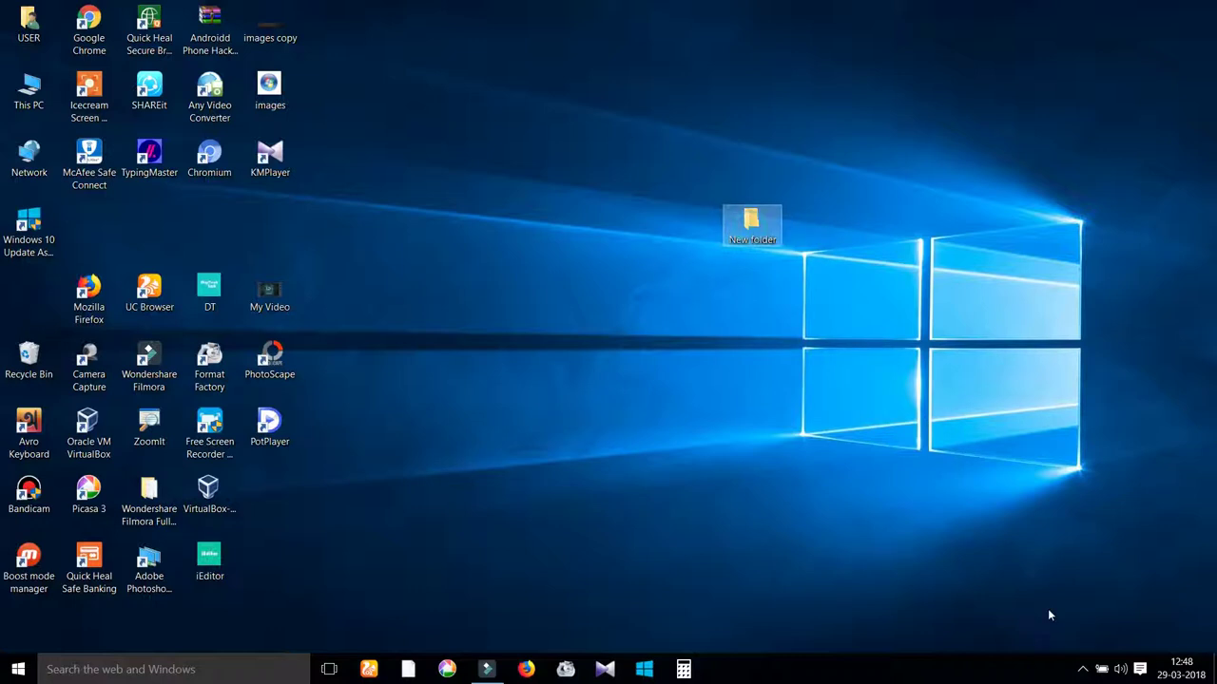
{"action": "key", "text": "Delete"}
- Create a new folder named TEST on the desktop
{"action": "right_click", "coordinate": [519, 162]}
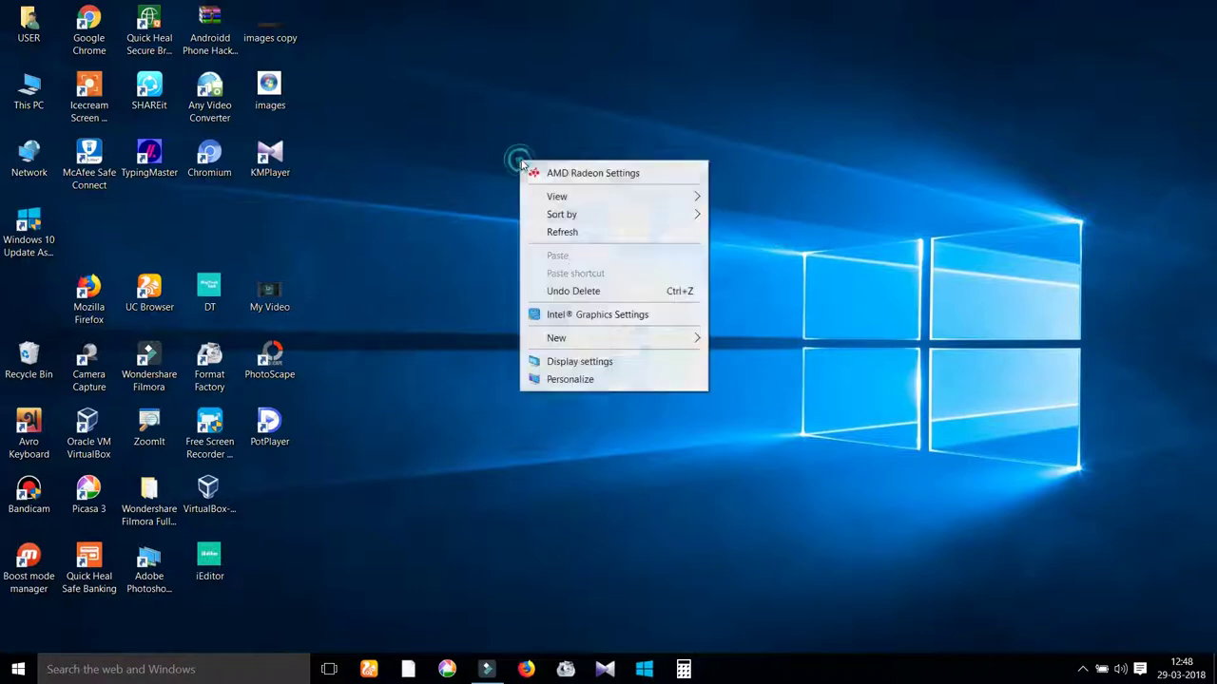
{"action": "mouse_move", "coordinate": [586, 337]}
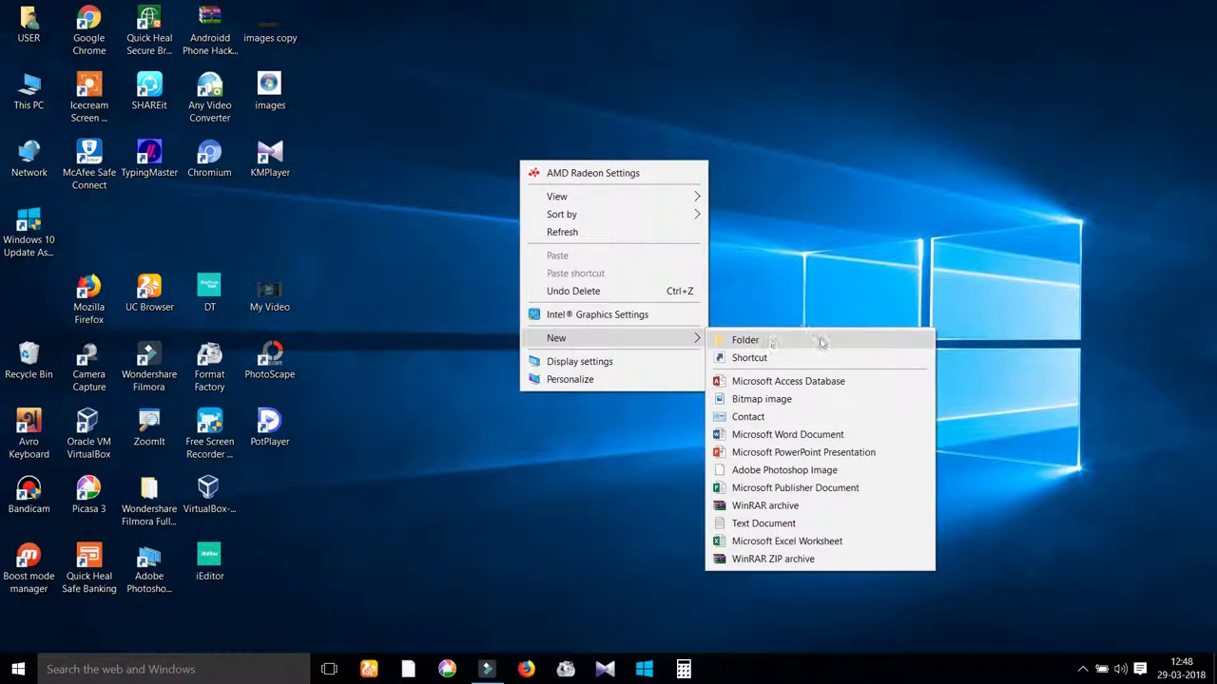
{"action": "left_click", "coordinate": [901, 342]}
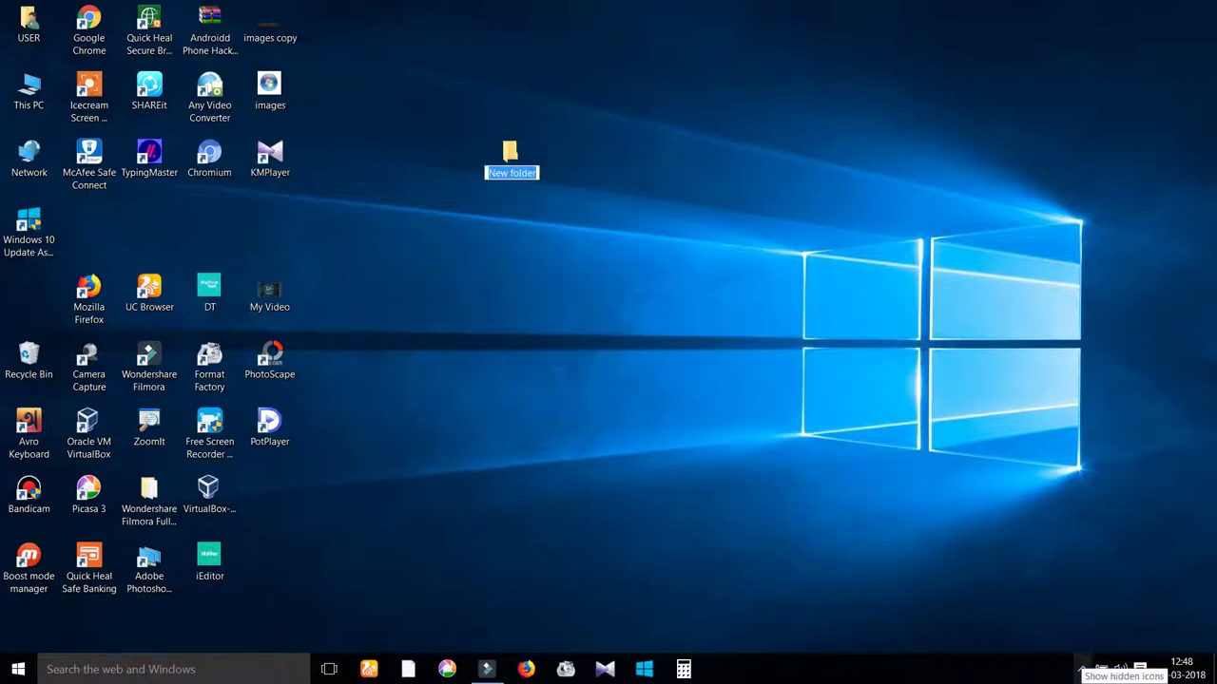
{"action": "type", "text": "TEST"}
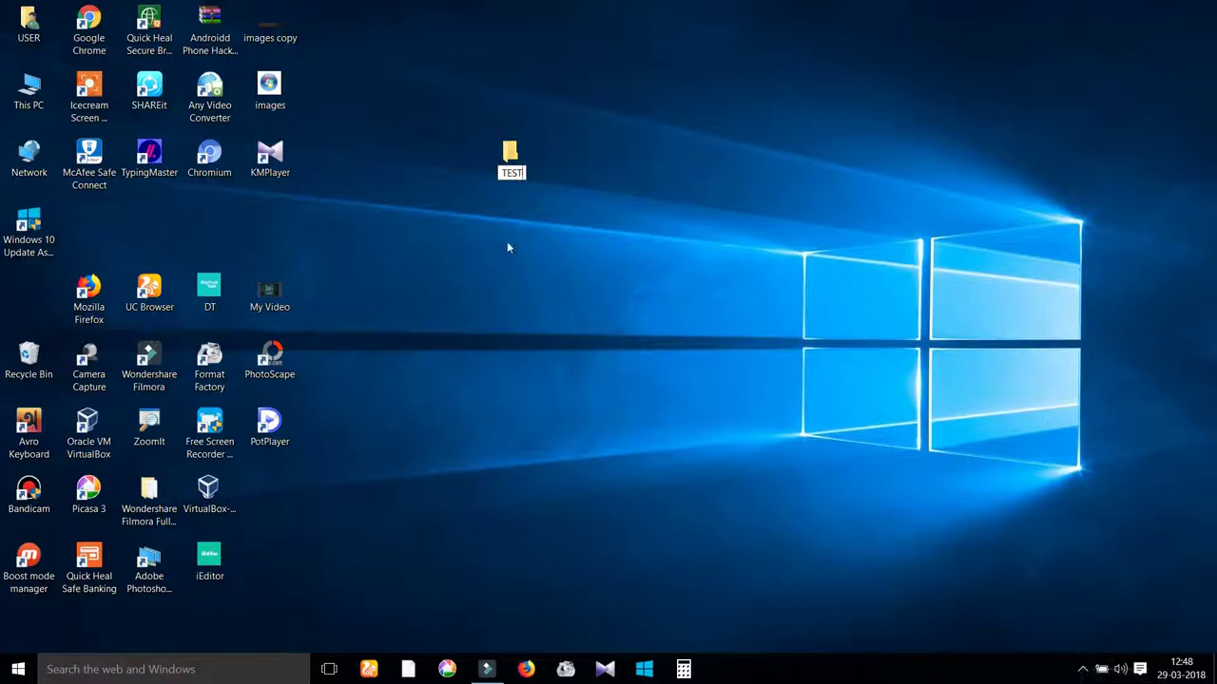
{"action": "key", "text": "Return"}
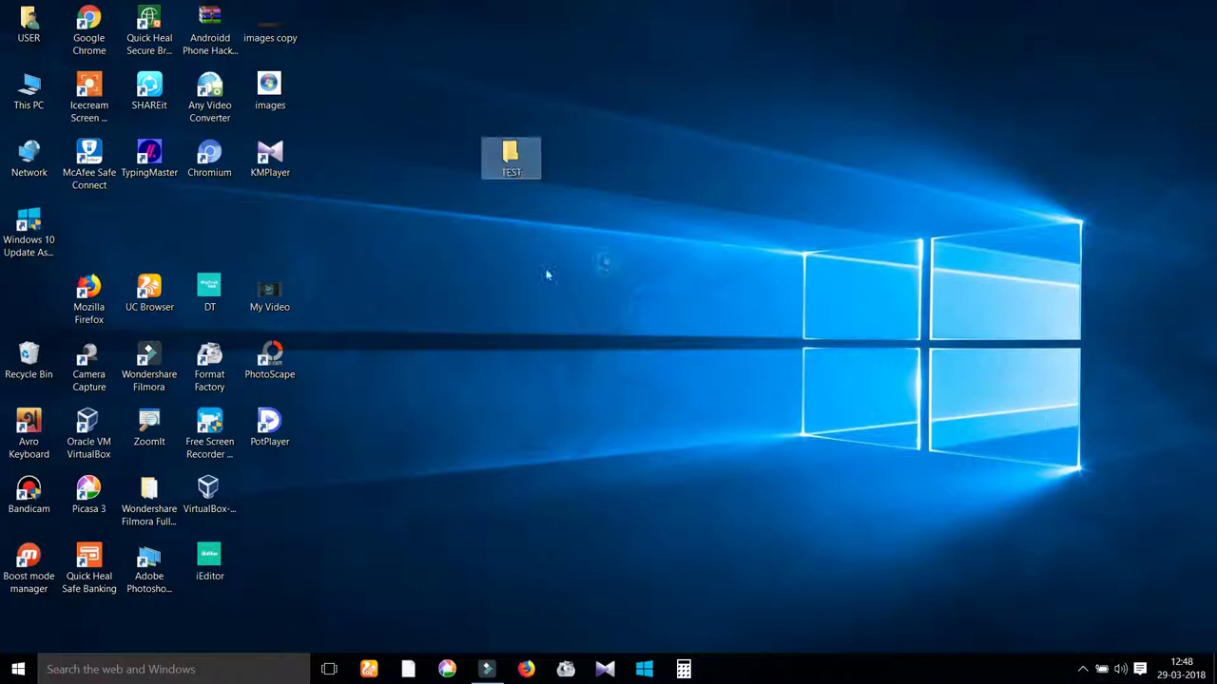
- Move the TEST folder to the empty area near the middle of the desktop, away from the other icons
{"action": "left_click_drag", "start_coordinate": [511, 154], "coordinate": [646, 238]}
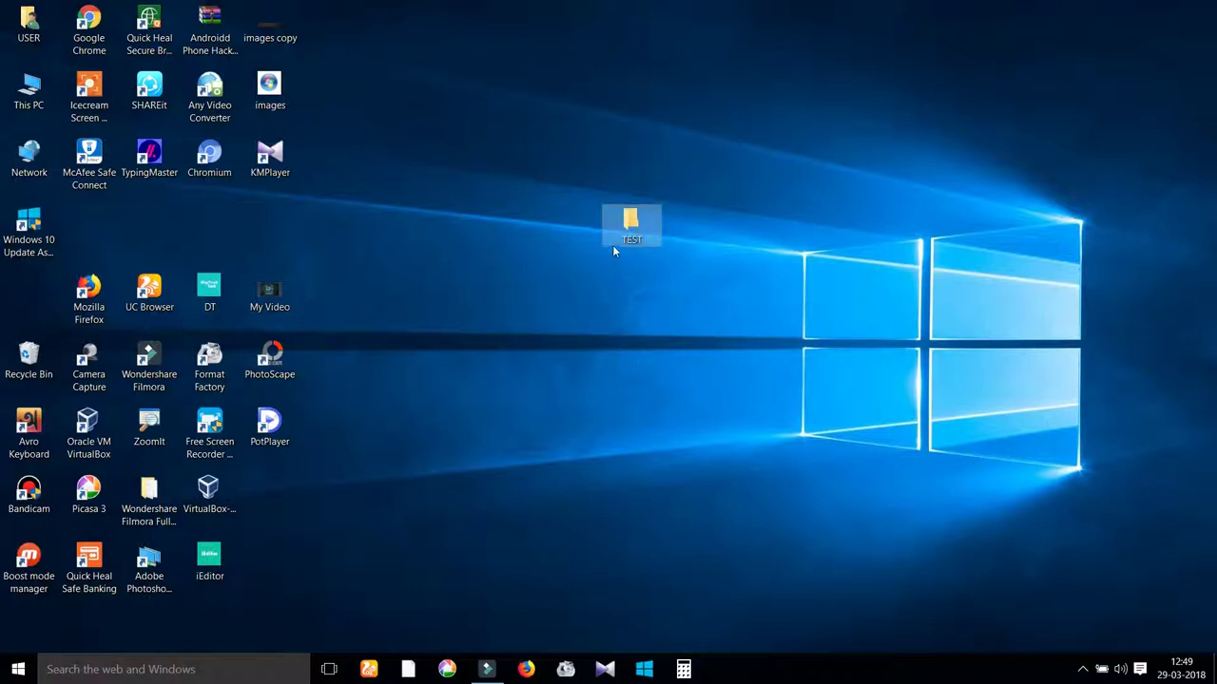
{"action": "left_click_drag", "start_coordinate": [641, 224], "coordinate": [730, 229]}
{"action": "left_click", "coordinate": [757, 369]}
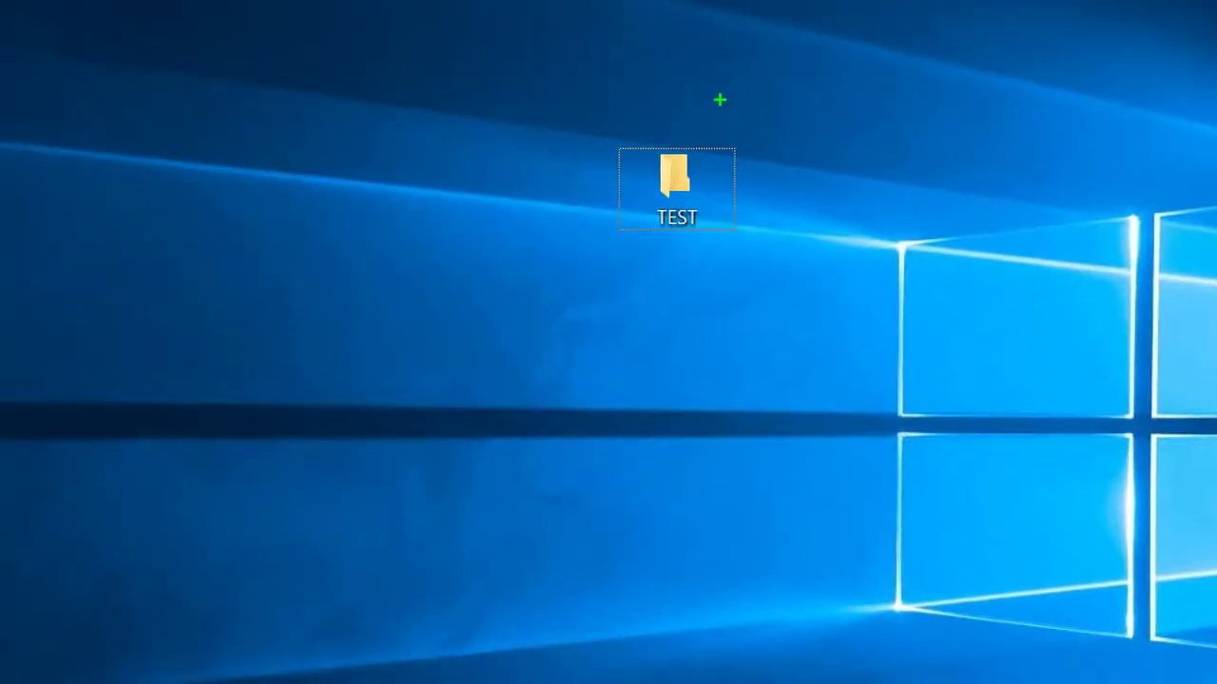
{"action": "mouse_move", "coordinate": [717, 102]}
{"action": "left_mouse_down"}
{"action": "mouse_move", "coordinate": [570, 168]}
{"action": "mouse_move", "coordinate": [608, 318]}
{"action": "mouse_move", "coordinate": [779, 259]}
{"action": "mouse_move", "coordinate": [810, 124]}
{"action": "mouse_move", "coordinate": [708, 98]}
{"action": "left_mouse_up"}
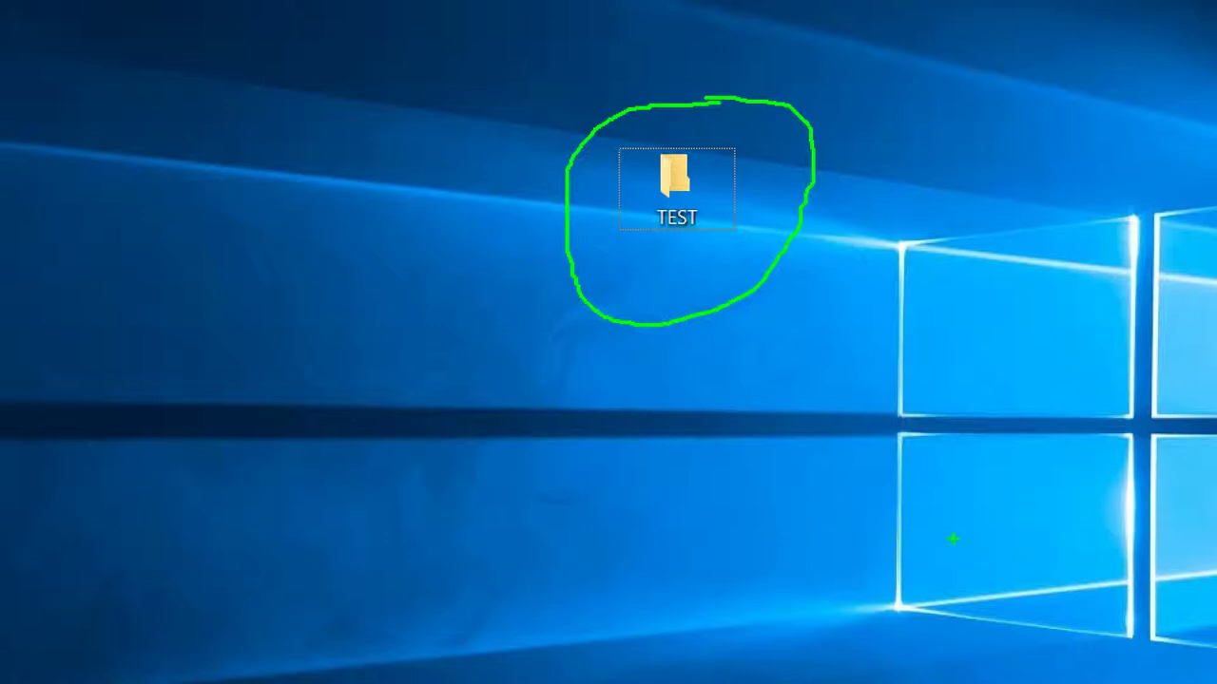
{"action": "key", "text": "Escape"}
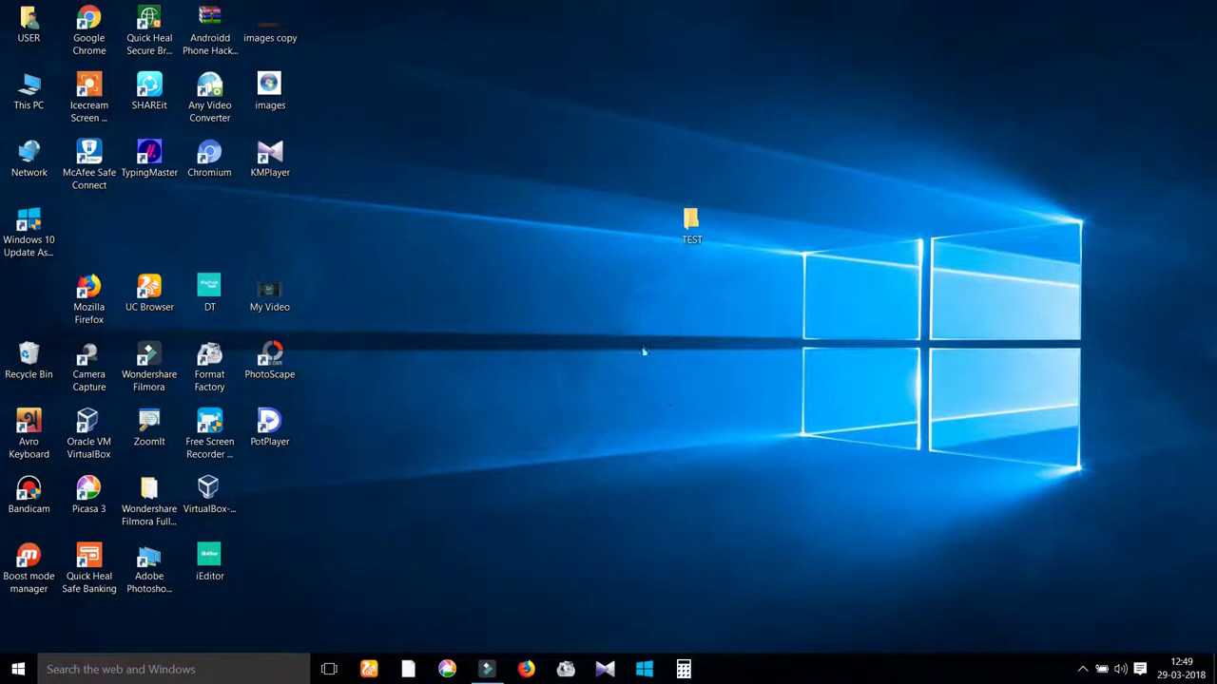
- Open Command Prompt and run cipher /? to display the help for the cipher command
{"action": "left_click", "coordinate": [290, 674]}
{"action": "type", "text": "cmd"}
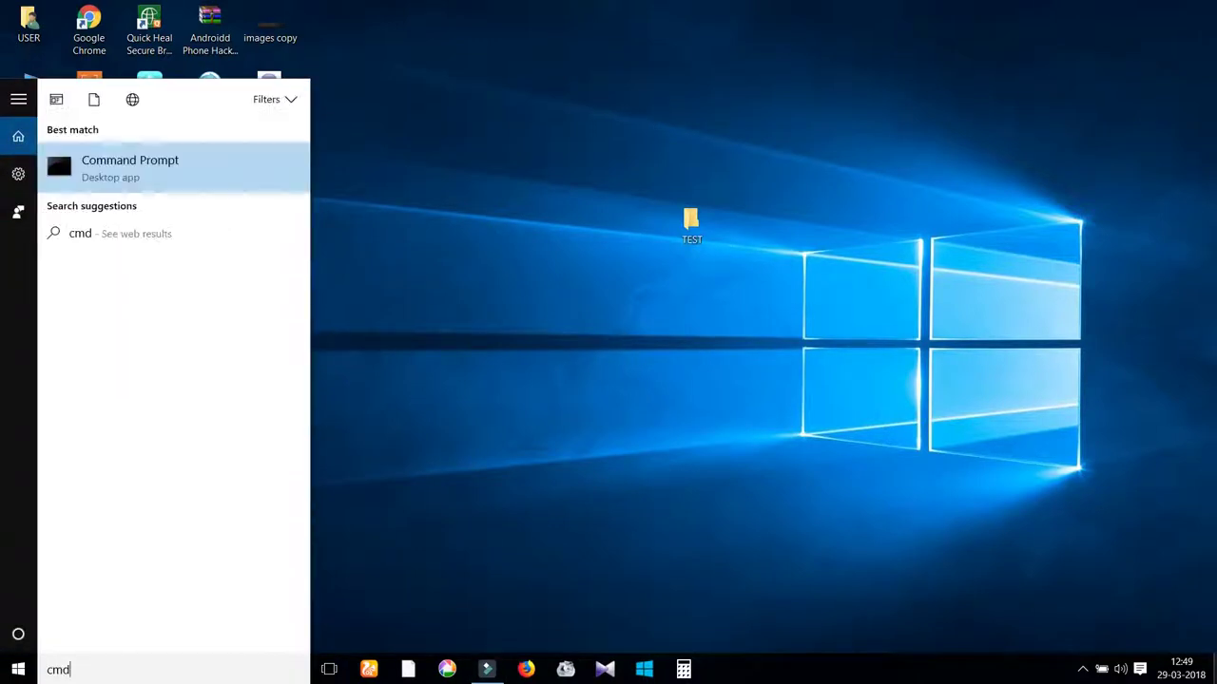
{"action": "key", "text": "Return"}
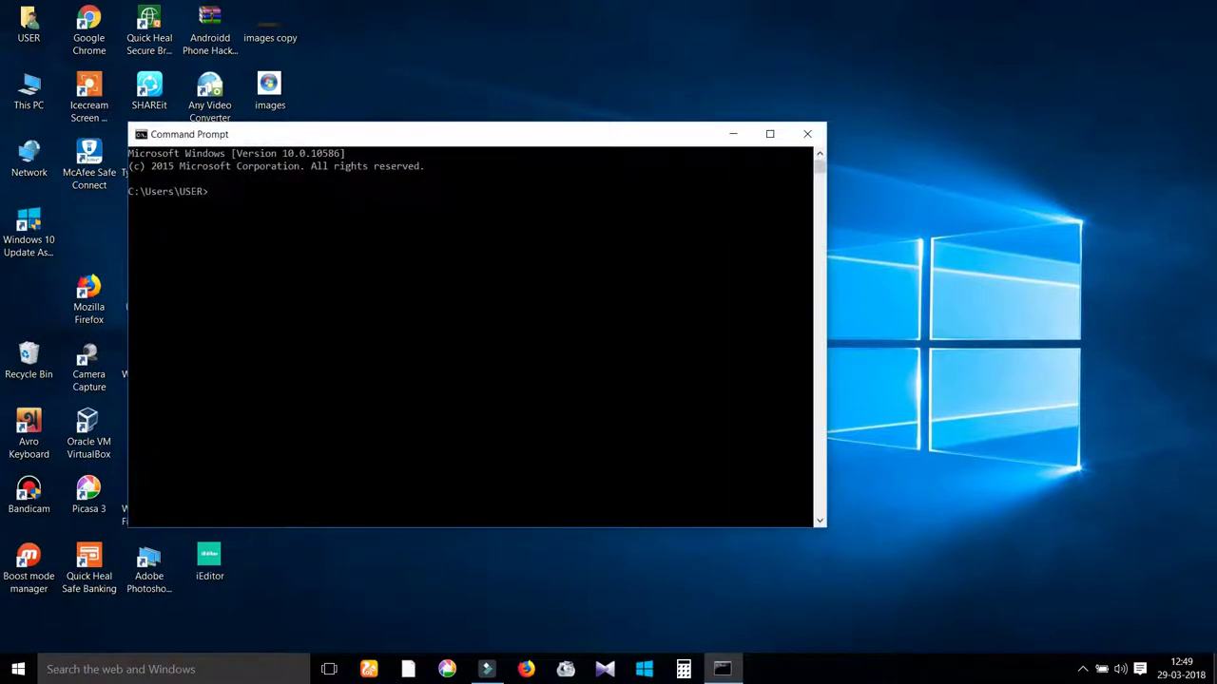
{"action": "left_click_drag", "start_coordinate": [517, 138], "coordinate": [777, 164]}
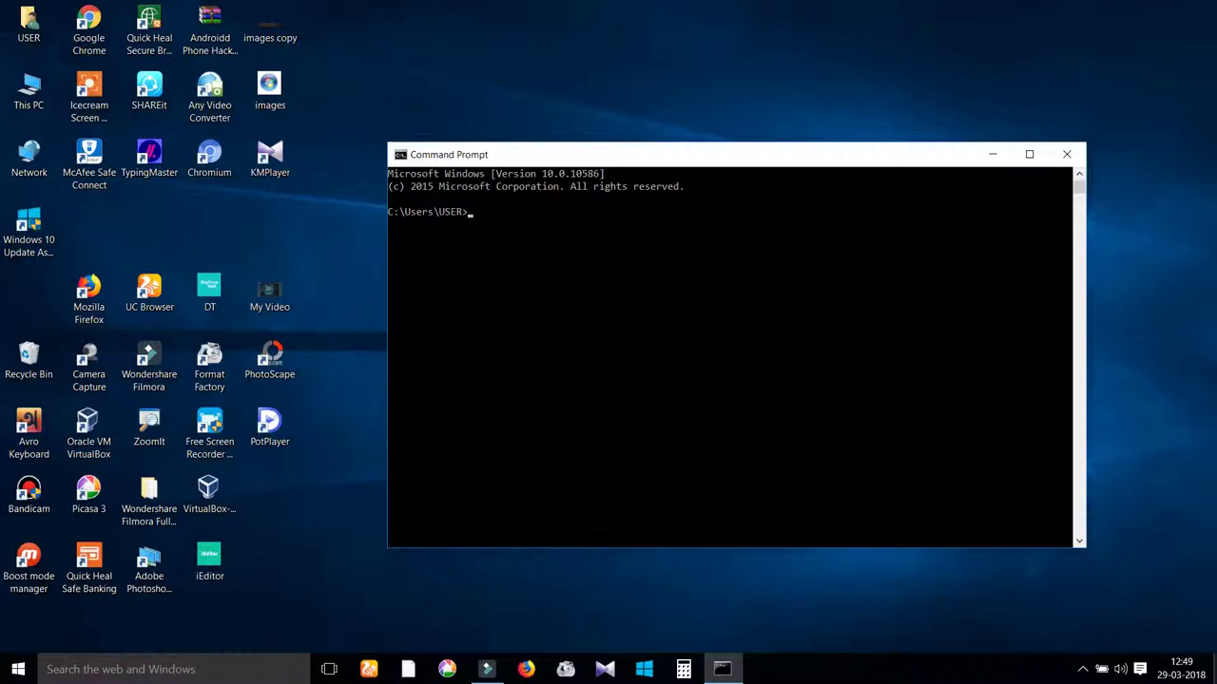
{"action": "type", "text": "cipher /?"}
{"action": "key", "text": "Return"}
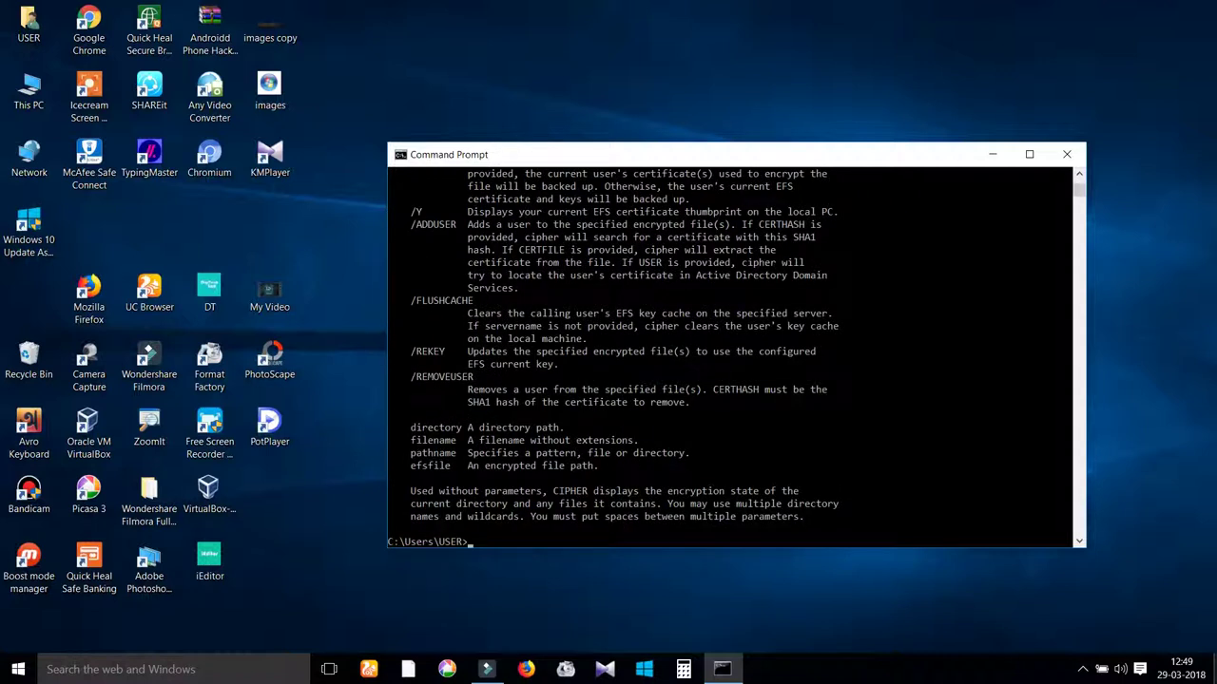
- Examine the cipher help text, including the command syntax and the descriptions of the /D and /E options
{"action": "scroll", "coordinate": [1006, 439], "scroll_direction": "up", "scroll_amount": 15}
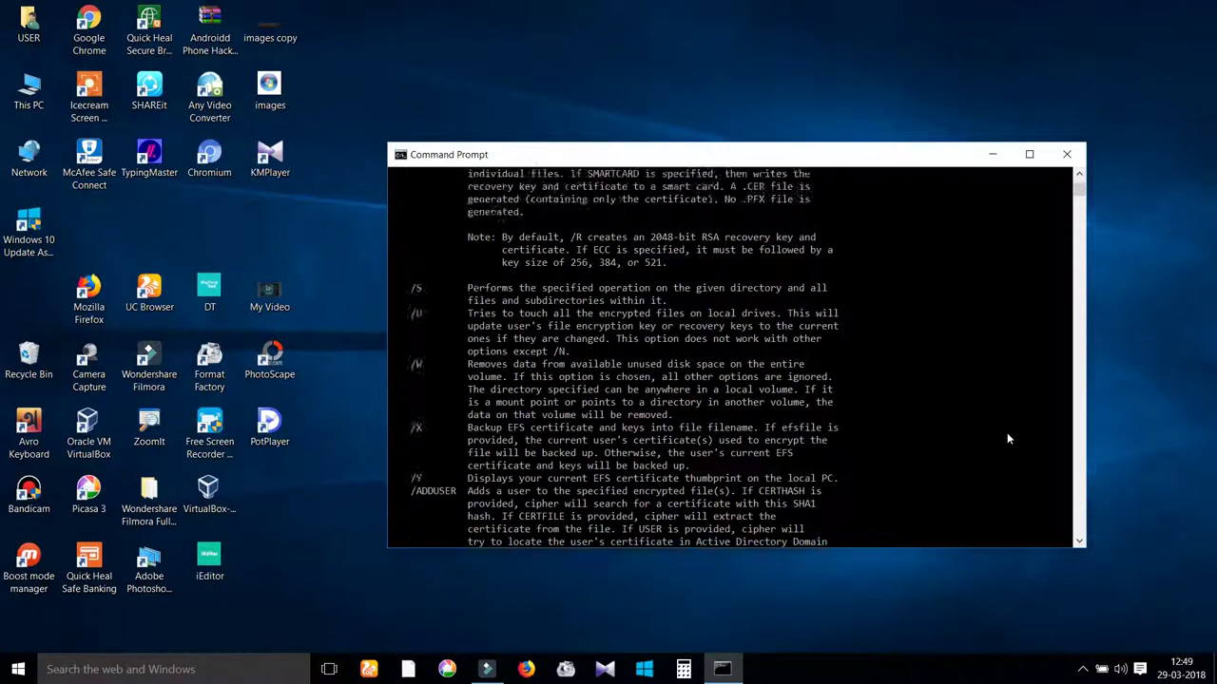
{"action": "scroll", "coordinate": [1007, 439], "scroll_direction": "up", "scroll_amount": 6}
{"action": "scroll", "coordinate": [1008, 438], "scroll_direction": "down", "scroll_amount": 5}
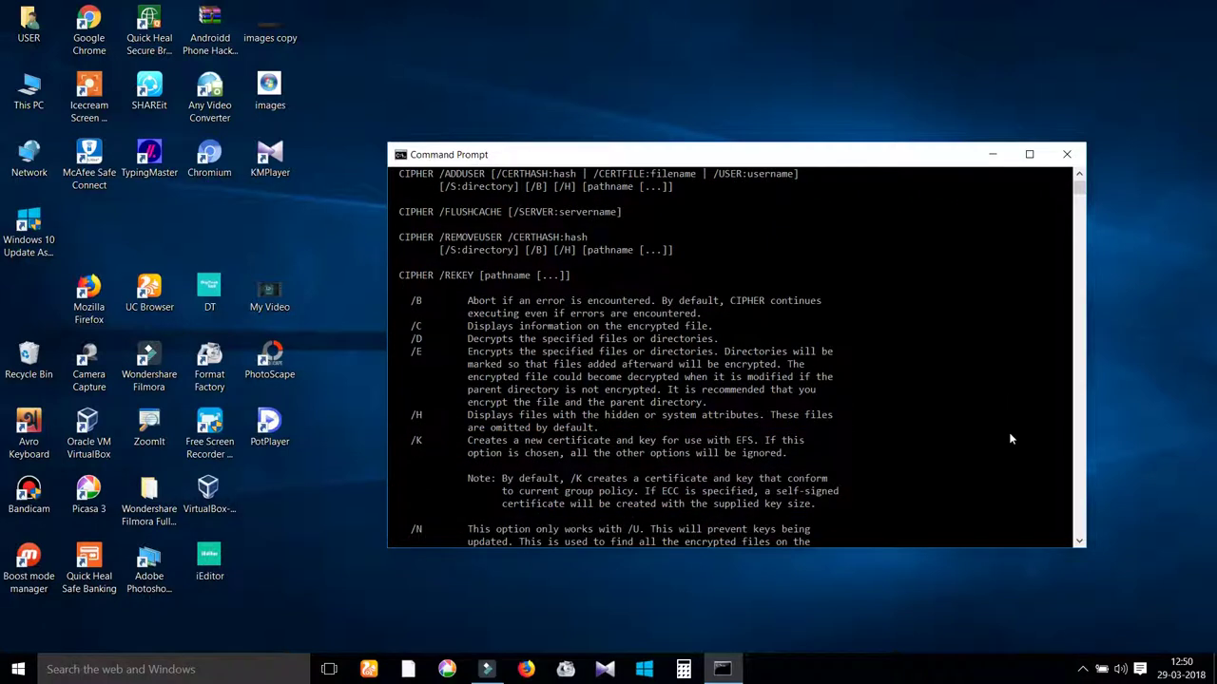
{"action": "scroll", "coordinate": [1011, 438], "scroll_direction": "up", "scroll_amount": 4}
{"action": "scroll", "coordinate": [1010, 438], "scroll_direction": "up", "scroll_amount": 4}
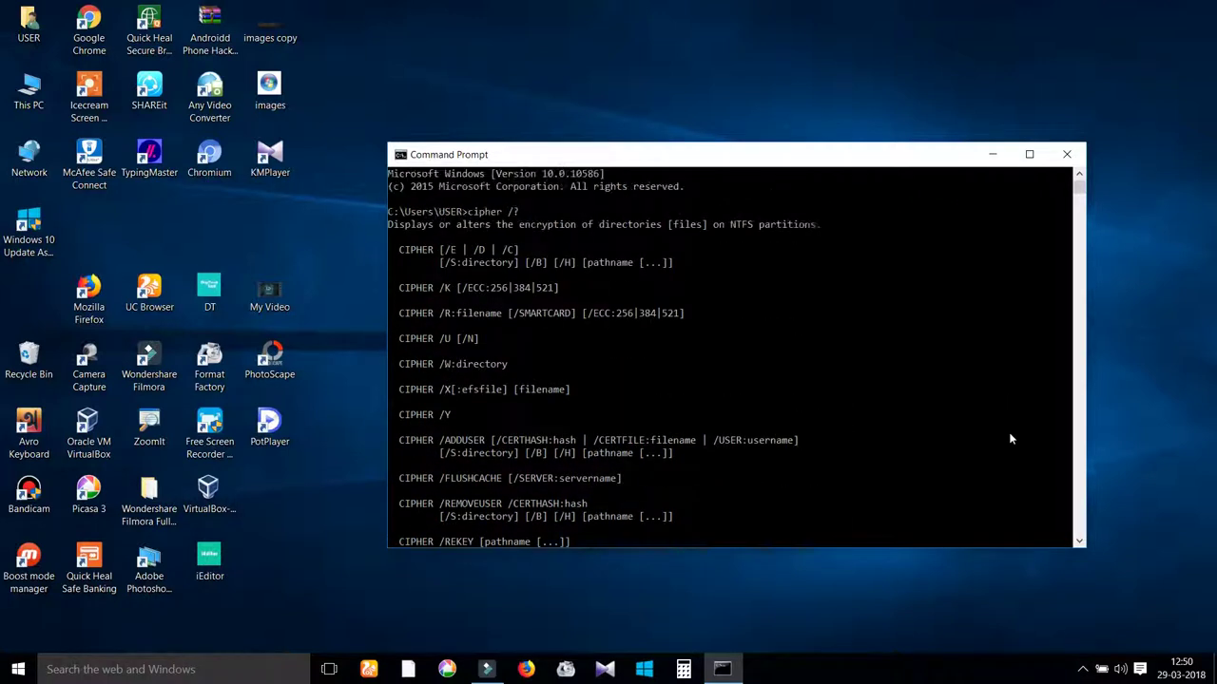
{"action": "scroll", "coordinate": [1010, 439], "scroll_direction": "down", "scroll_amount": 6}
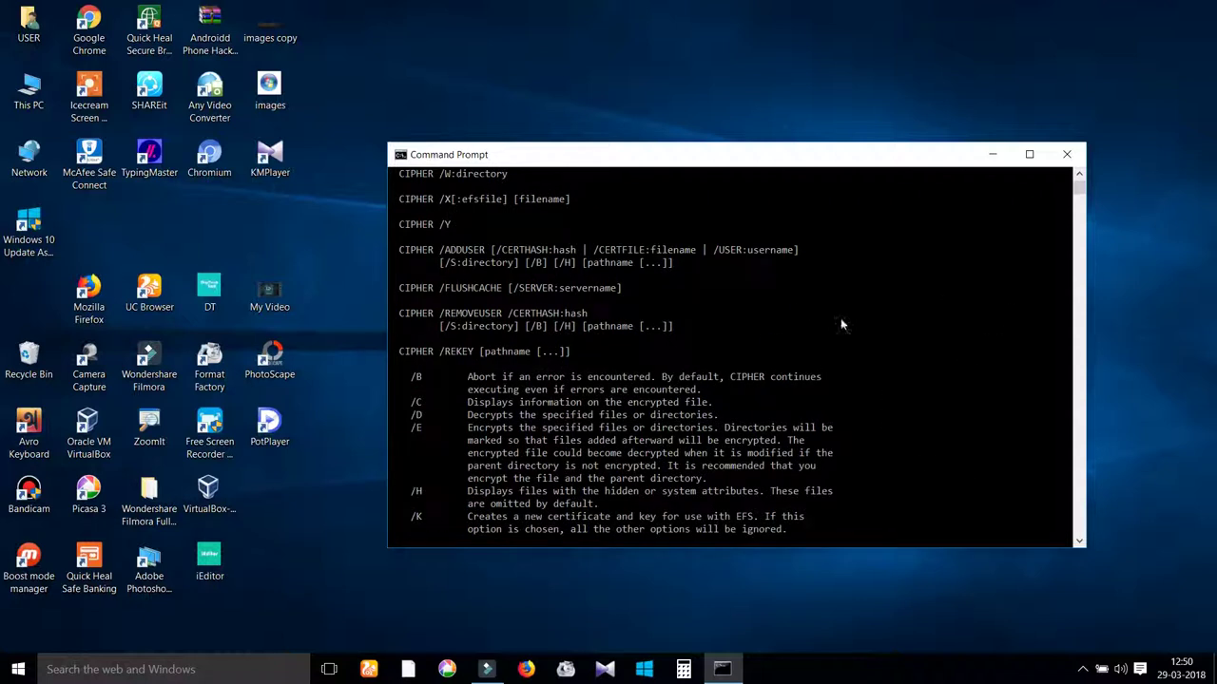
{"action": "scroll", "coordinate": [818, 436], "scroll_direction": "down", "scroll_amount": 2}
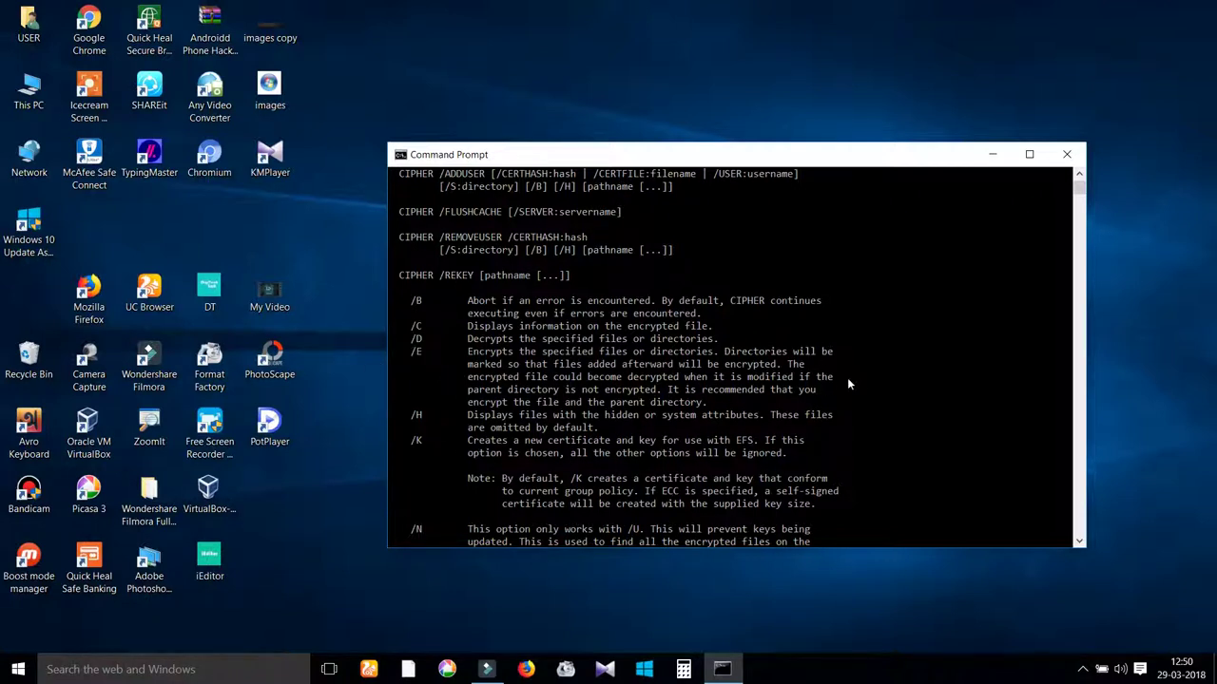
{"action": "scroll", "coordinate": [847, 377], "scroll_direction": "down", "scroll_amount": 1}
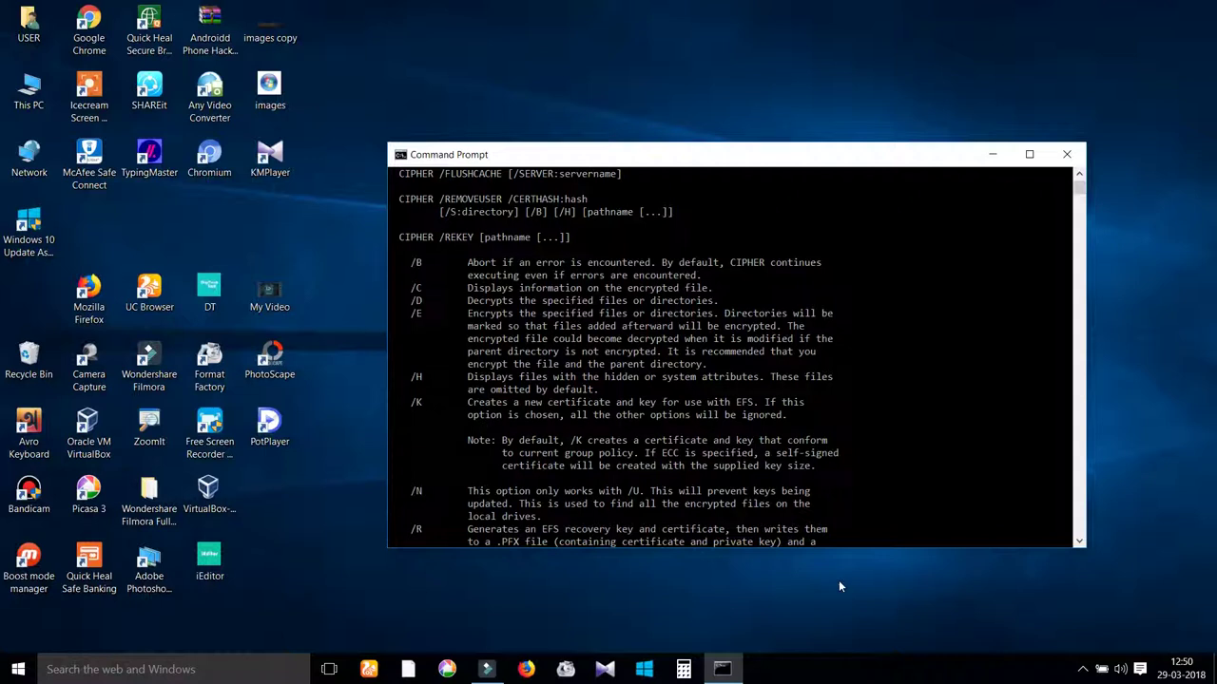
{"action": "key", "text": "Return"}
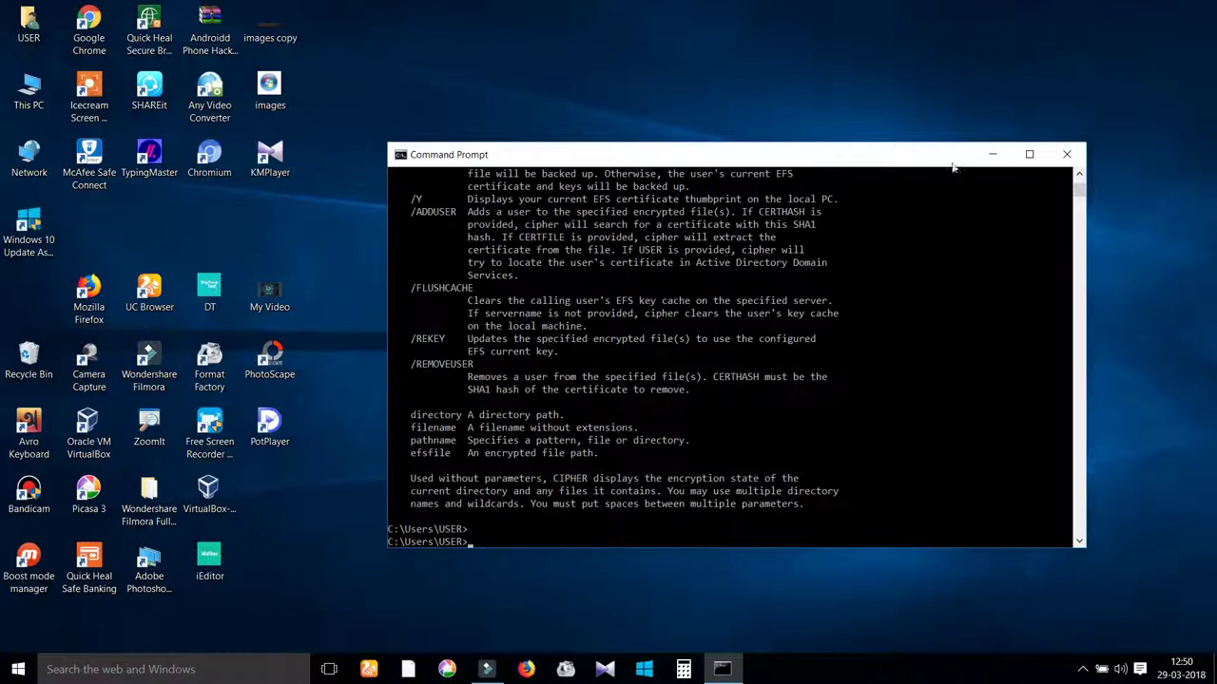
- Minimize Command Prompt, open the TEST folder in File Explorer and copy its full path C:\Users\USER\Desktop\TEST, closing the folder window
{"action": "left_click", "coordinate": [993, 154]}
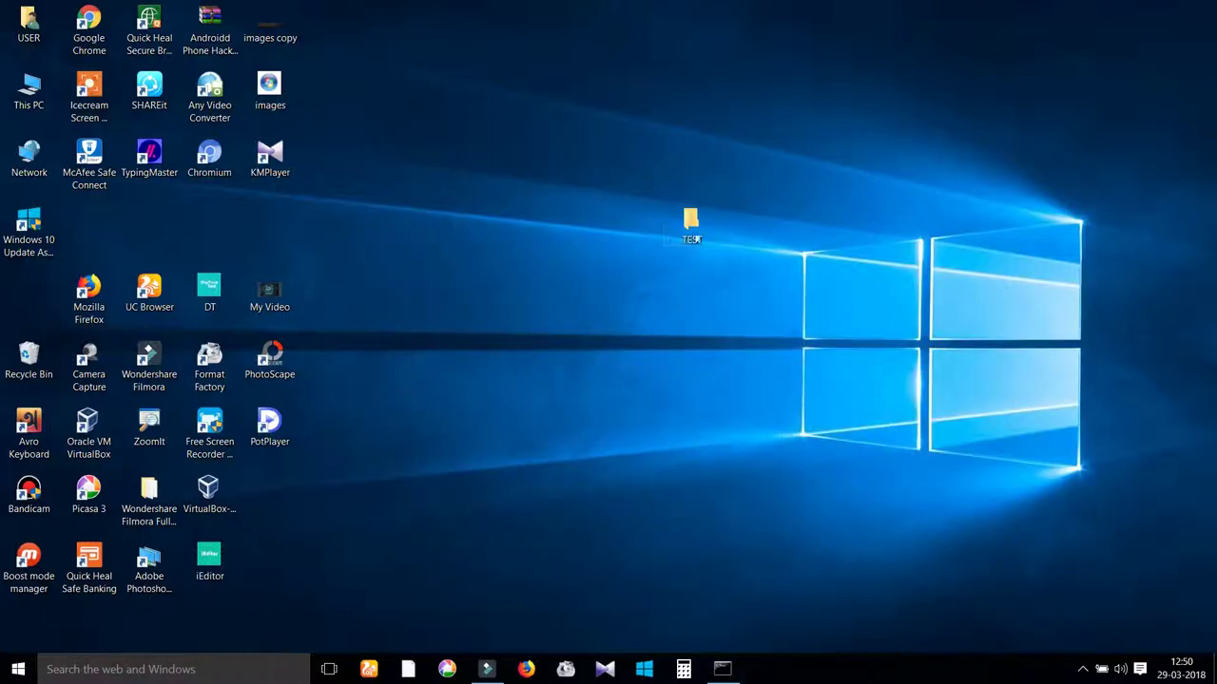
{"action": "double_click", "coordinate": [715, 224]}
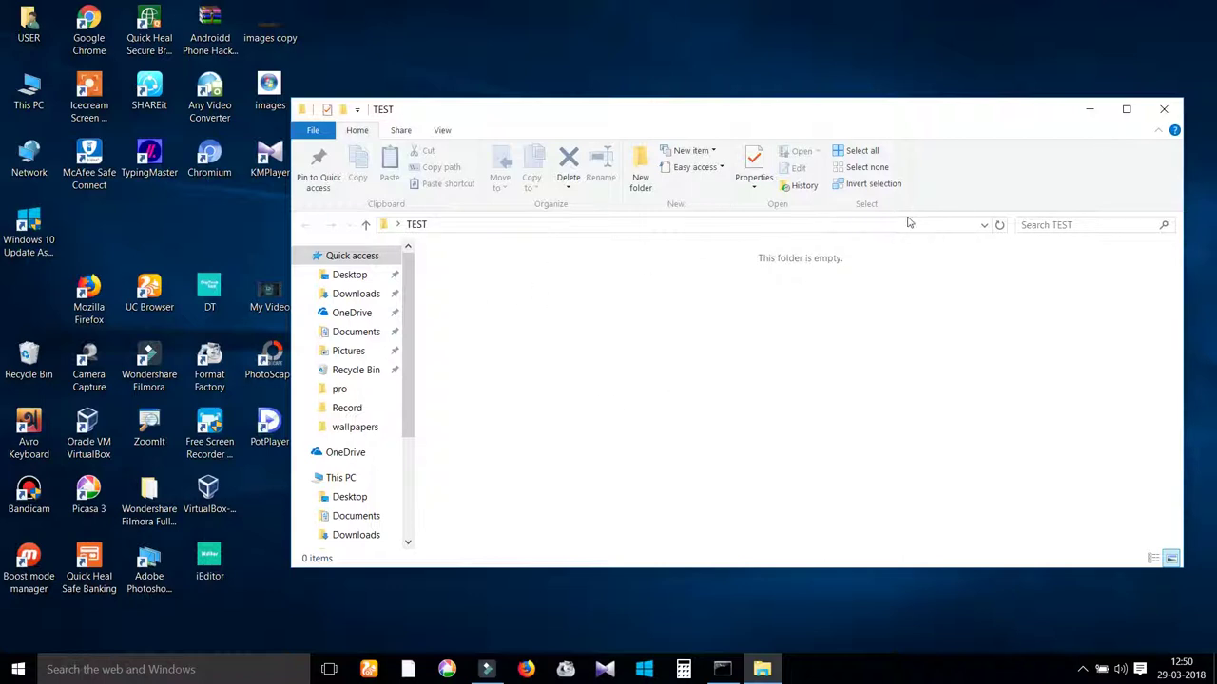
{"action": "left_click", "coordinate": [944, 226]}
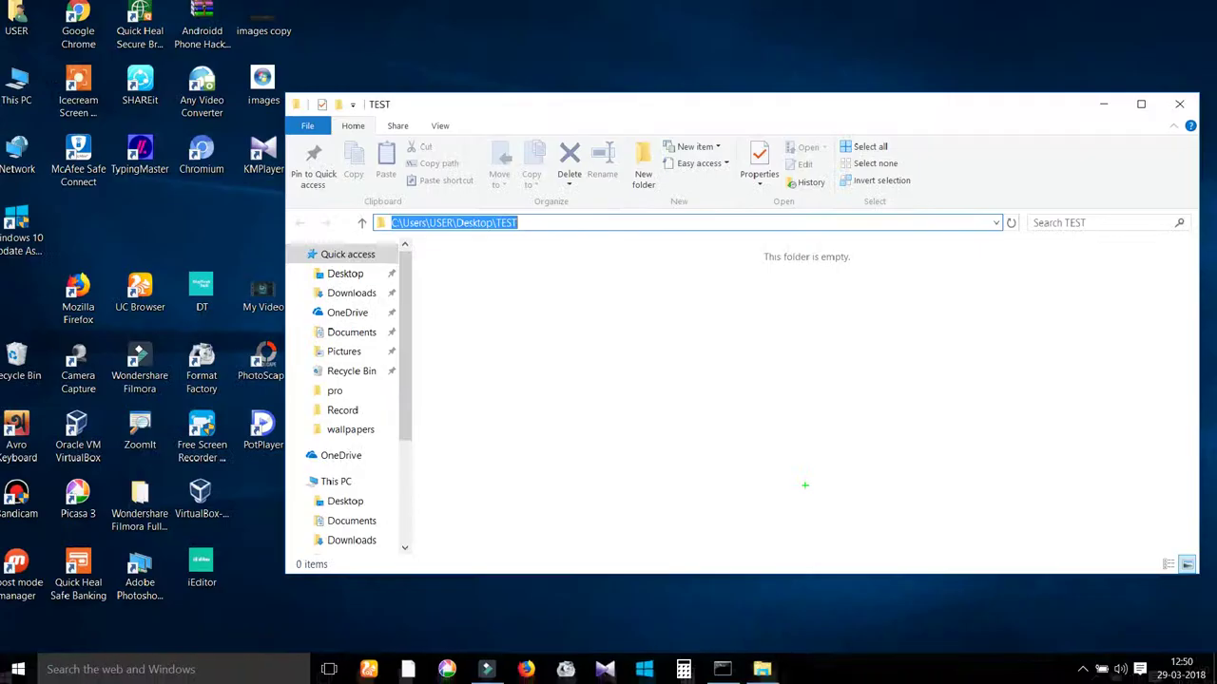
{"action": "left_click", "coordinate": [413, 275]}
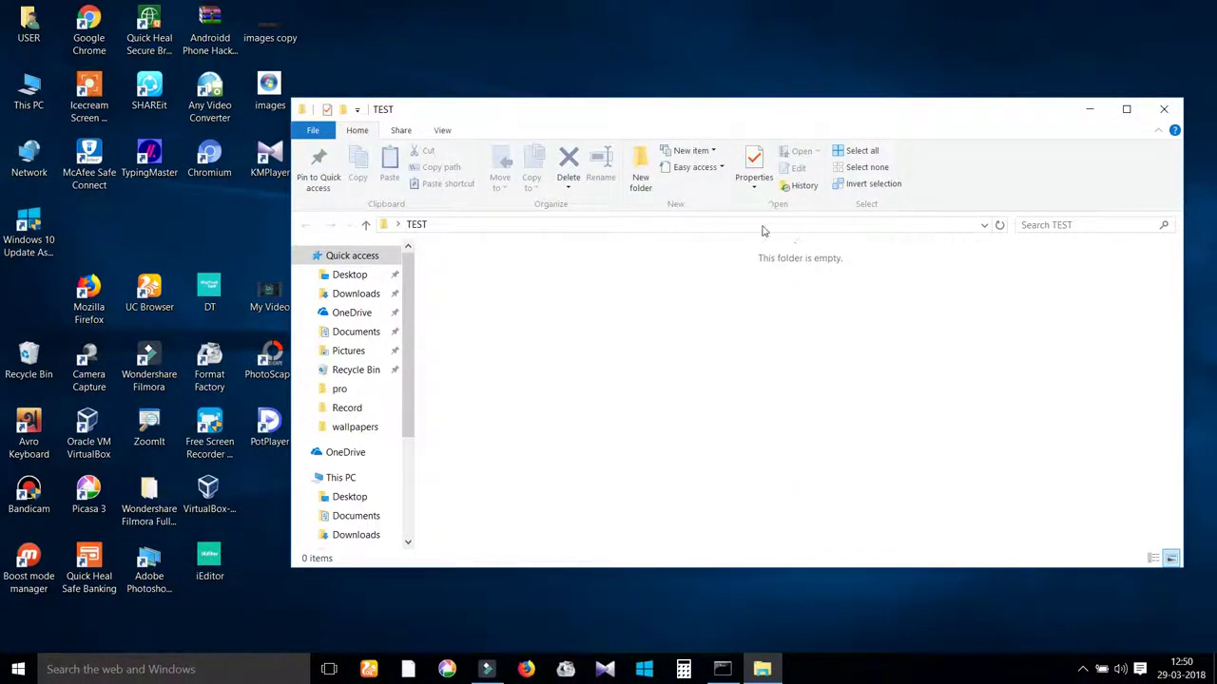
{"action": "left_click", "coordinate": [953, 226]}
{"action": "right_click", "coordinate": [953, 224]}
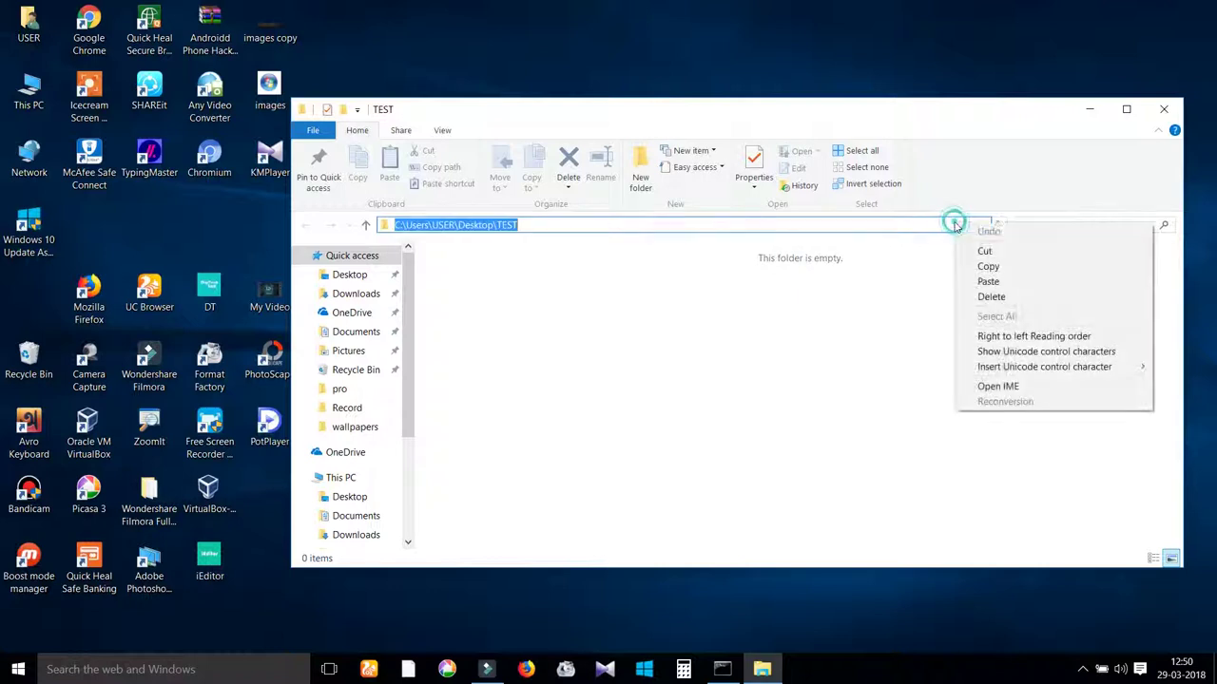
{"action": "left_click", "coordinate": [1056, 266]}
{"action": "left_click", "coordinate": [1163, 110]}
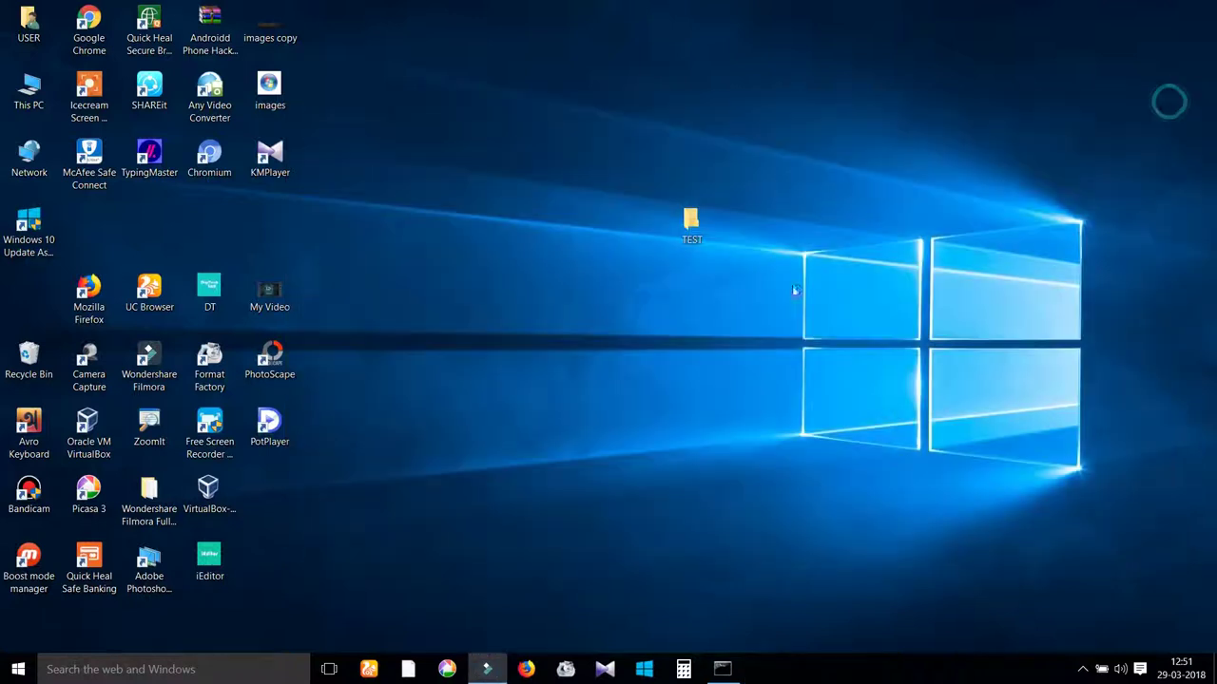
- Open the properties of the TEST folder on the desktop
{"action": "right_click", "coordinate": [708, 228]}
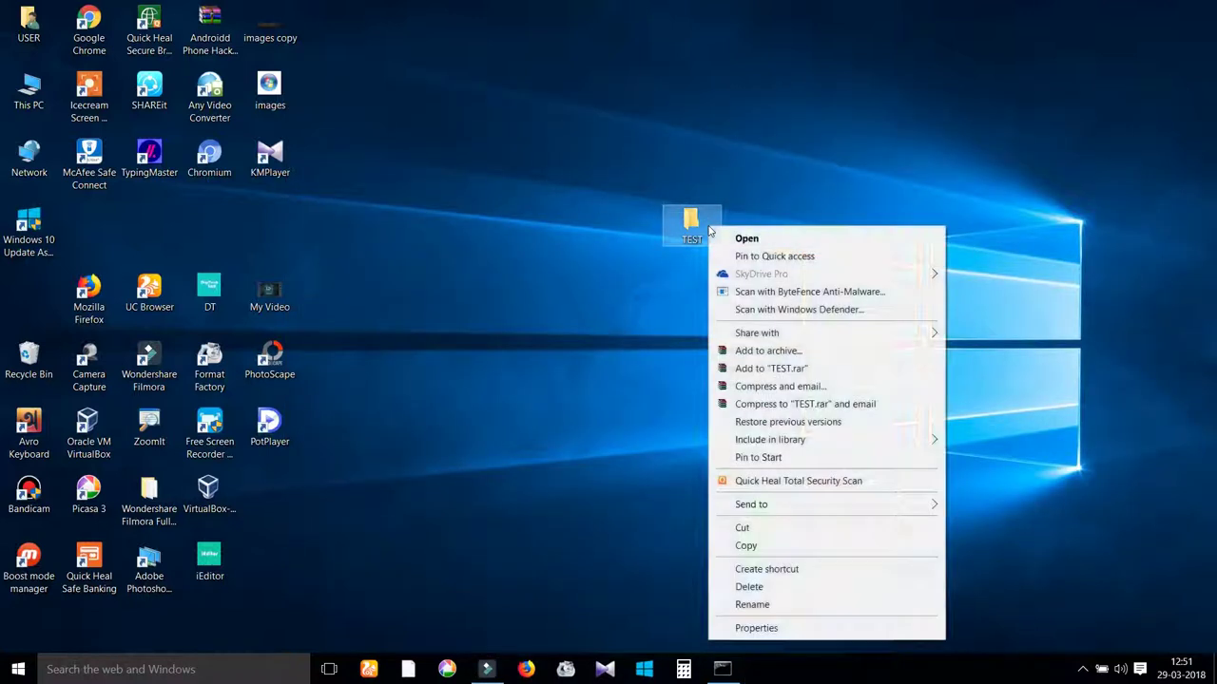
{"action": "left_click", "coordinate": [927, 628]}
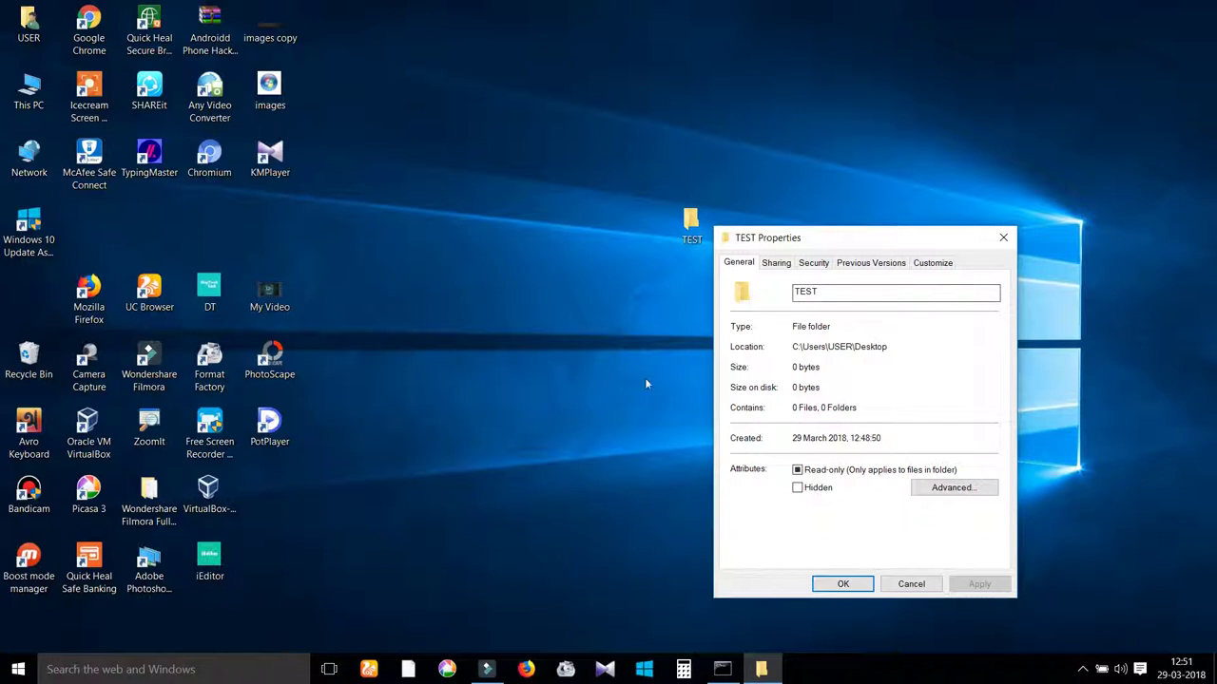
- Close the TEST folder's properties, return to Command Prompt and clear its screen with cls
{"action": "left_click", "coordinate": [1003, 238]}
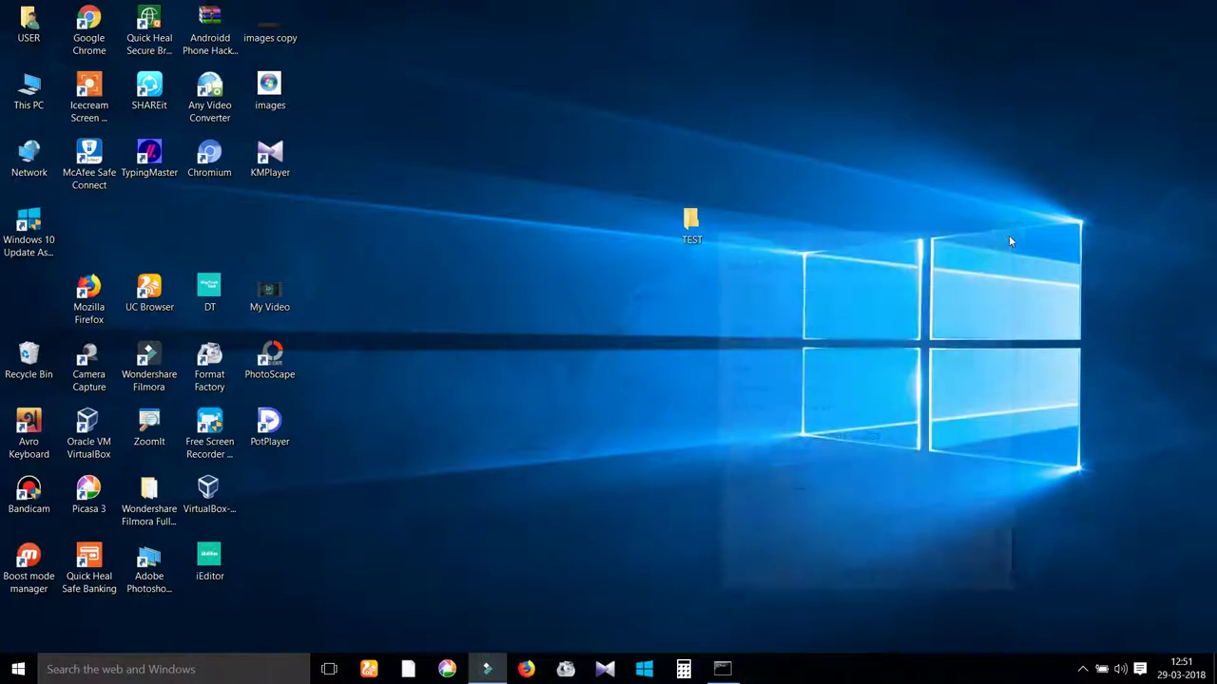
{"action": "left_click", "coordinate": [723, 669]}
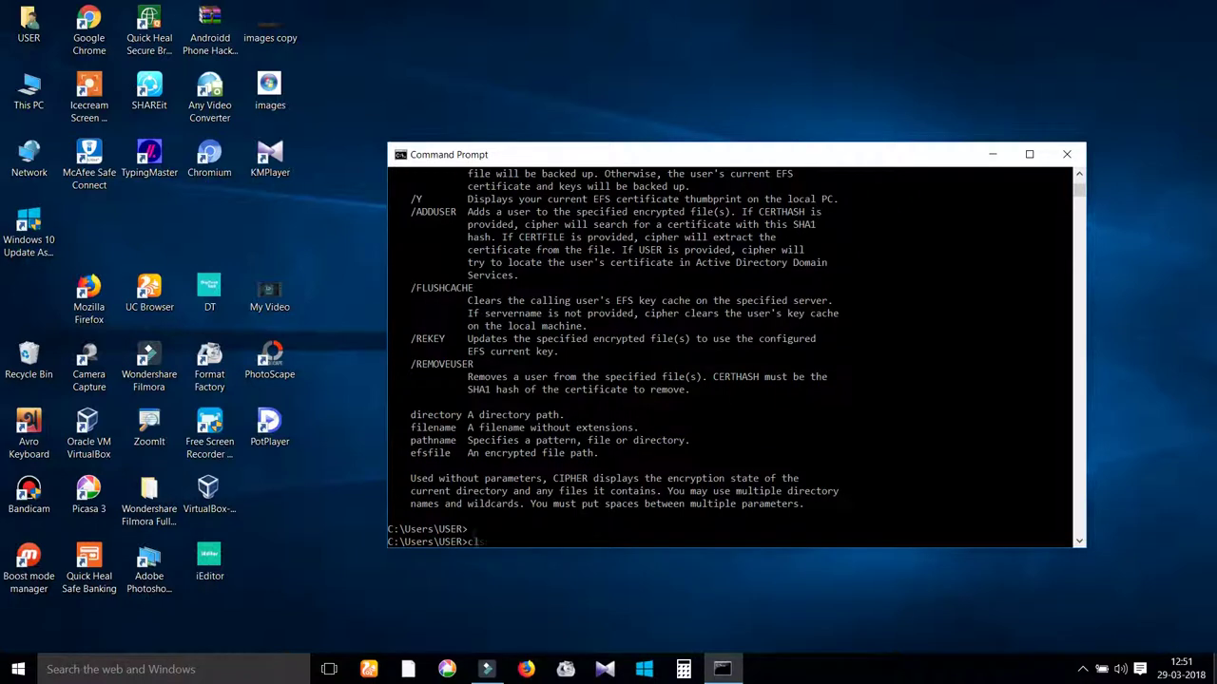
{"action": "key", "text": "Return"}
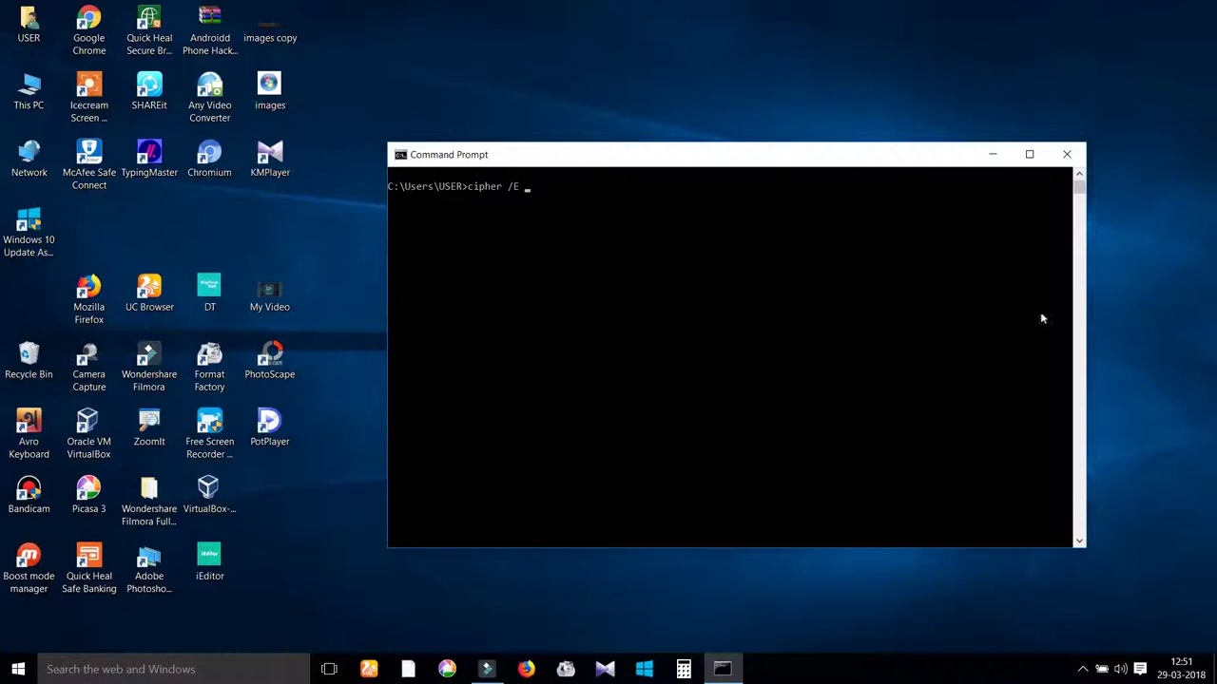
- Encrypt the TEST folder by running cipher /E C:\Users\USER\Desktop\TEST in Command Prompt
{"action": "key", "text": "ctrl+v"}
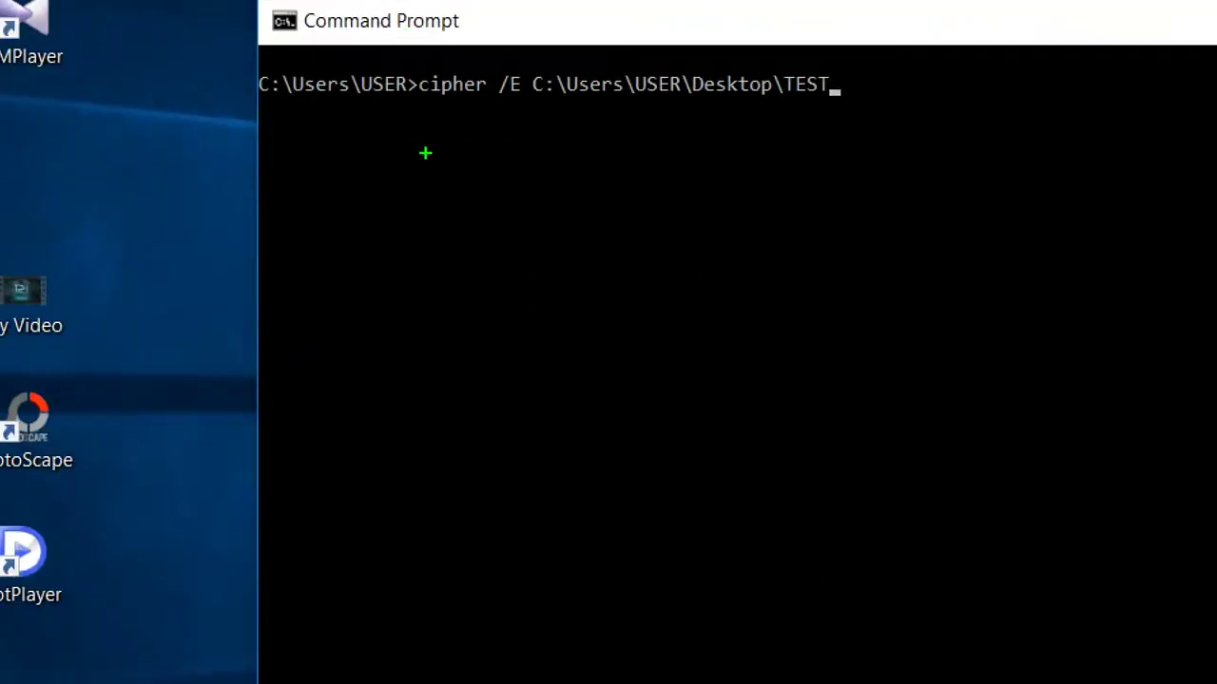
{"action": "left_click_drag", "start_coordinate": [420, 108], "coordinate": [833, 107]}
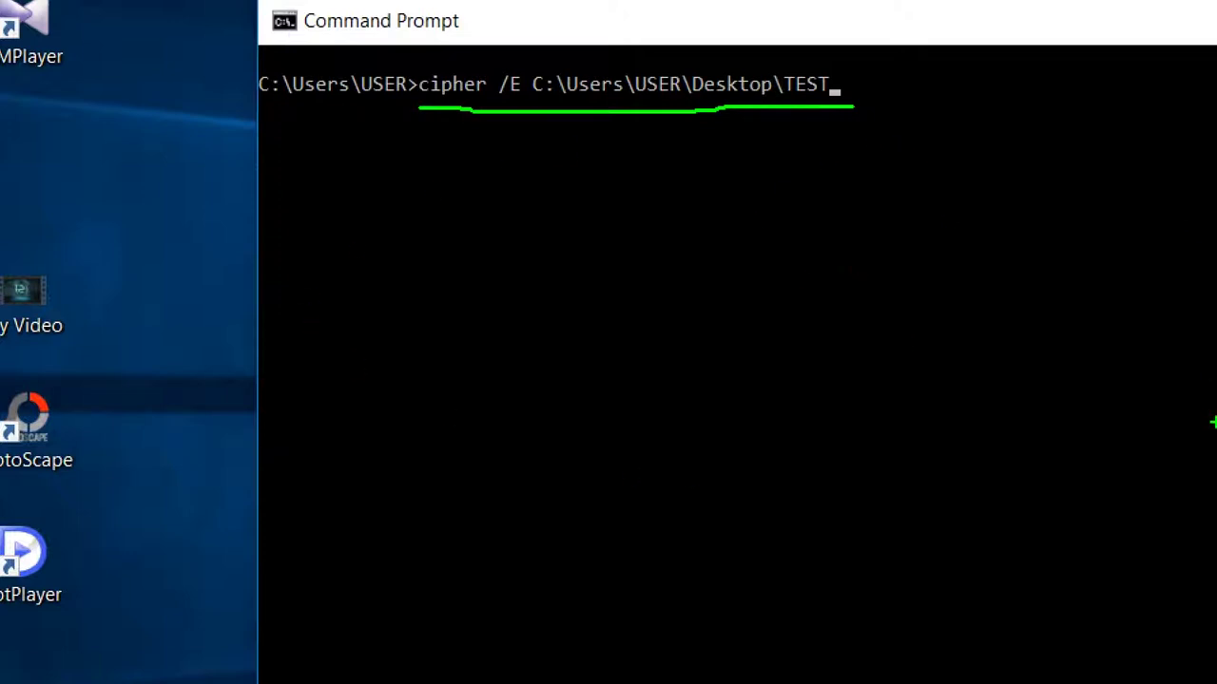
{"action": "key", "text": "Escape"}
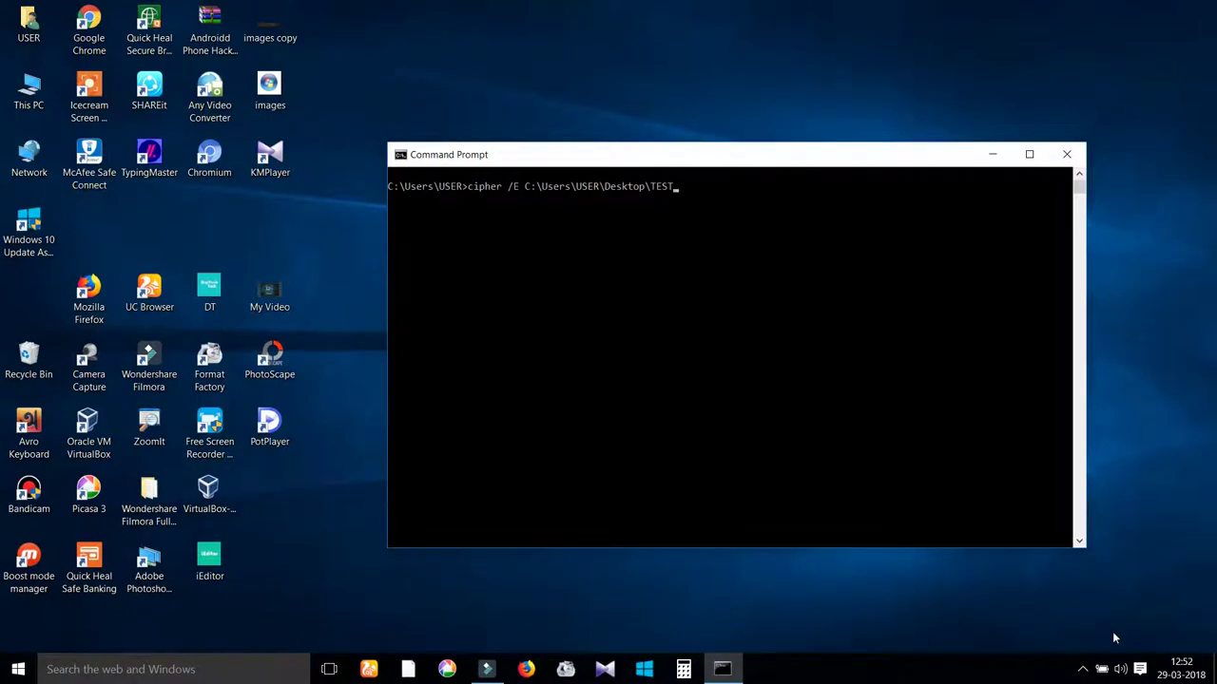
{"action": "key", "text": "Return"}
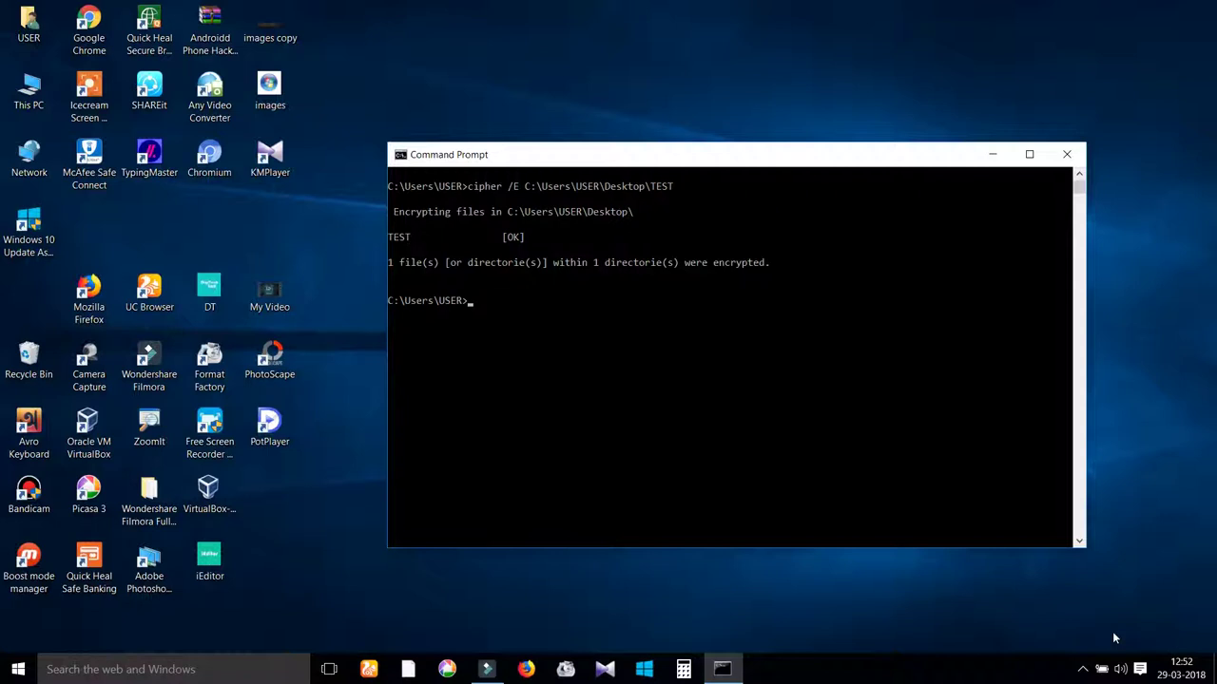
- Minimize Command Prompt and inspect the TEST folder's icon on the desktop and its contents, closing the folder window
{"action": "left_click", "coordinate": [992, 154]}
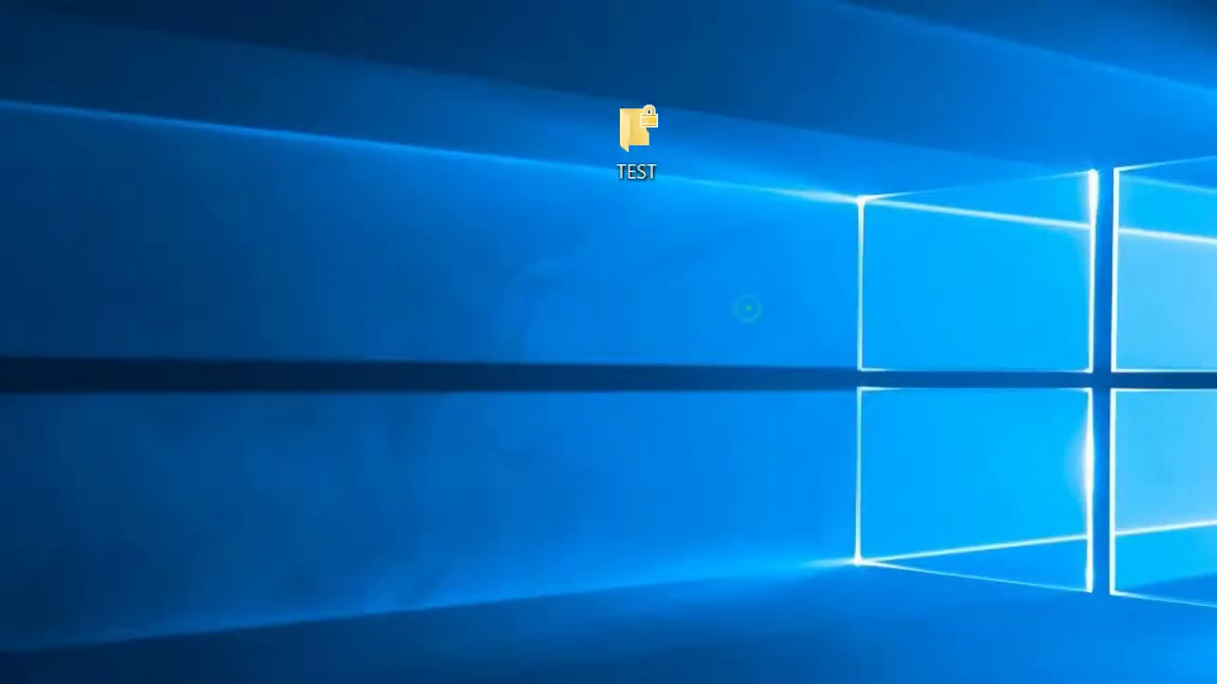
{"action": "mouse_move", "coordinate": [659, 46]}
{"action": "left_mouse_down"}
{"action": "mouse_move", "coordinate": [594, 112]}
{"action": "mouse_move", "coordinate": [606, 245]}
{"action": "mouse_move", "coordinate": [713, 221]}
{"action": "mouse_move", "coordinate": [711, 92]}
{"action": "mouse_move", "coordinate": [661, 52]}
{"action": "left_mouse_up"}
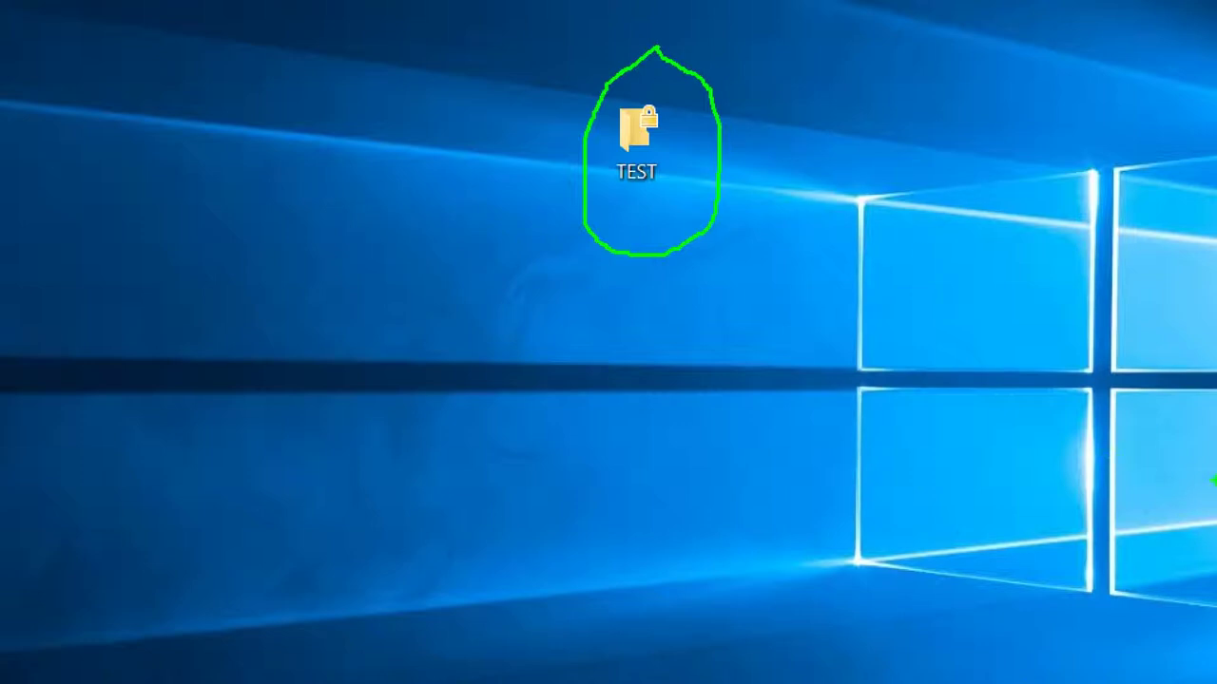
{"action": "key", "text": "Escape"}
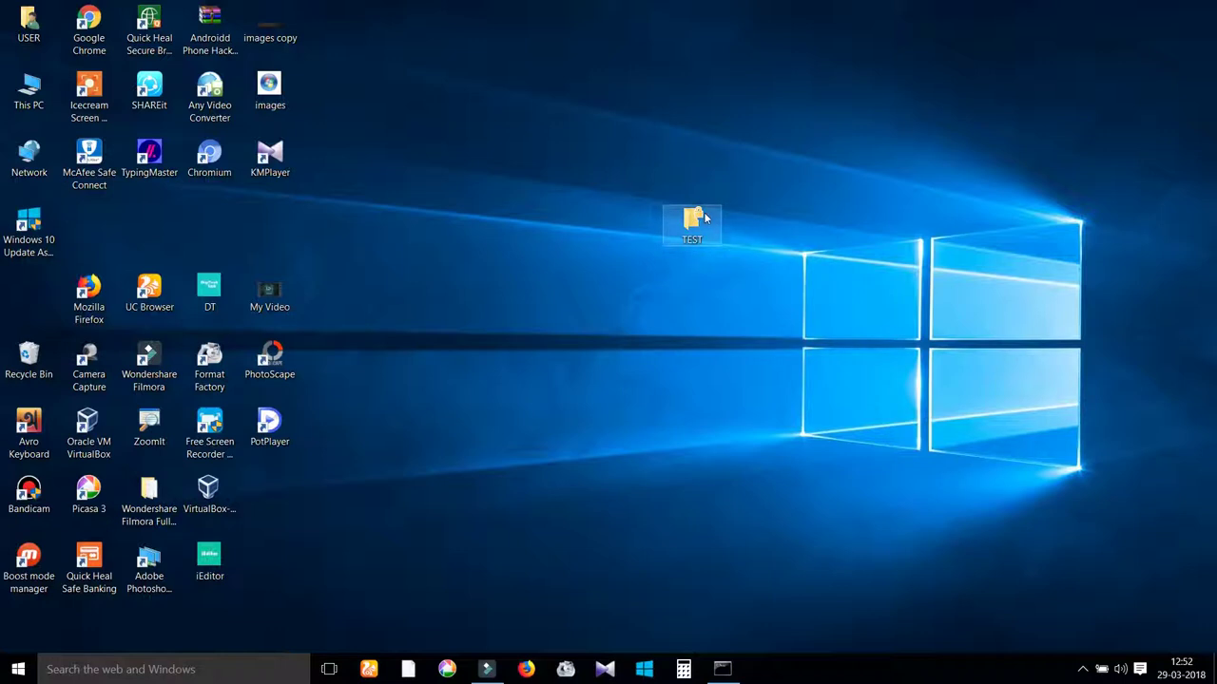
{"action": "double_click", "coordinate": [706, 218]}
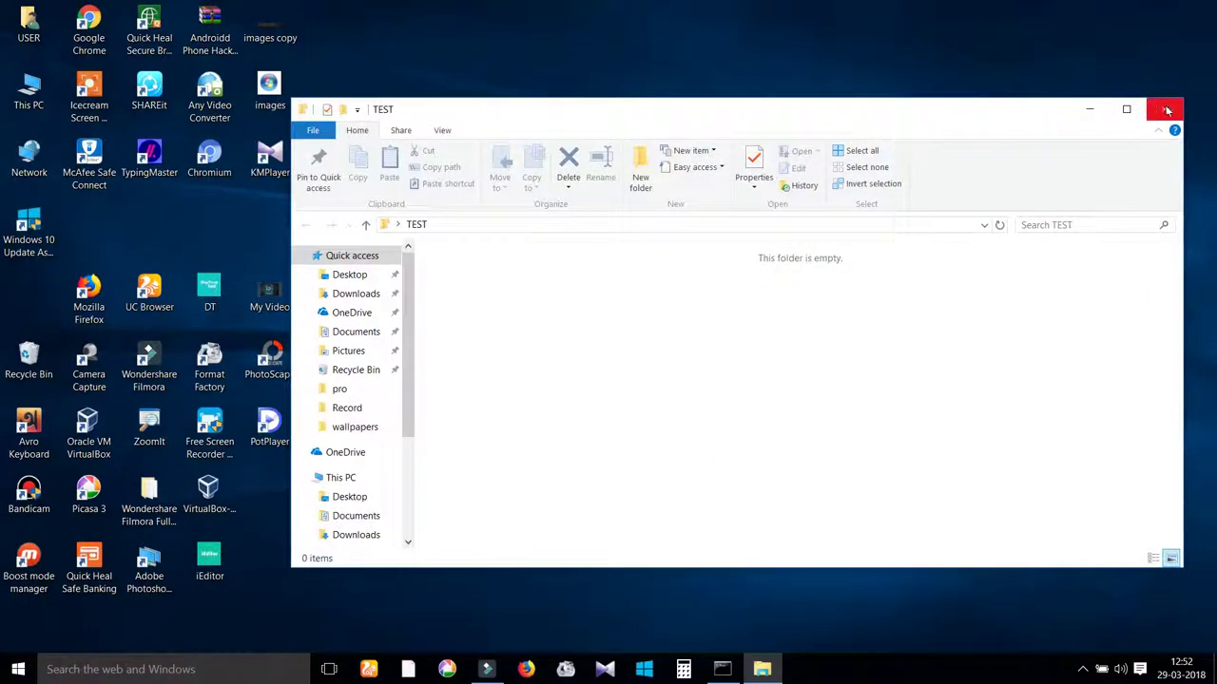
{"action": "left_click", "coordinate": [1166, 106]}
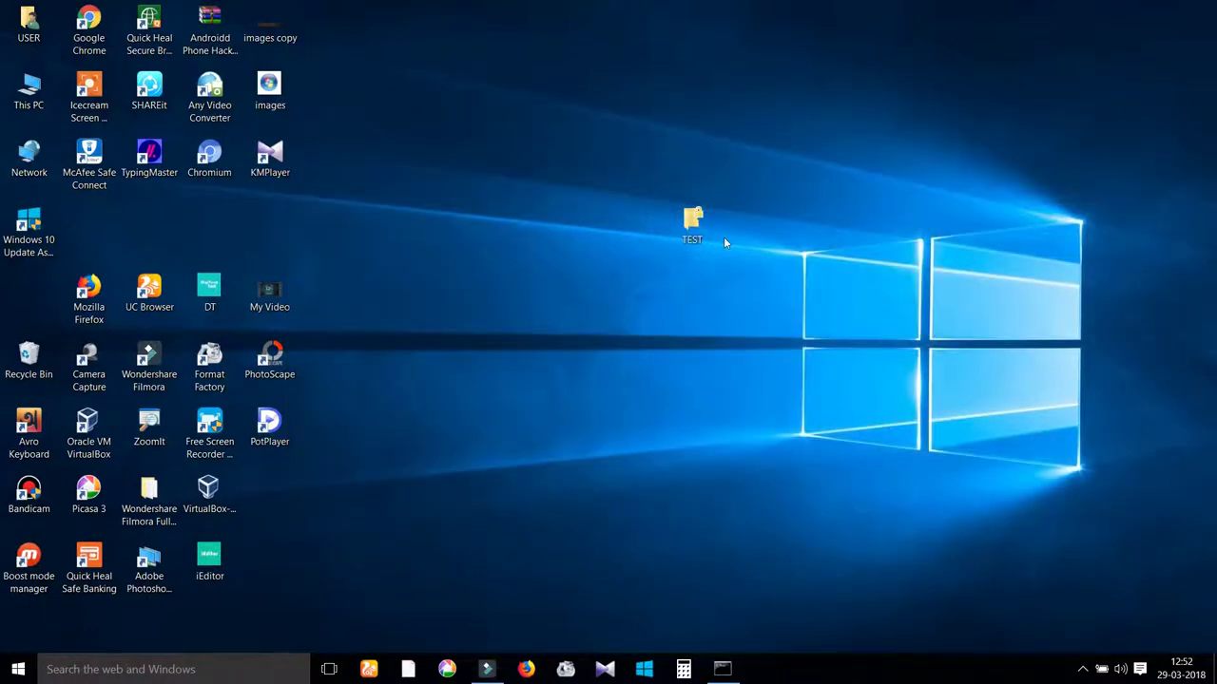
- Open the TEST folder and create a text document in it, keeping the default name
{"action": "double_click", "coordinate": [687, 221]}
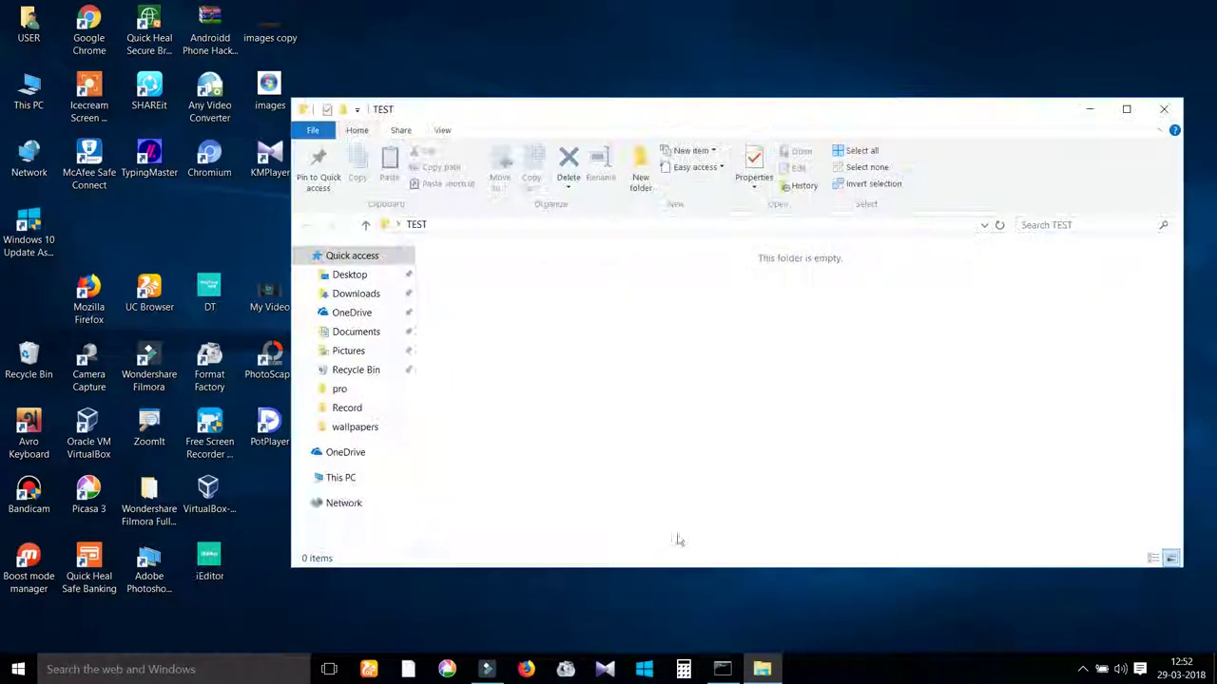
{"action": "right_click", "coordinate": [796, 316]}
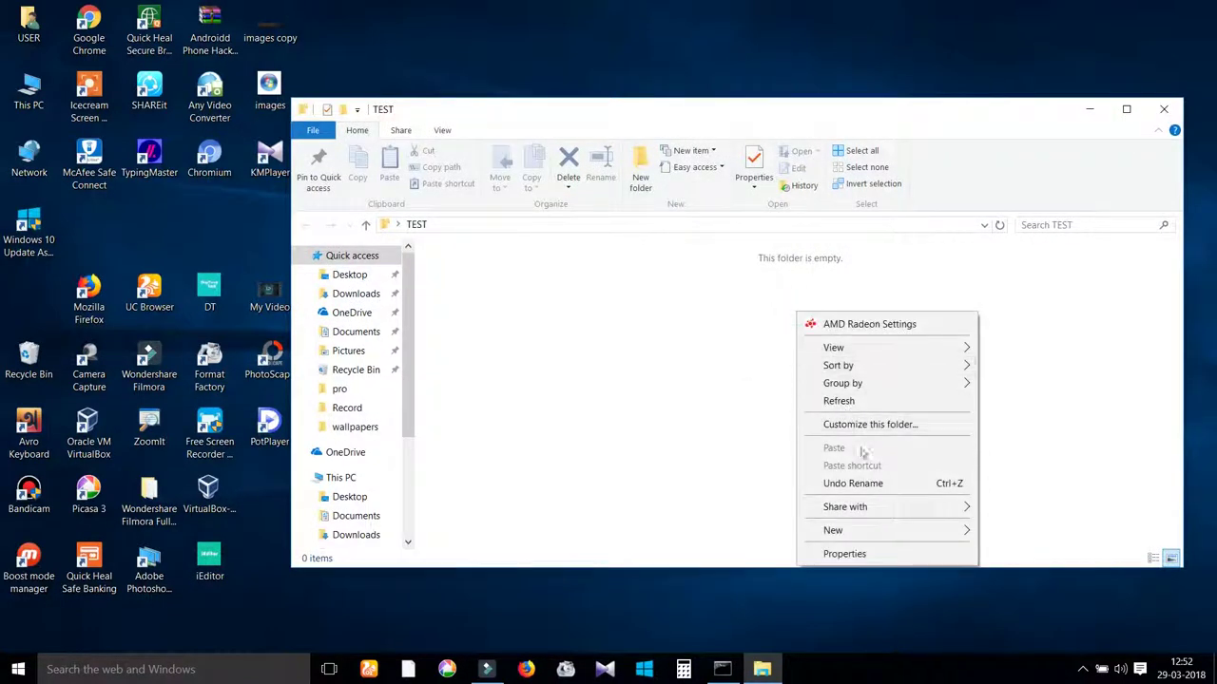
{"action": "mouse_move", "coordinate": [891, 532]}
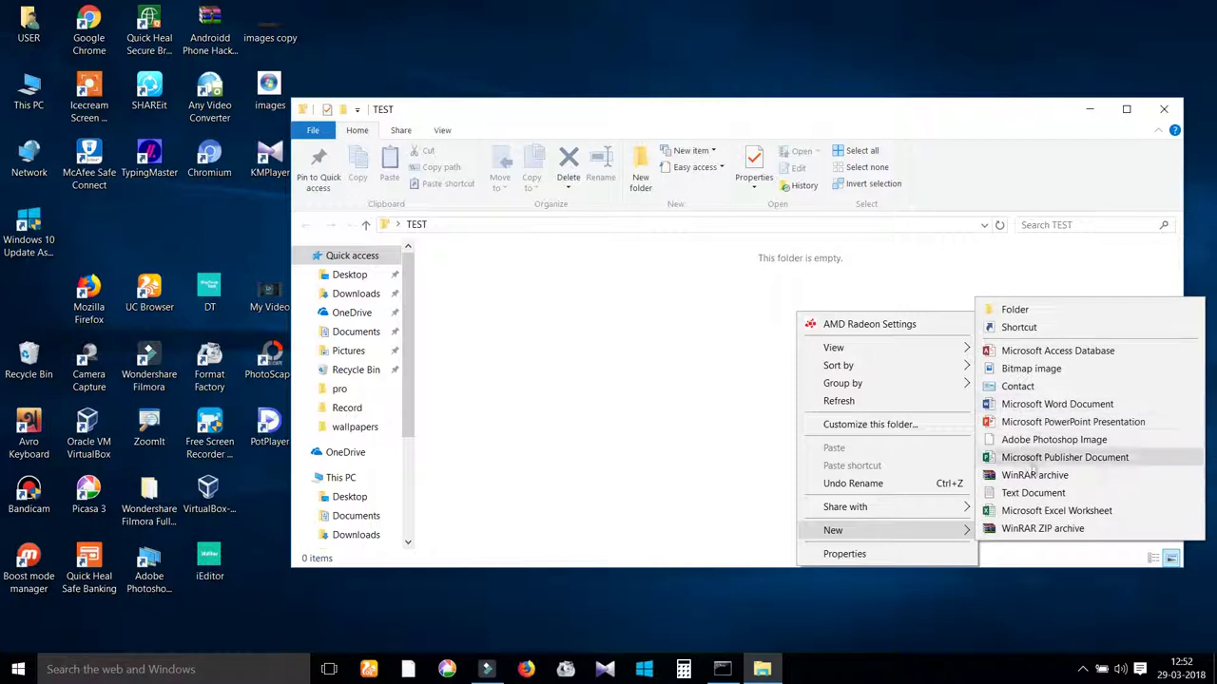
{"action": "left_click", "coordinate": [1078, 493]}
{"action": "key", "text": "Return"}
{"action": "left_click", "coordinate": [844, 401]}
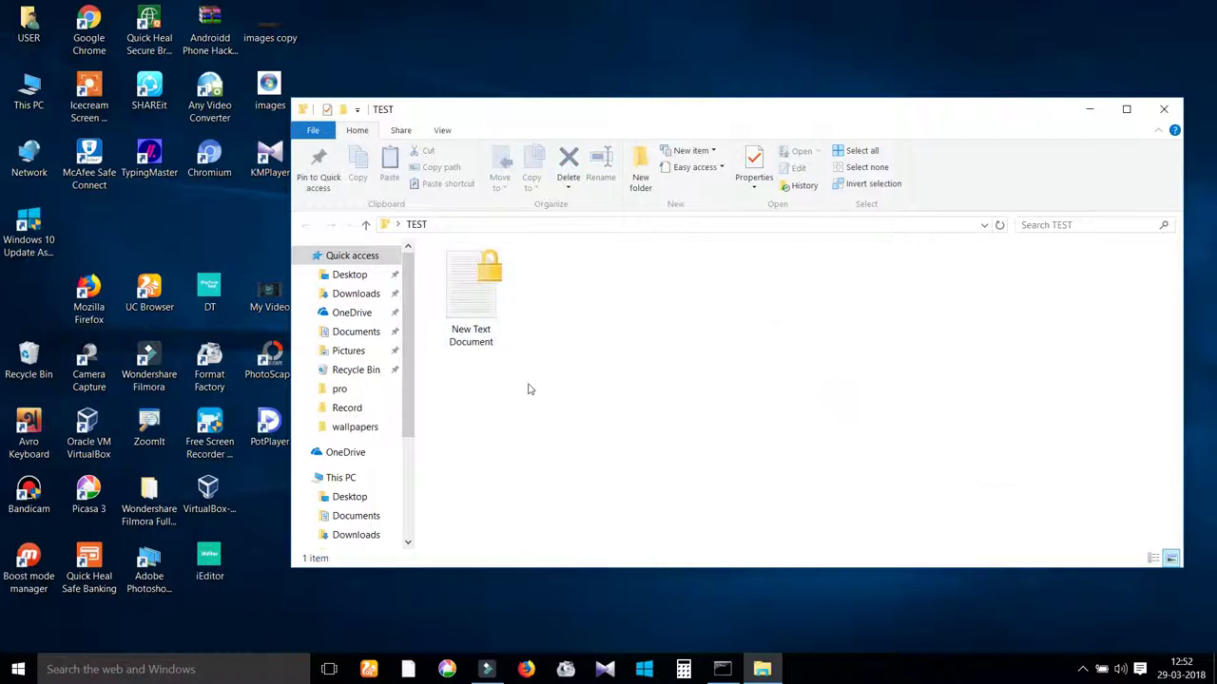
- Create a Microsoft Word document in the TEST folder, keeping the default name
{"action": "right_click", "coordinate": [728, 303]}
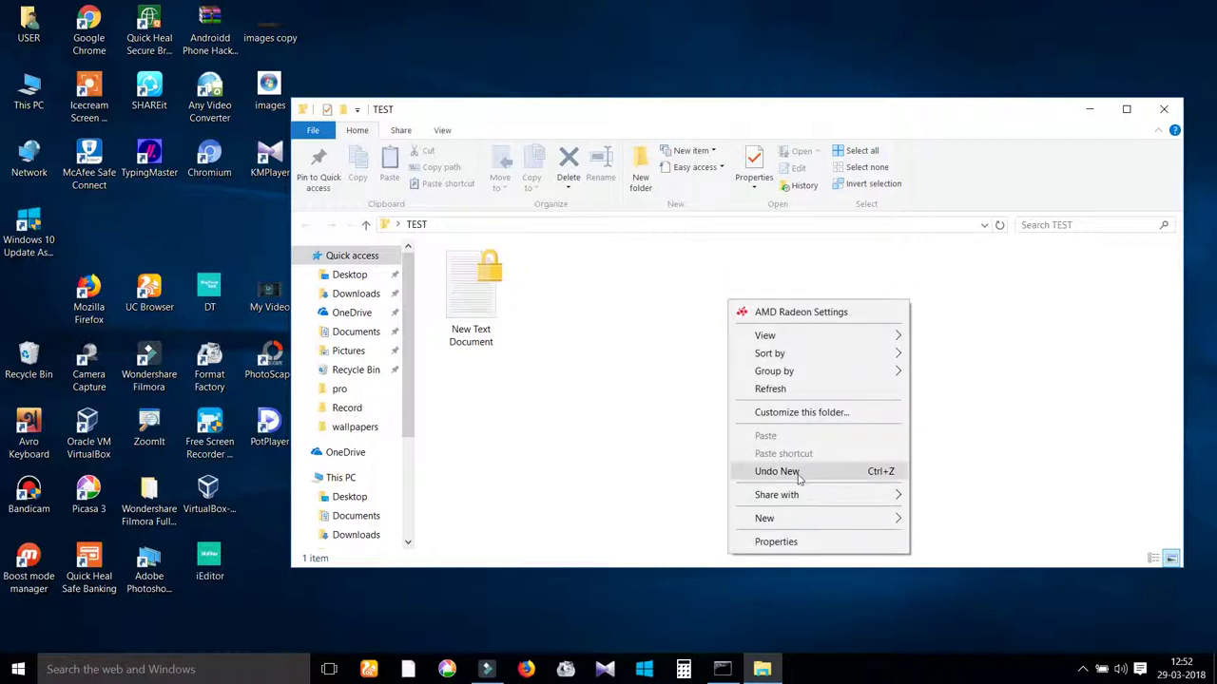
{"action": "mouse_move", "coordinate": [839, 523]}
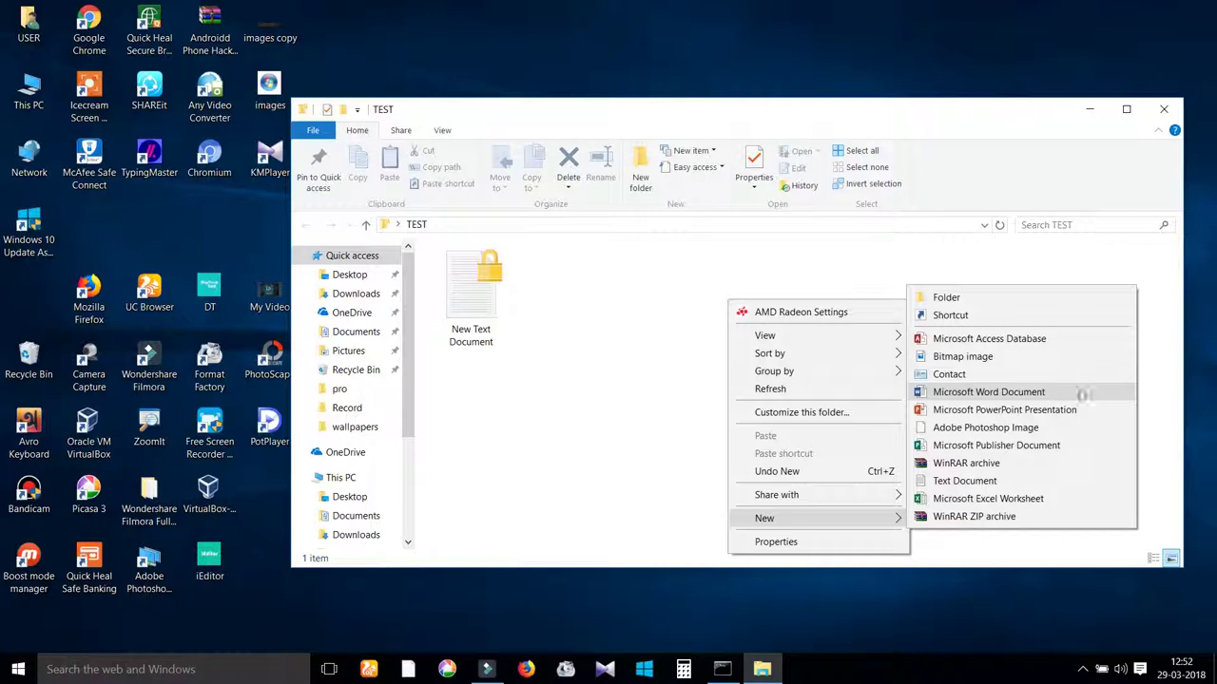
{"action": "left_click", "coordinate": [1119, 399]}
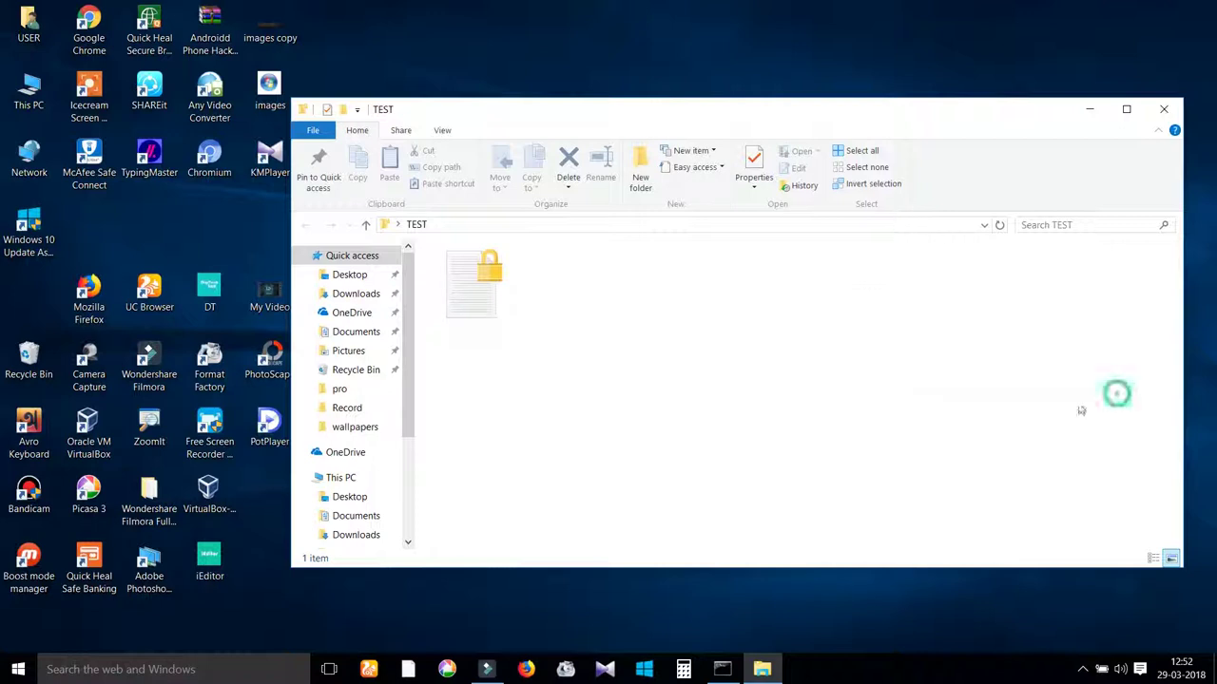
{"action": "left_click", "coordinate": [859, 399]}
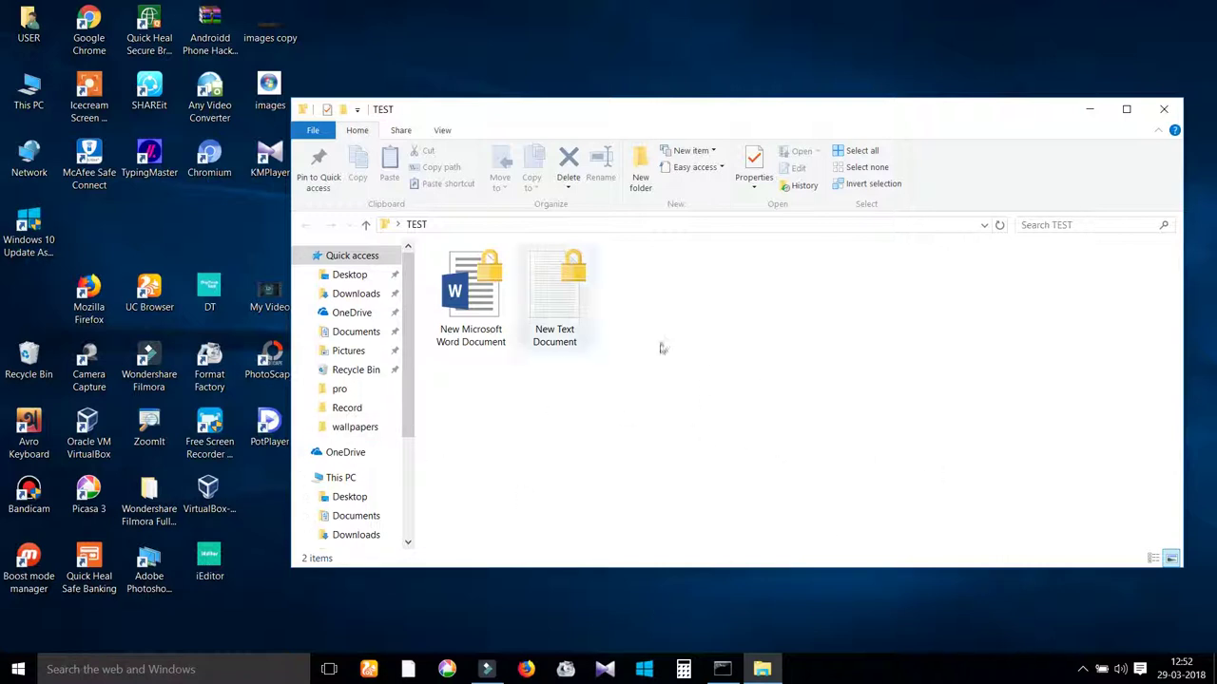
- Close the TEST folder window and the Command Prompt window
{"action": "left_click", "coordinate": [1177, 110]}
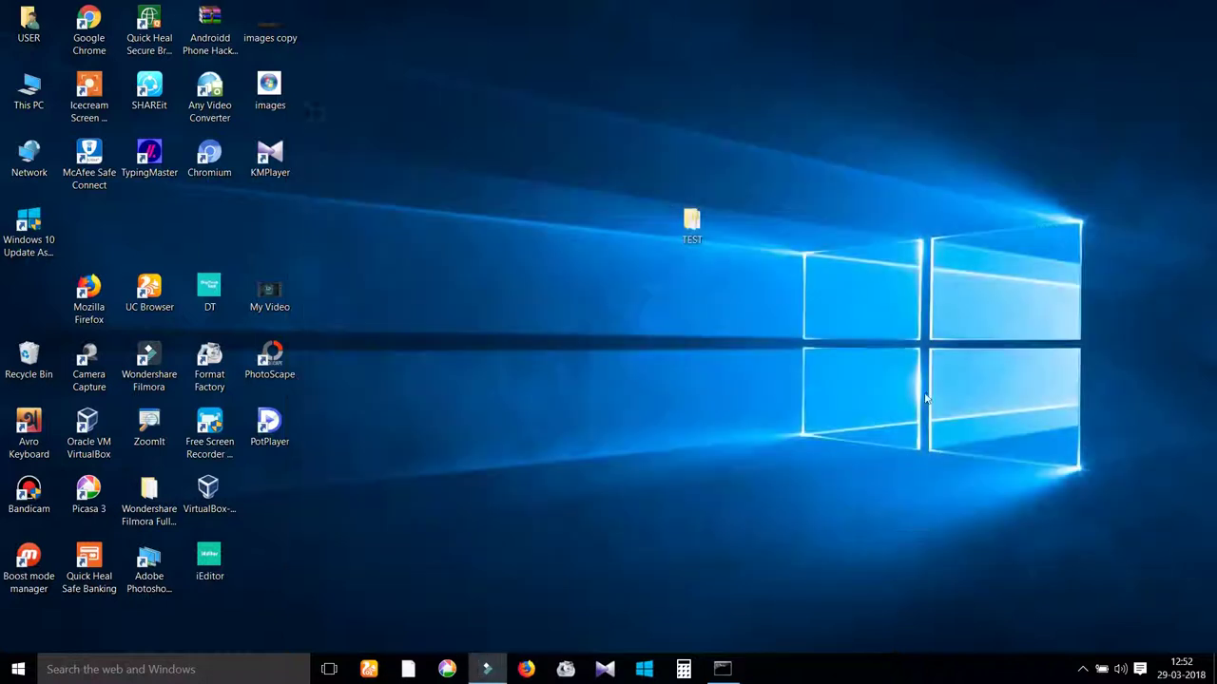
{"action": "left_click", "coordinate": [734, 669]}
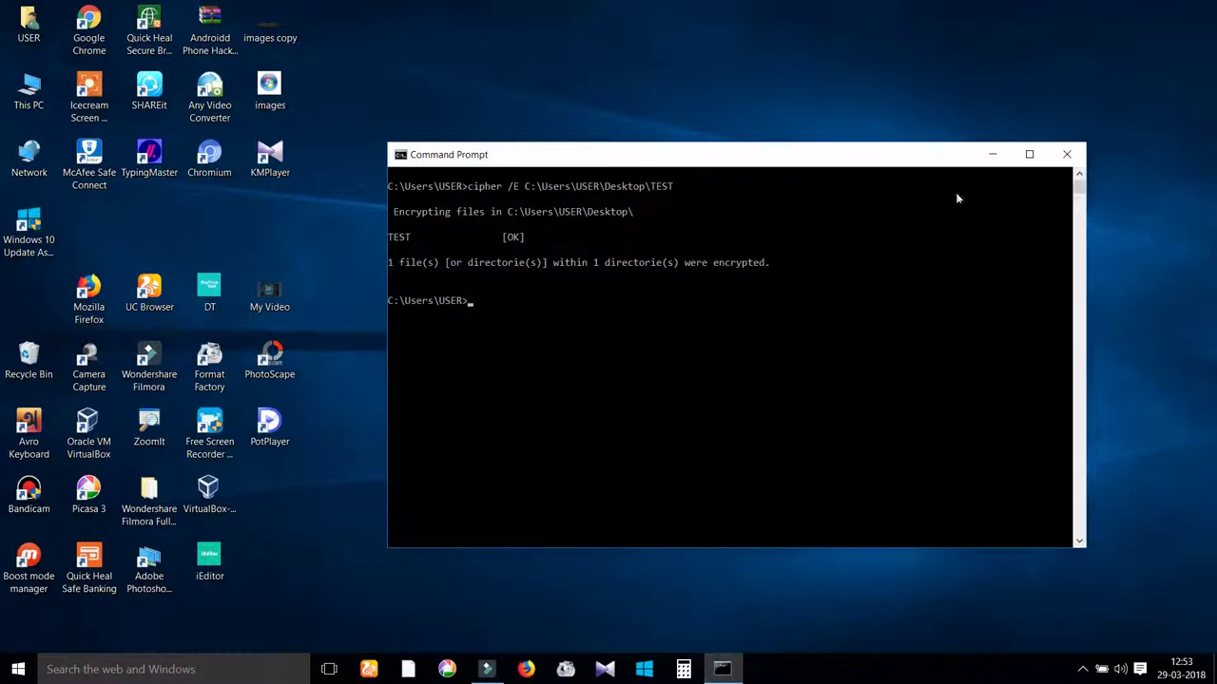
{"action": "left_click", "coordinate": [1066, 154]}
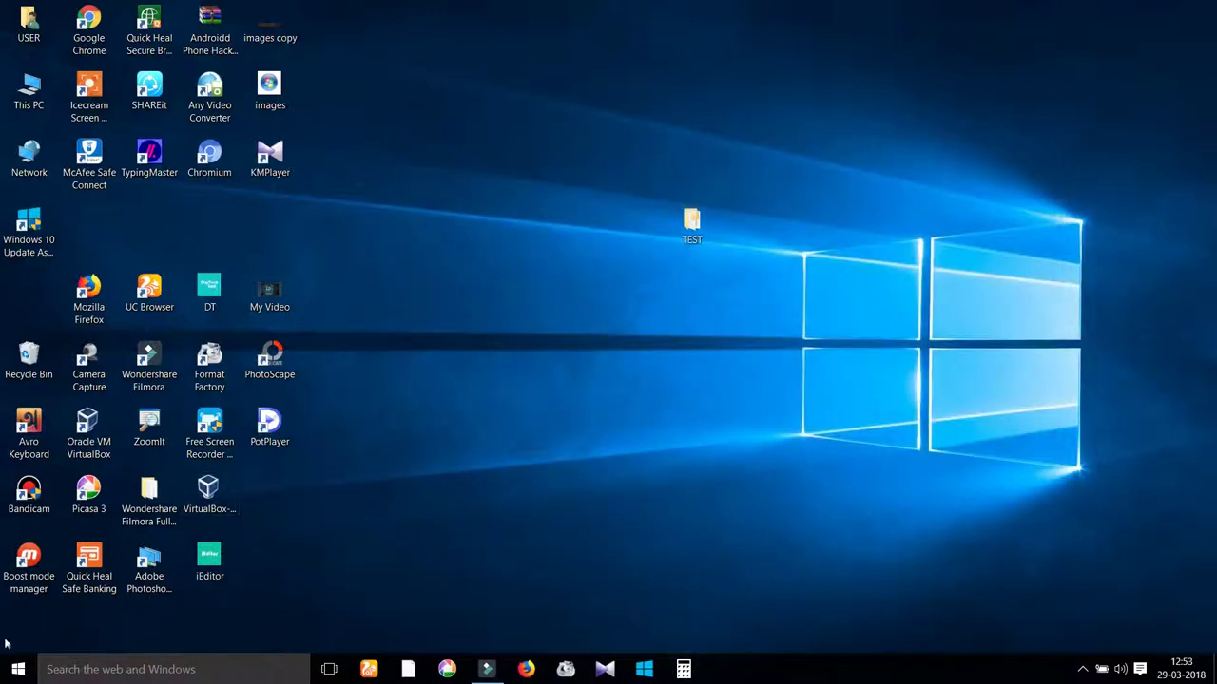
{"action": "left_click", "coordinate": [285, 672]}
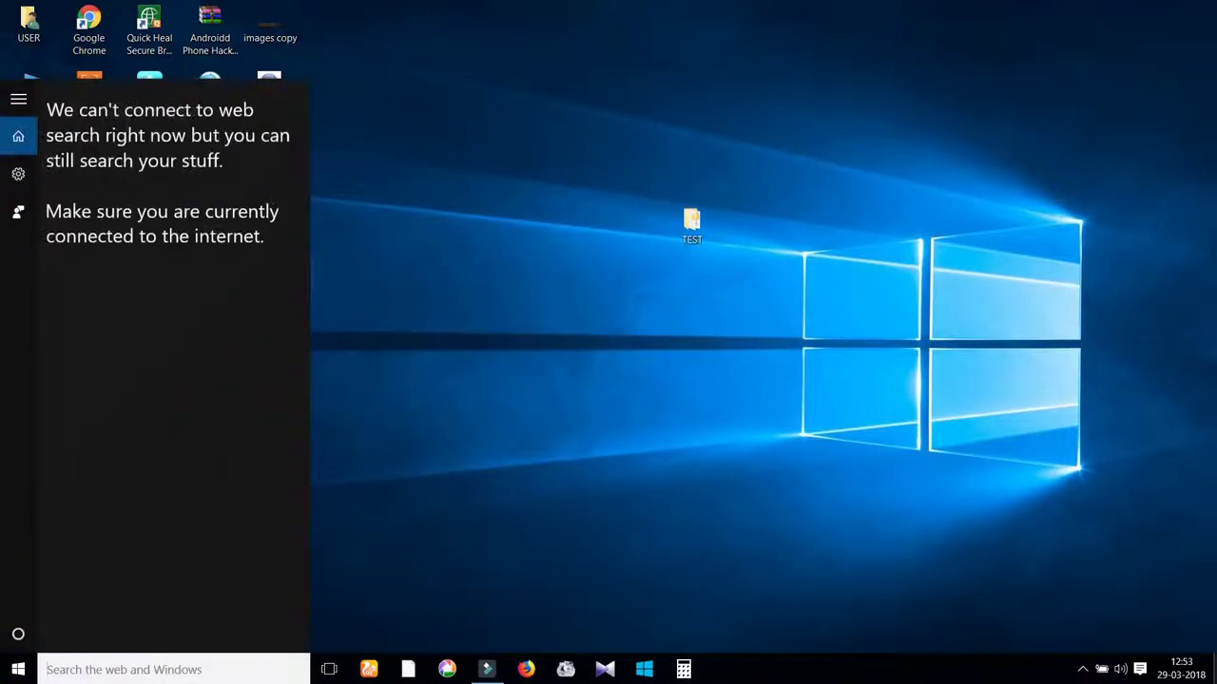
{"action": "type", "text": "cmd"}
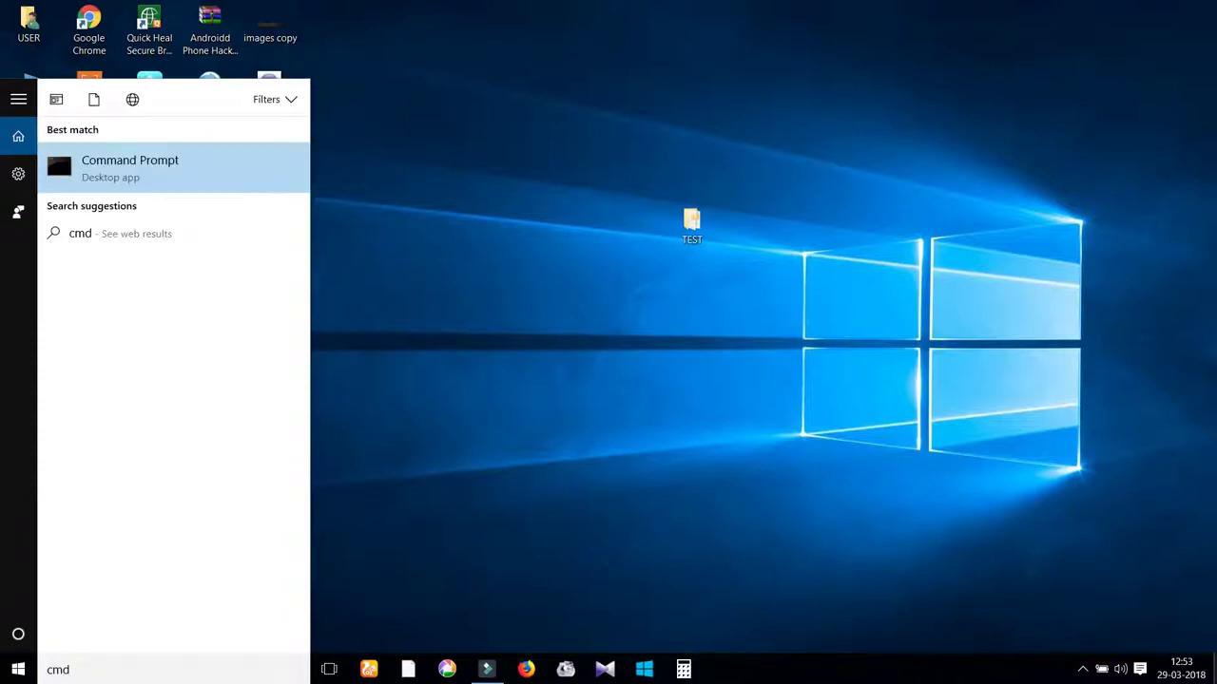
{"action": "key", "text": "Return"}
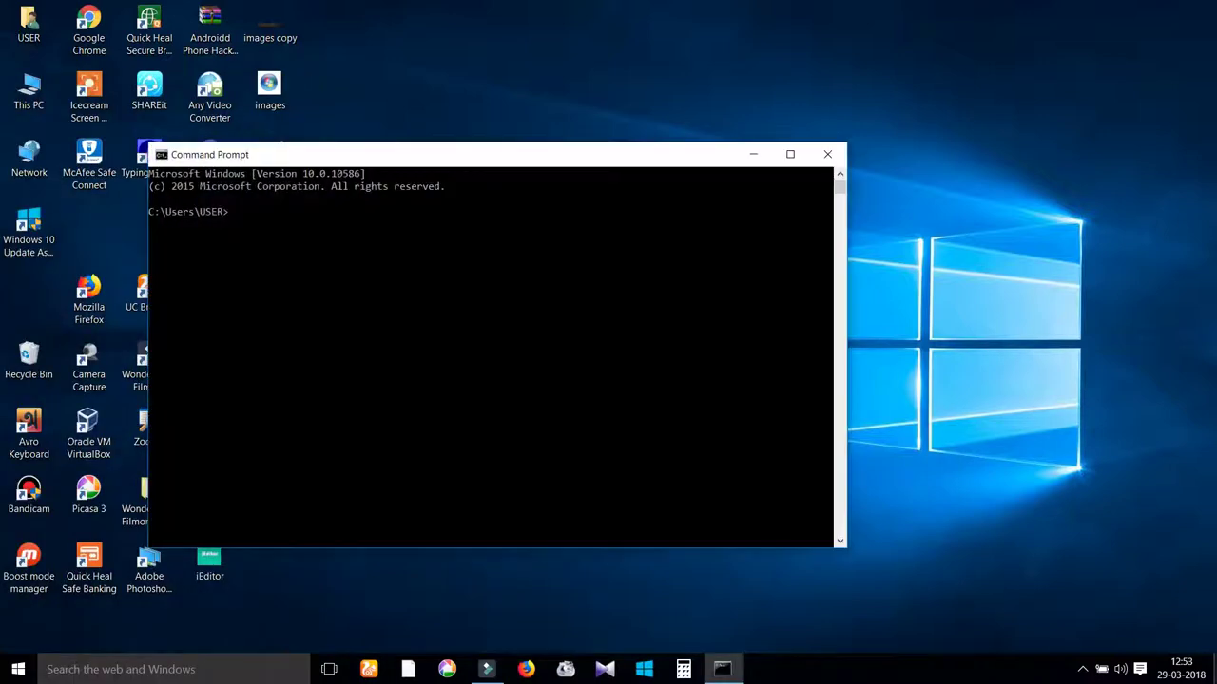
{"action": "left_click_drag", "start_coordinate": [537, 161], "coordinate": [772, 174]}
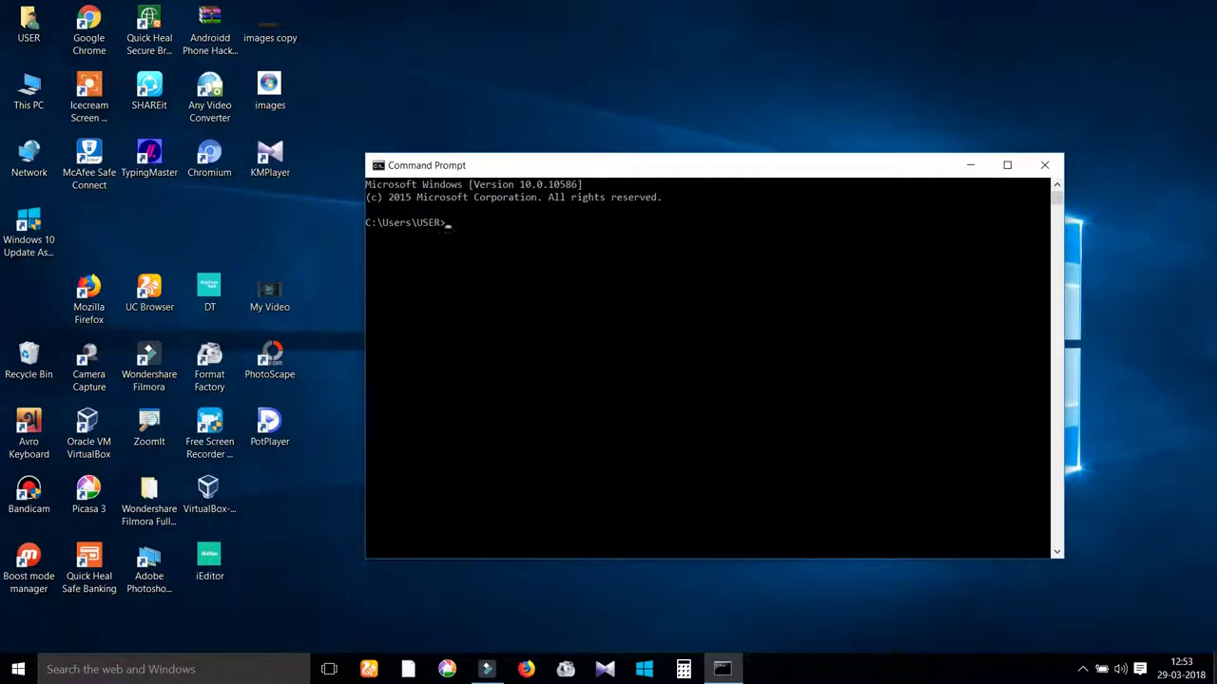
{"action": "left_click", "coordinate": [1044, 166]}
- Search Windows for cmd, open a new Command Prompt window and move it toward the middle of the desktop
{"action": "key", "text": "super+s"}
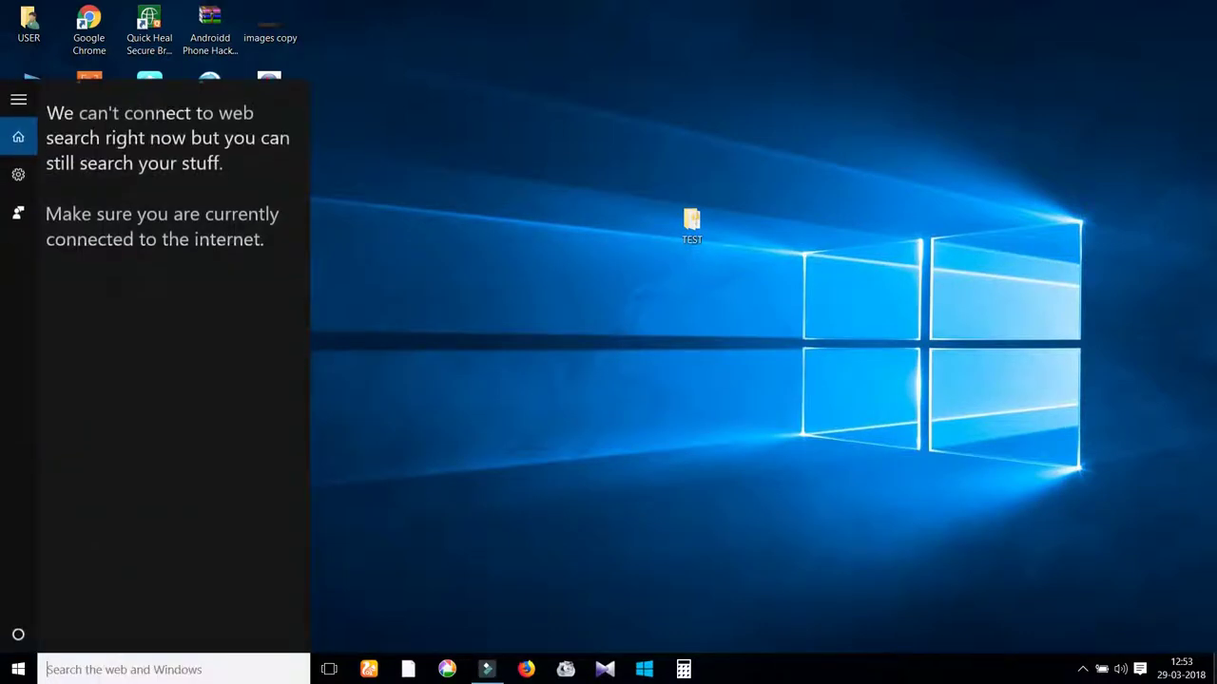
{"action": "type", "text": "cmd"}
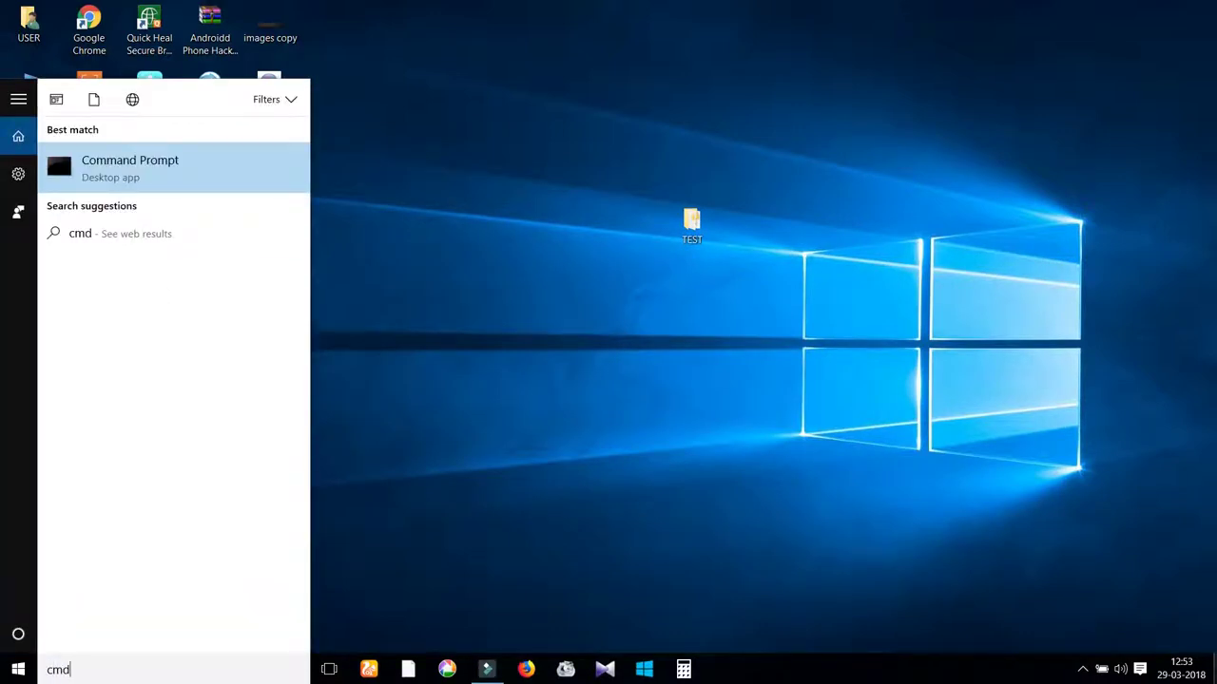
{"action": "key", "text": "Return"}
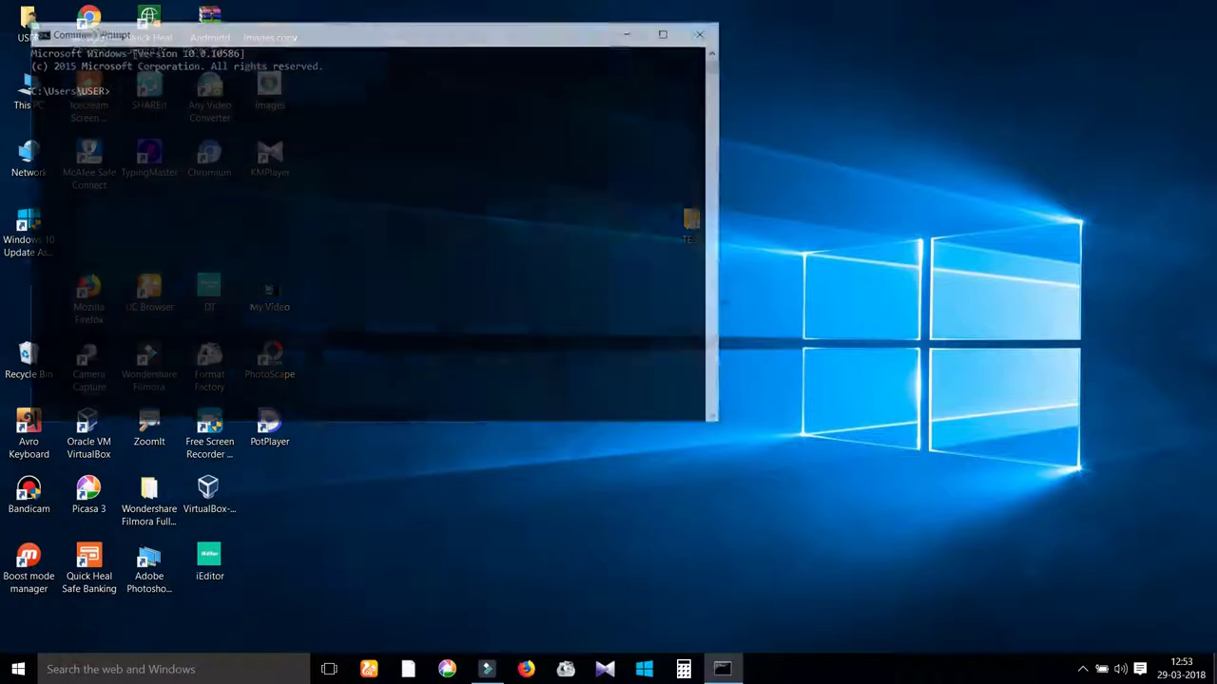
{"action": "left_click_drag", "start_coordinate": [481, 36], "coordinate": [827, 154]}
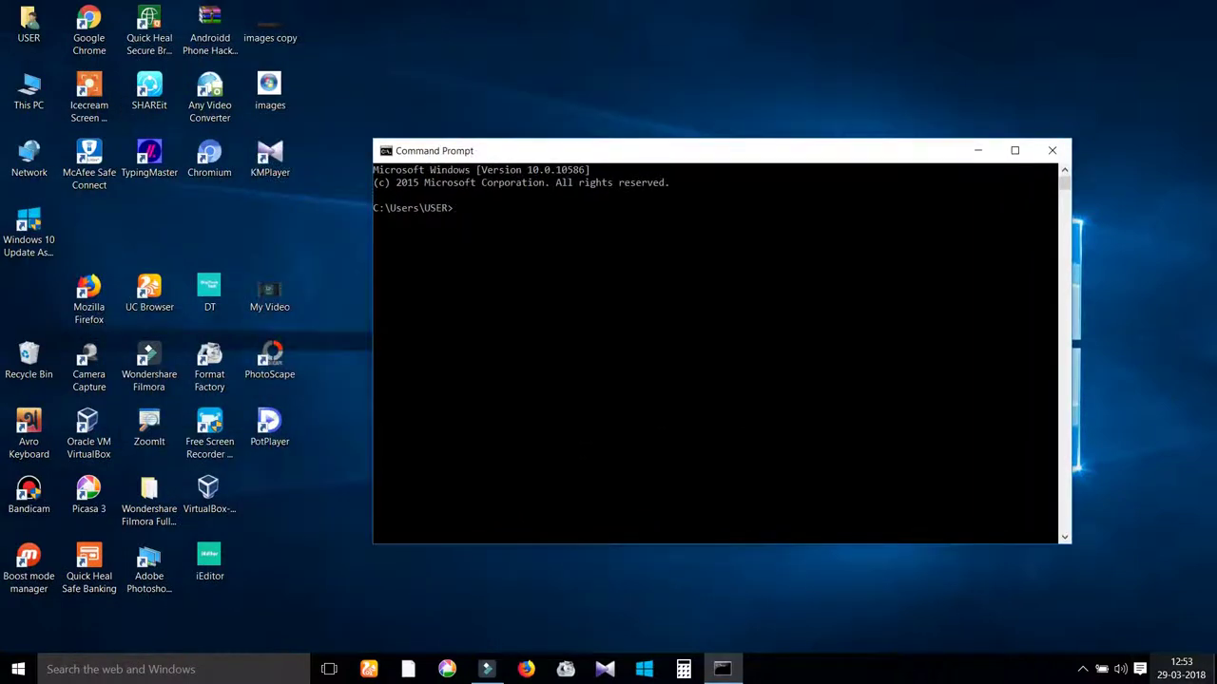
- Decrypt the TEST folder by running the command cipher /D C:\Users\USER\Desktop\TEST
{"action": "type", "text": "cipher /"}
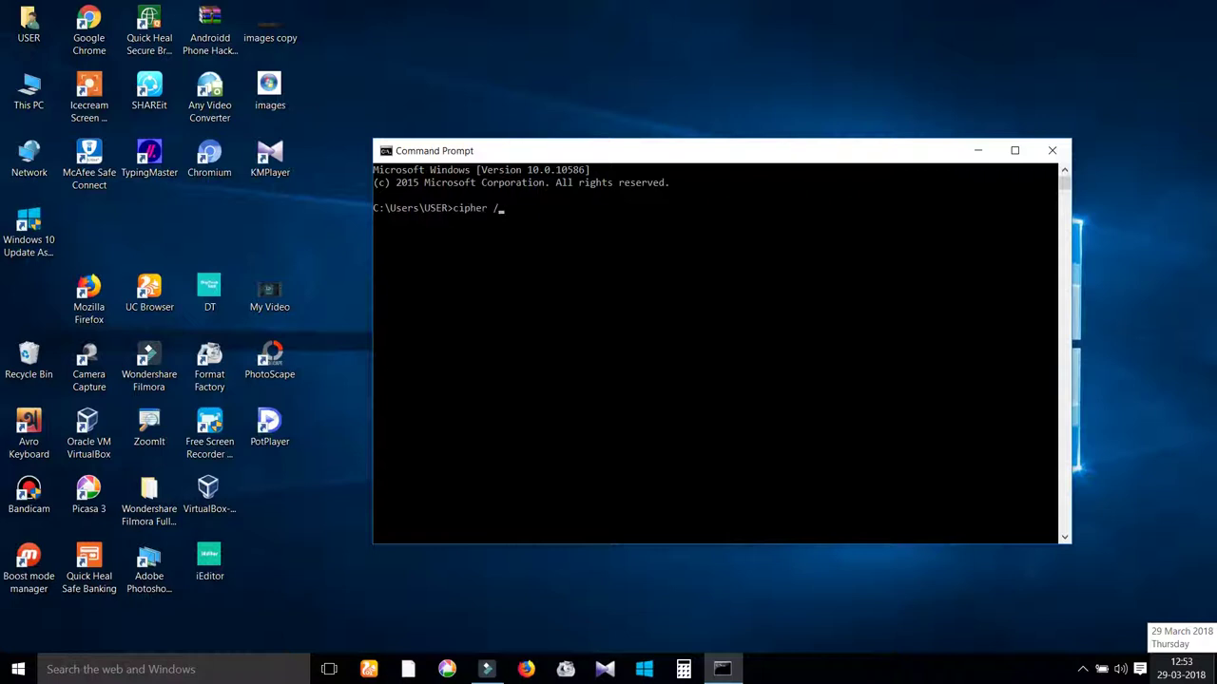
{"action": "key", "text": "BackSpace"}
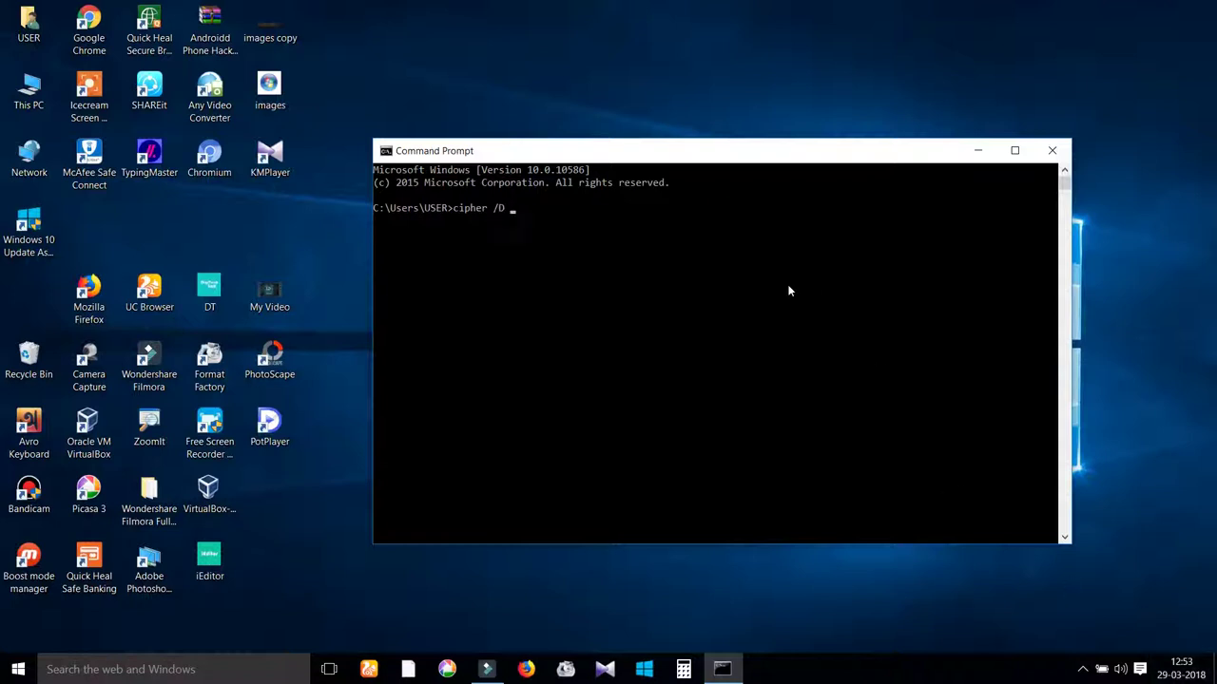
{"action": "right_click", "coordinate": [820, 213]}
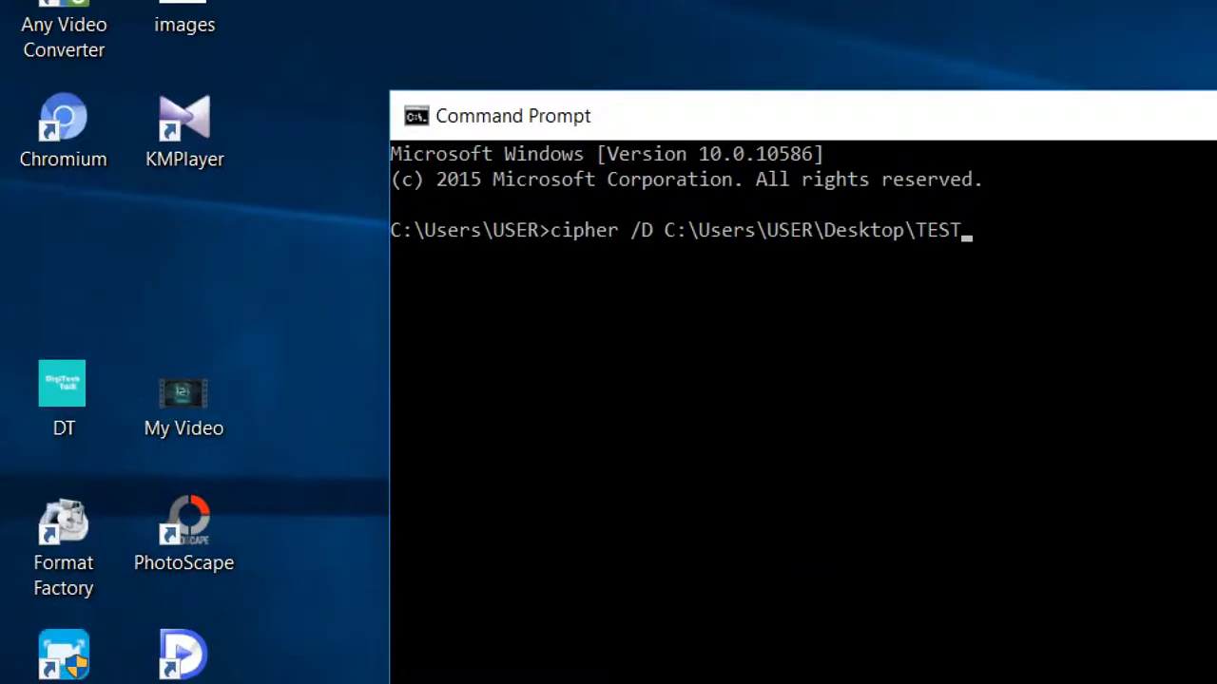
{"action": "left_click_drag", "start_coordinate": [541, 259], "coordinate": [995, 260]}
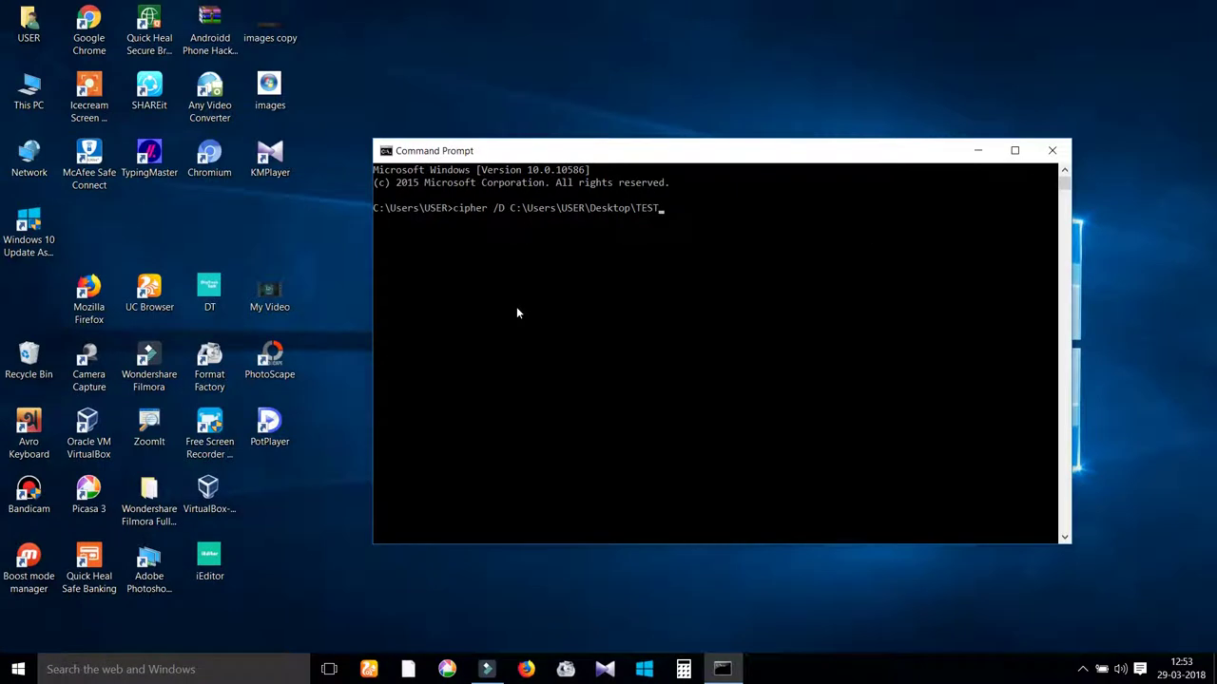
{"action": "key", "text": "Return"}
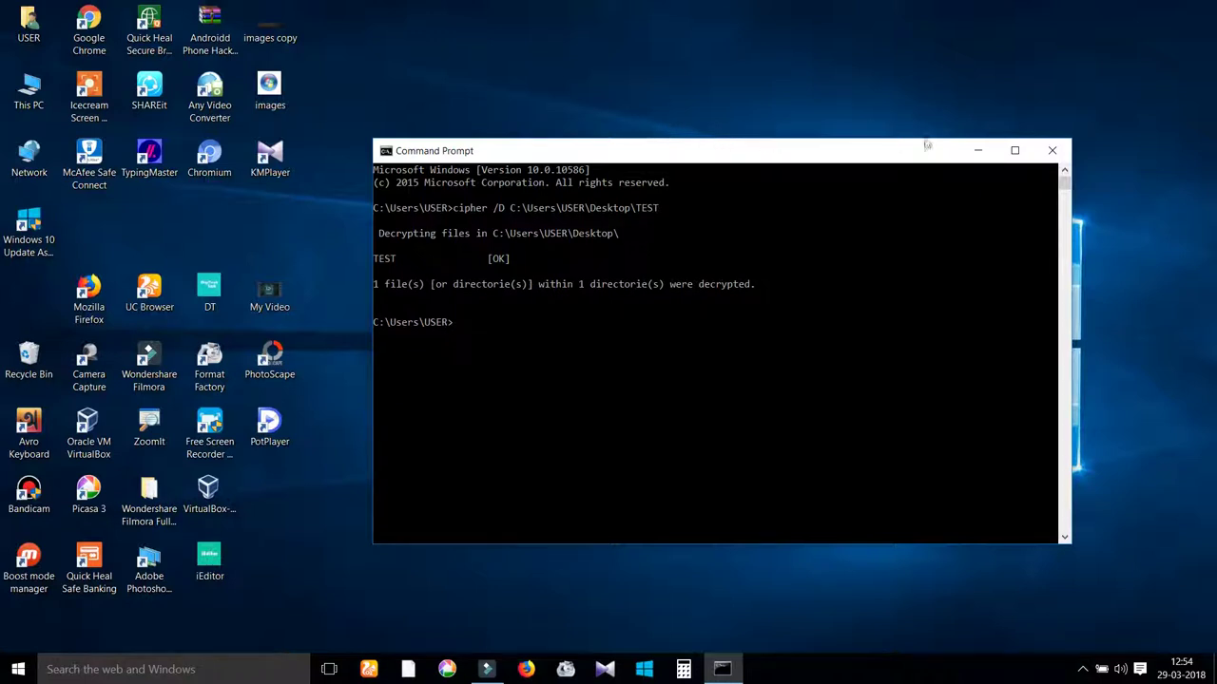
- Minimize the Command Prompt window and open the TEST folder on the desktop to check its two documents
{"action": "left_click", "coordinate": [977, 151]}
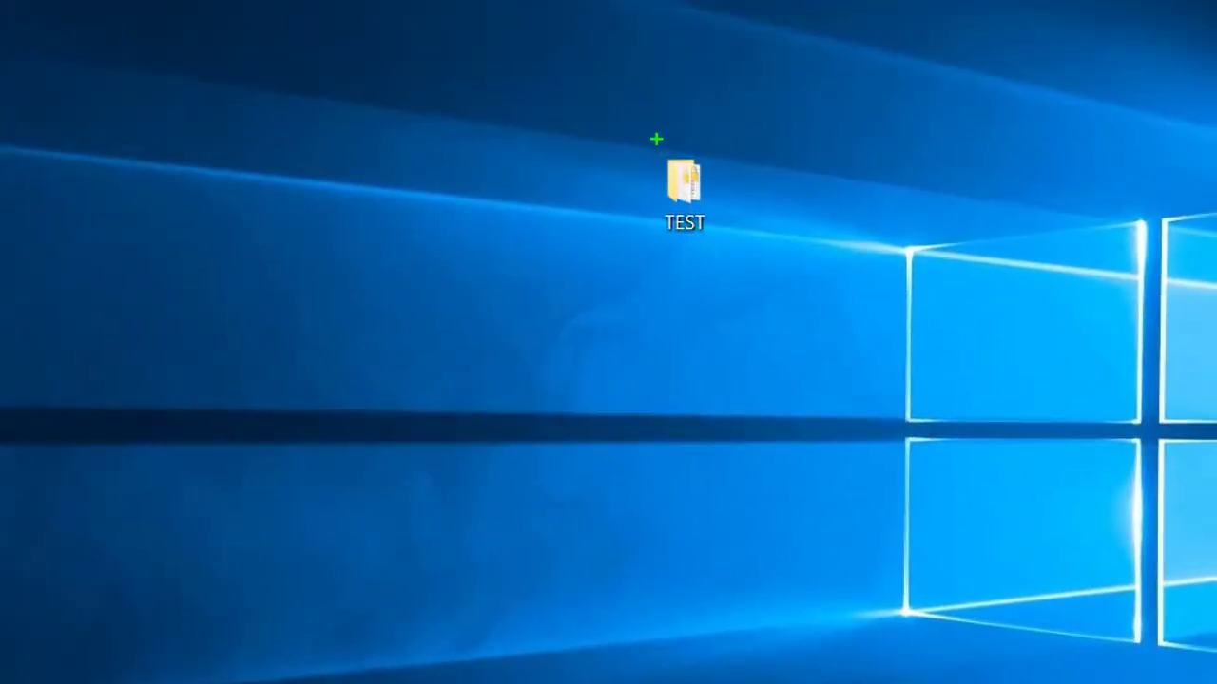
{"action": "mouse_move", "coordinate": [659, 123]}
{"action": "left_mouse_down"}
{"action": "mouse_move", "coordinate": [657, 200]}
{"action": "mouse_move", "coordinate": [616, 249]}
{"action": "mouse_move", "coordinate": [737, 243]}
{"action": "mouse_move", "coordinate": [751, 179]}
{"action": "mouse_move", "coordinate": [670, 129]}
{"action": "left_mouse_up"}
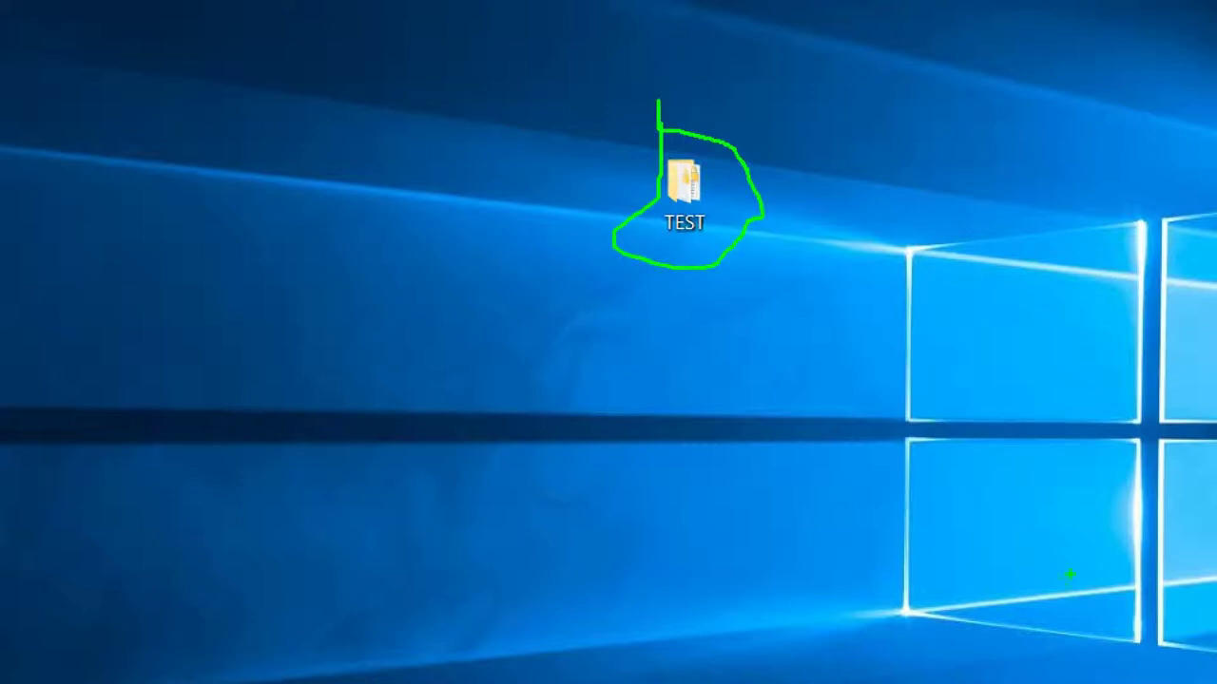
{"action": "key", "text": "Escape"}
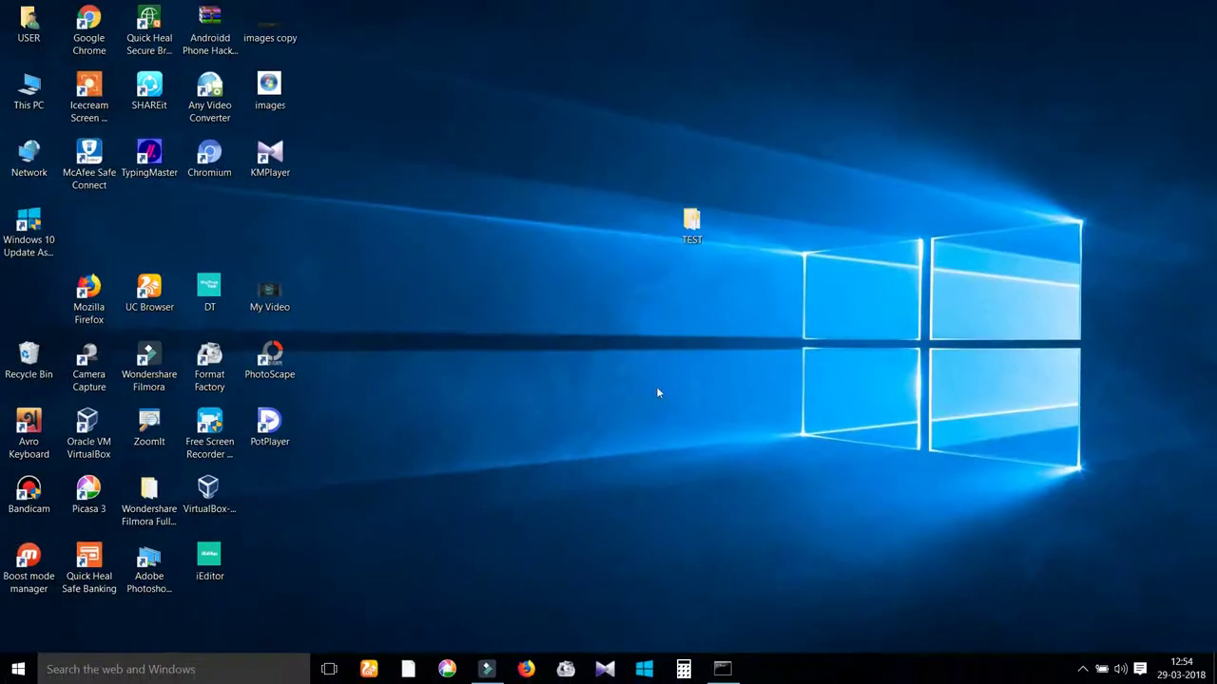
{"action": "double_click", "coordinate": [701, 237]}
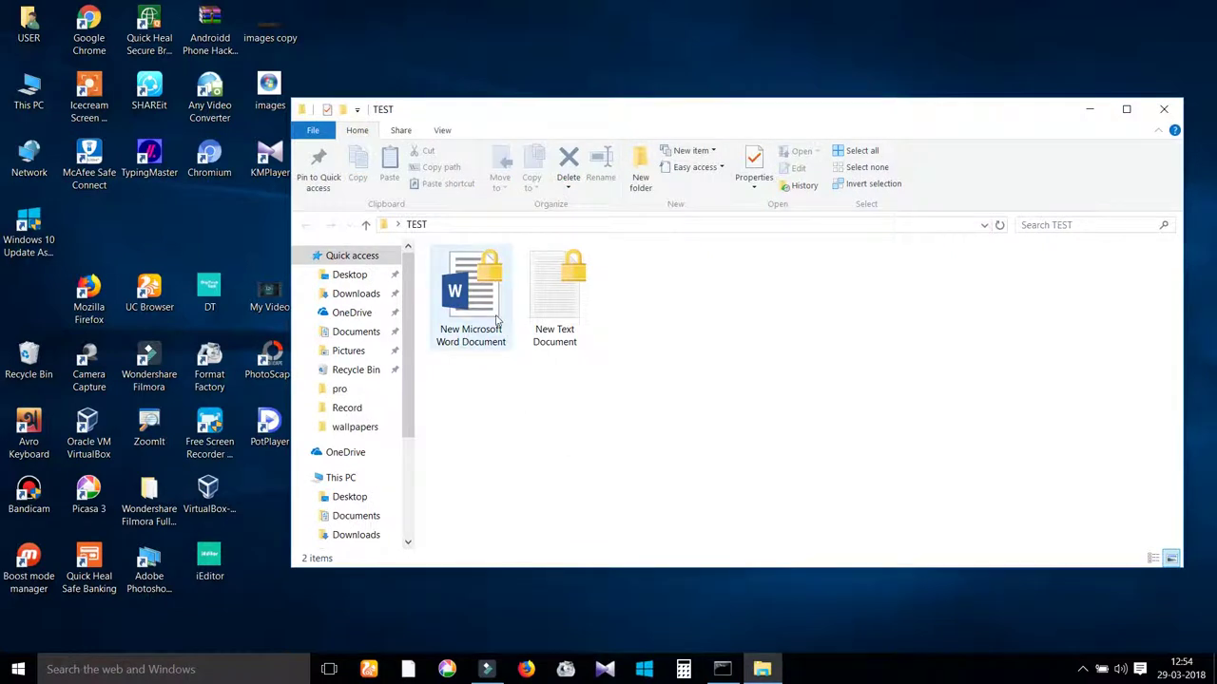
{"action": "left_click", "coordinate": [499, 318]}
{"action": "left_click", "coordinate": [575, 318]}
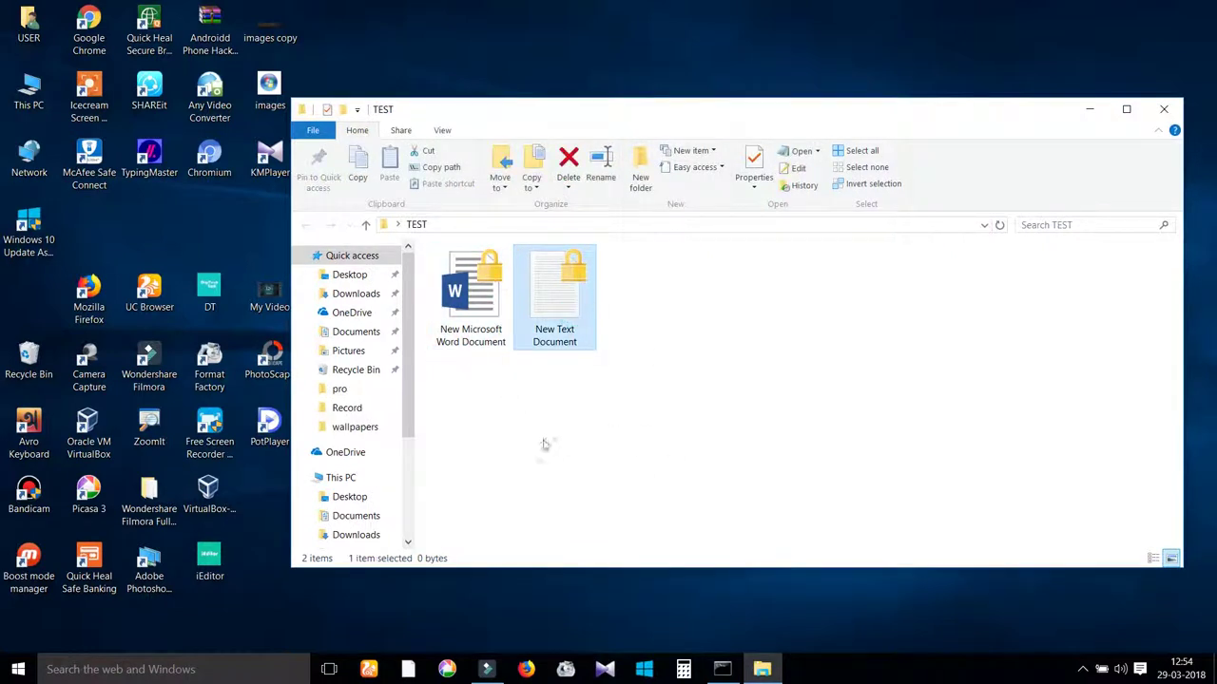
{"action": "right_click", "coordinate": [843, 318]}
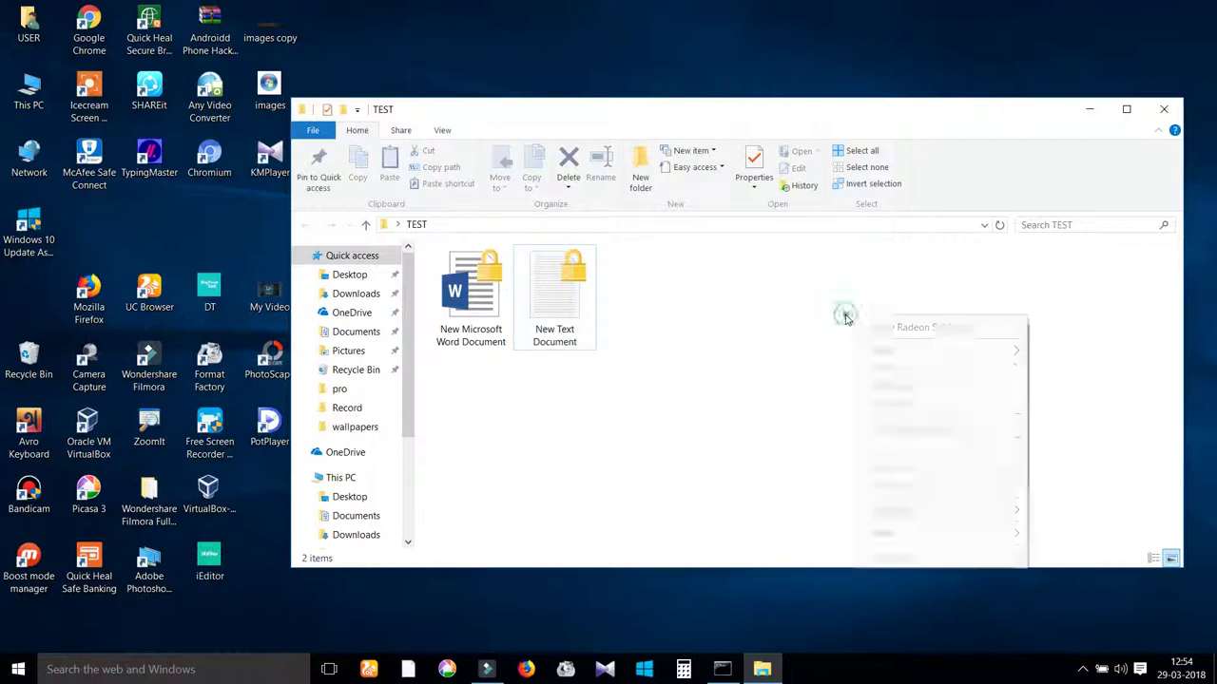
{"action": "mouse_move", "coordinate": [928, 536]}
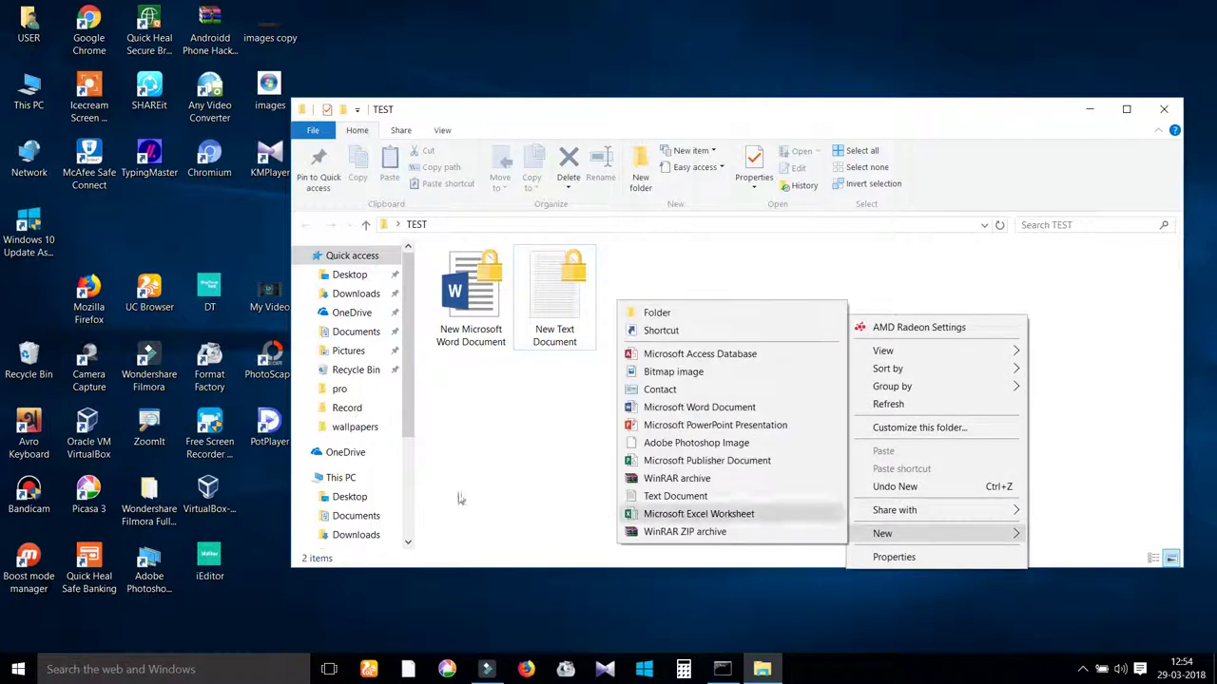
{"action": "left_click", "coordinate": [502, 435]}
- Create another text document in the TEST folder, keeping the default name
{"action": "right_click", "coordinate": [723, 326]}
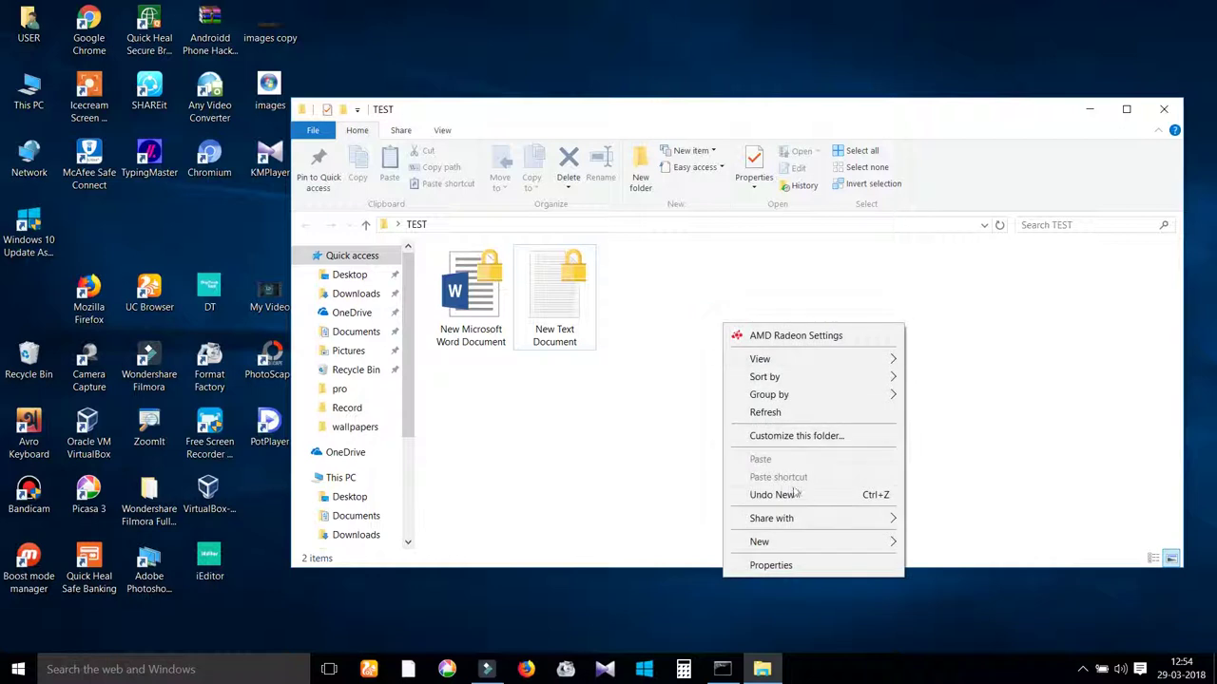
{"action": "mouse_move", "coordinate": [850, 541]}
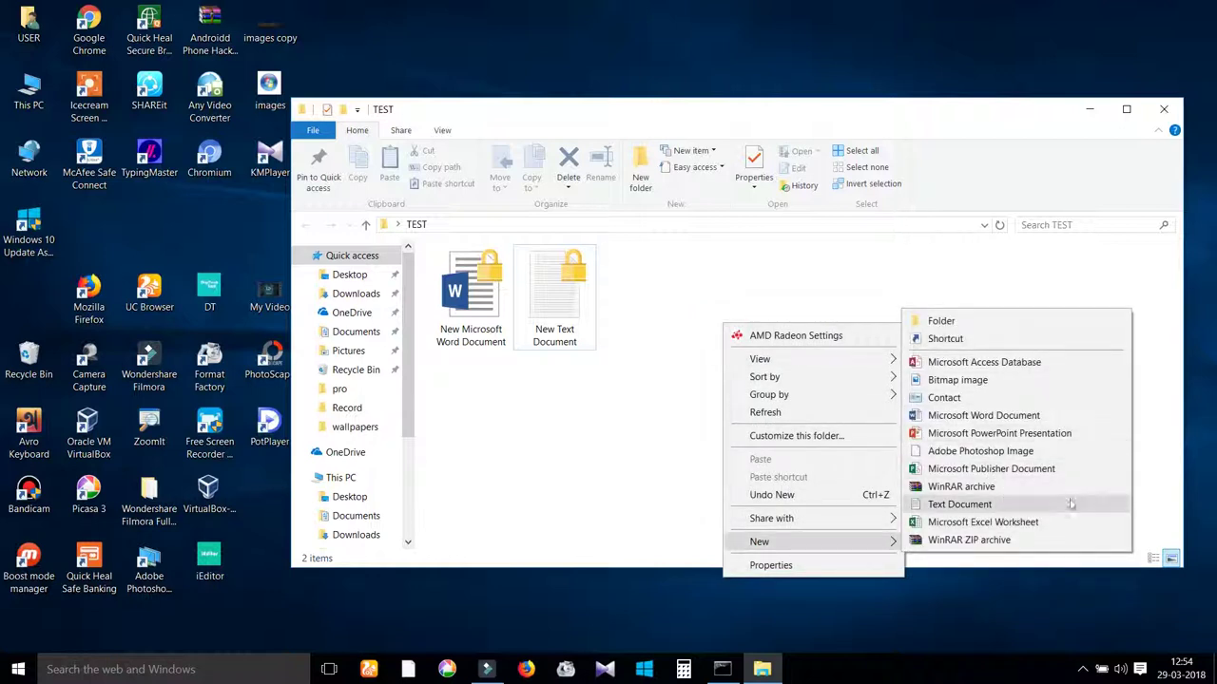
{"action": "left_click", "coordinate": [1107, 506]}
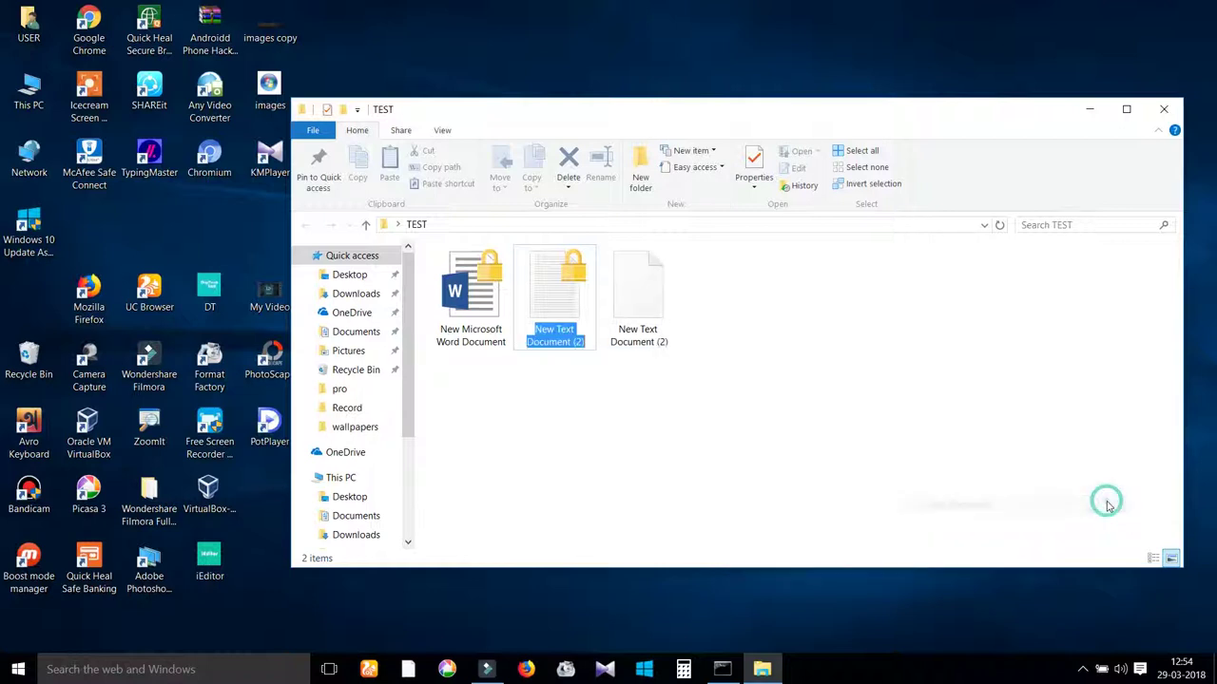
{"action": "left_click", "coordinate": [885, 399]}
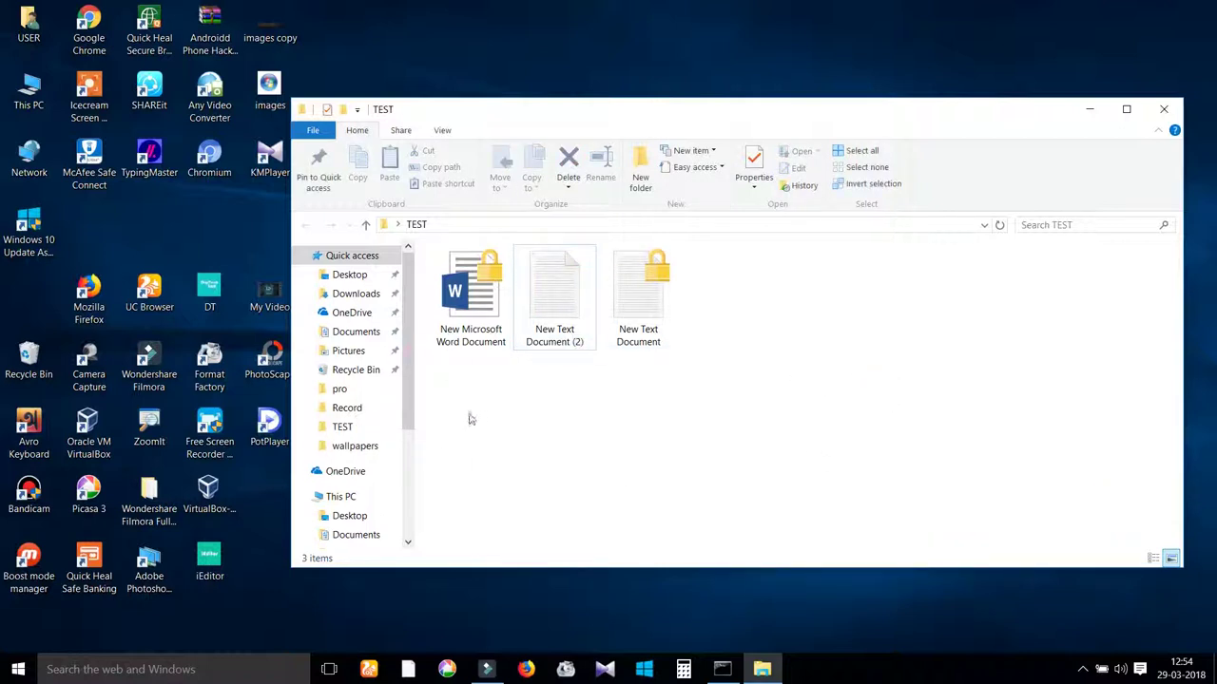
- Compare the lock markings on the new text document's icon with those on the two older documents
{"action": "left_click", "coordinate": [582, 321]}
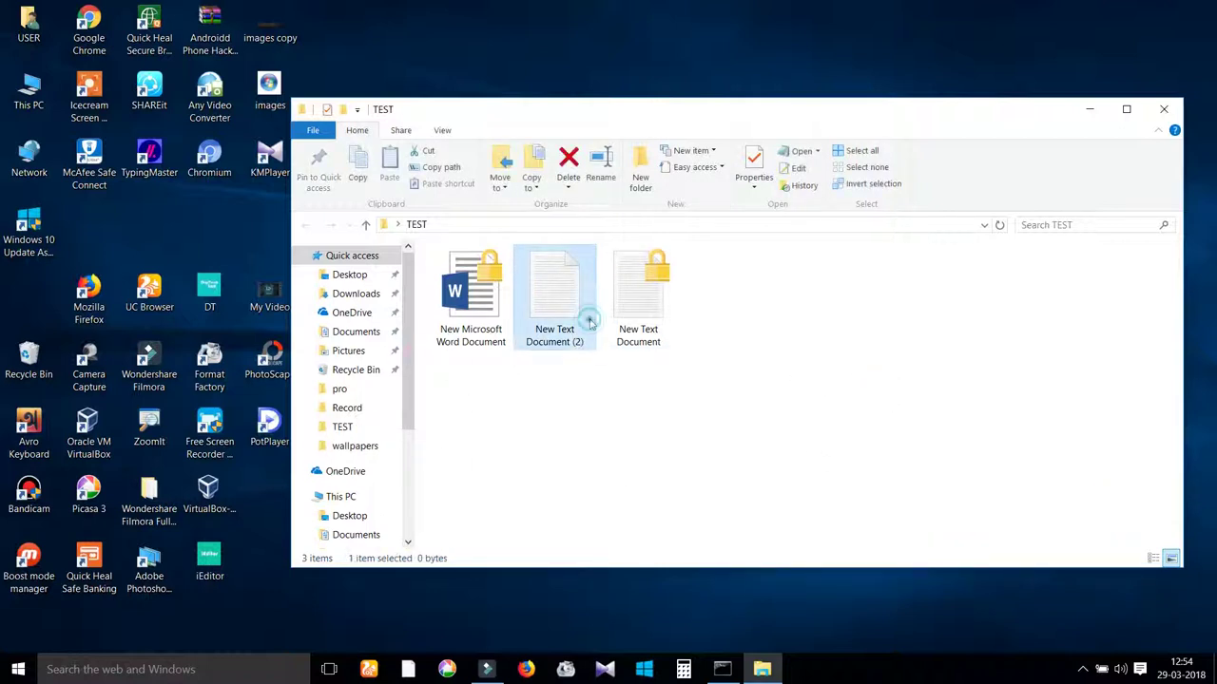
{"action": "left_click", "coordinate": [480, 321]}
{"action": "left_click", "coordinate": [644, 321]}
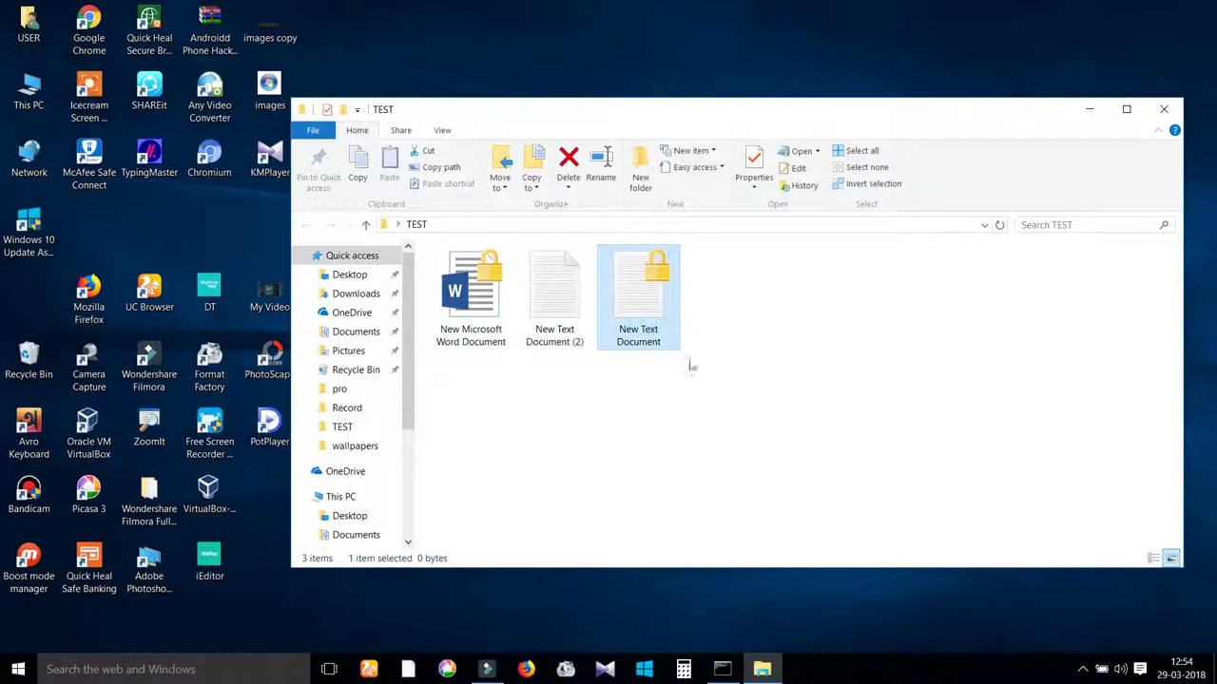
{"action": "left_click", "coordinate": [594, 326]}
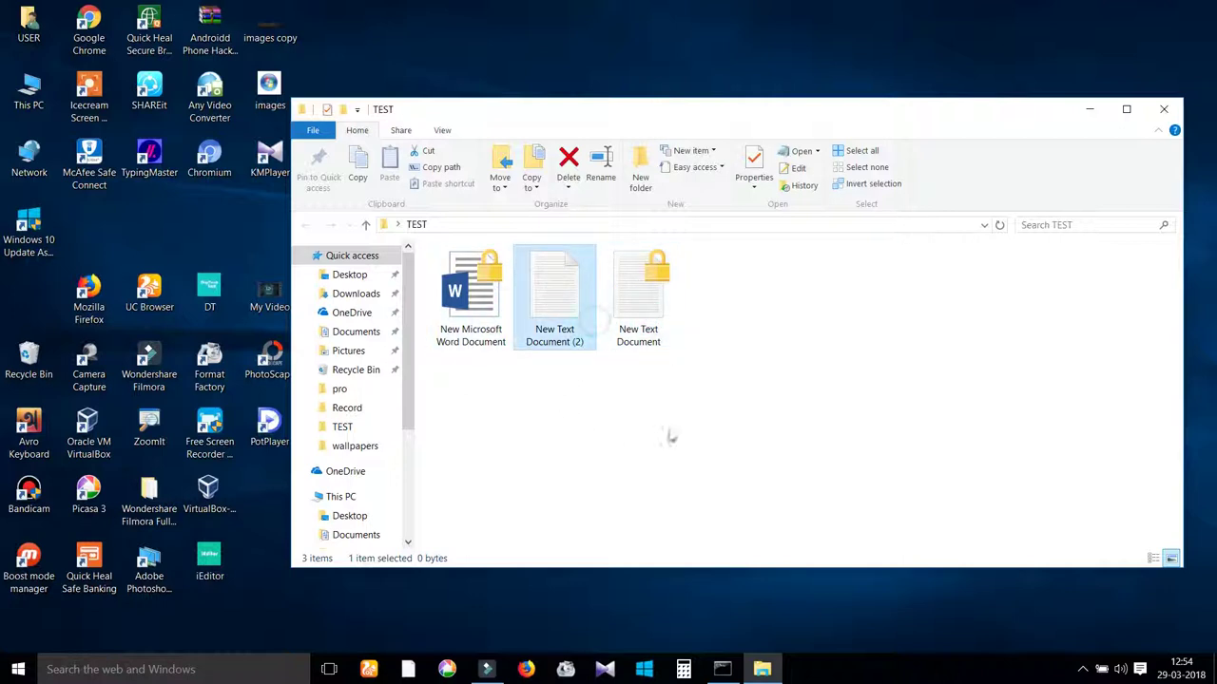
{"action": "right_click", "coordinate": [584, 333]}
{"action": "left_click", "coordinate": [1036, 451]}
{"action": "key", "text": "Left"}
{"action": "key", "text": "Right"}
{"action": "right_click", "coordinate": [575, 306]}
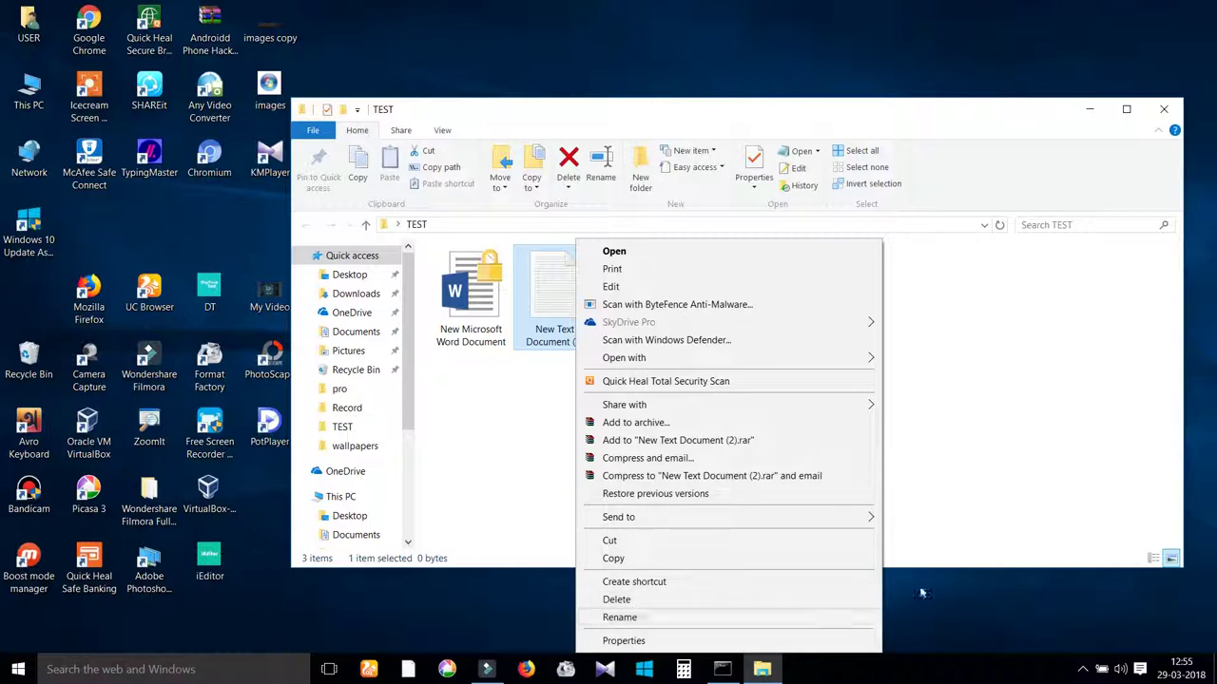
{"action": "left_click", "coordinate": [962, 504]}
{"action": "left_click", "coordinate": [556, 317]}
{"action": "right_click", "coordinate": [554, 314]}
{"action": "left_click", "coordinate": [1010, 348]}
{"action": "left_click", "coordinate": [1011, 348]}
- Rename the text document New Text Document (2) as test2
{"action": "right_click", "coordinate": [593, 328]}
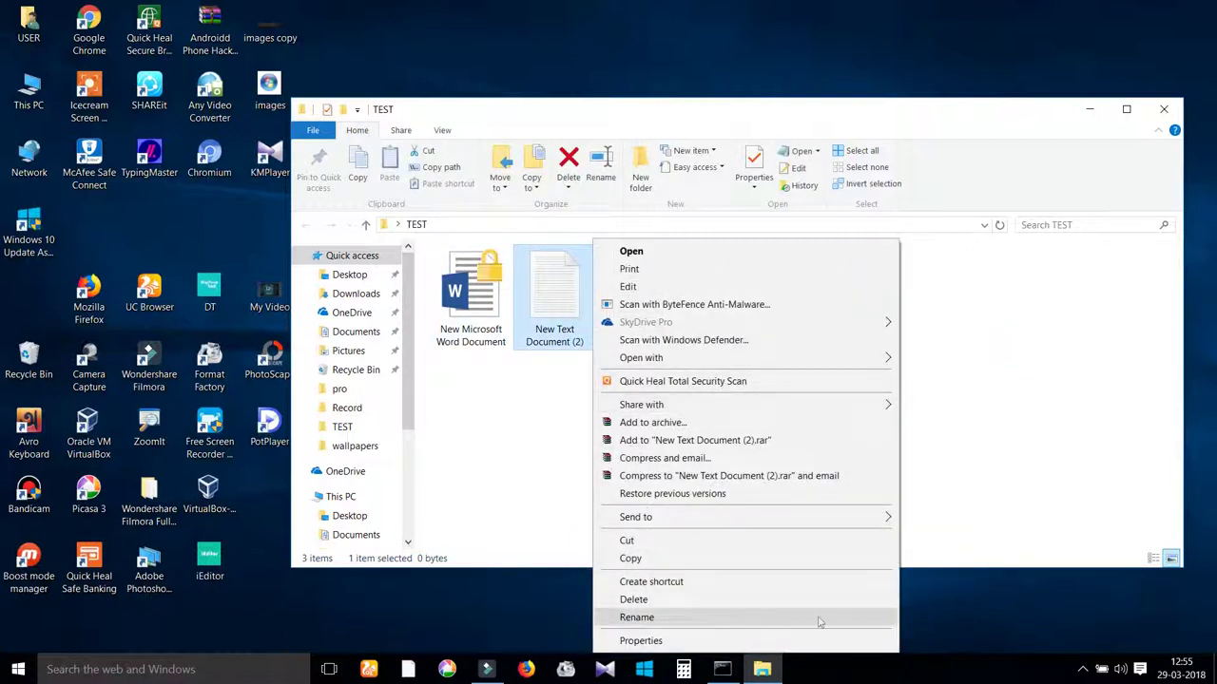
{"action": "left_click", "coordinate": [867, 622]}
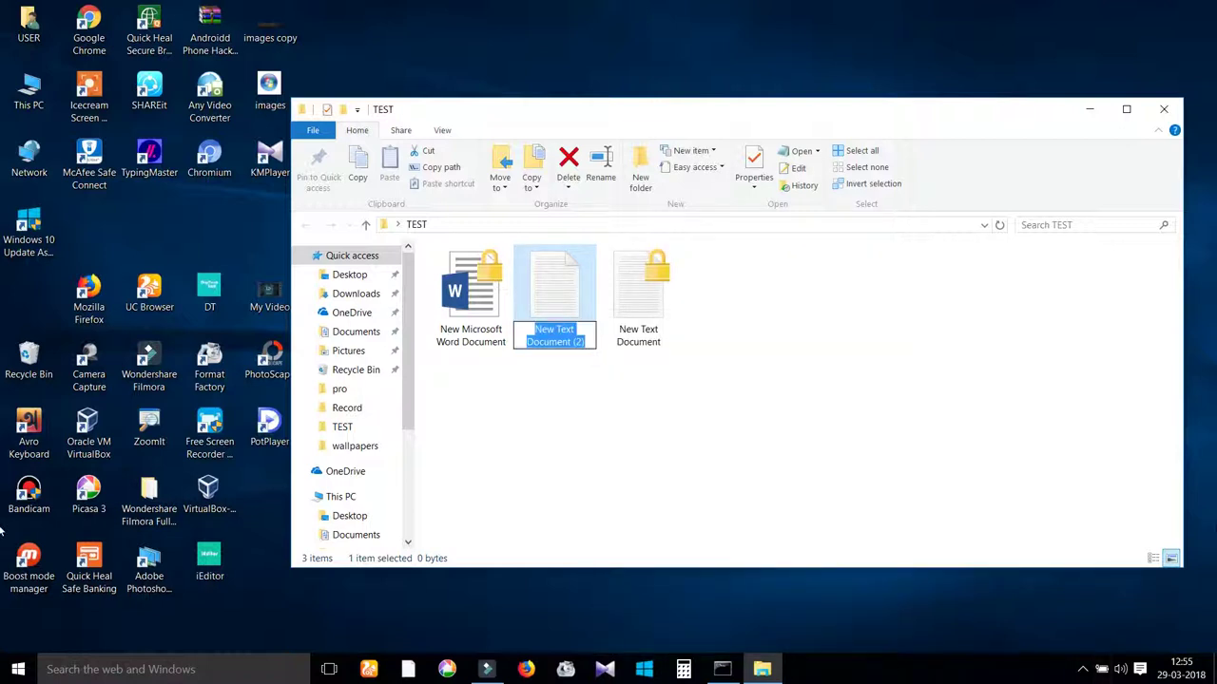
{"action": "type", "text": "test2"}
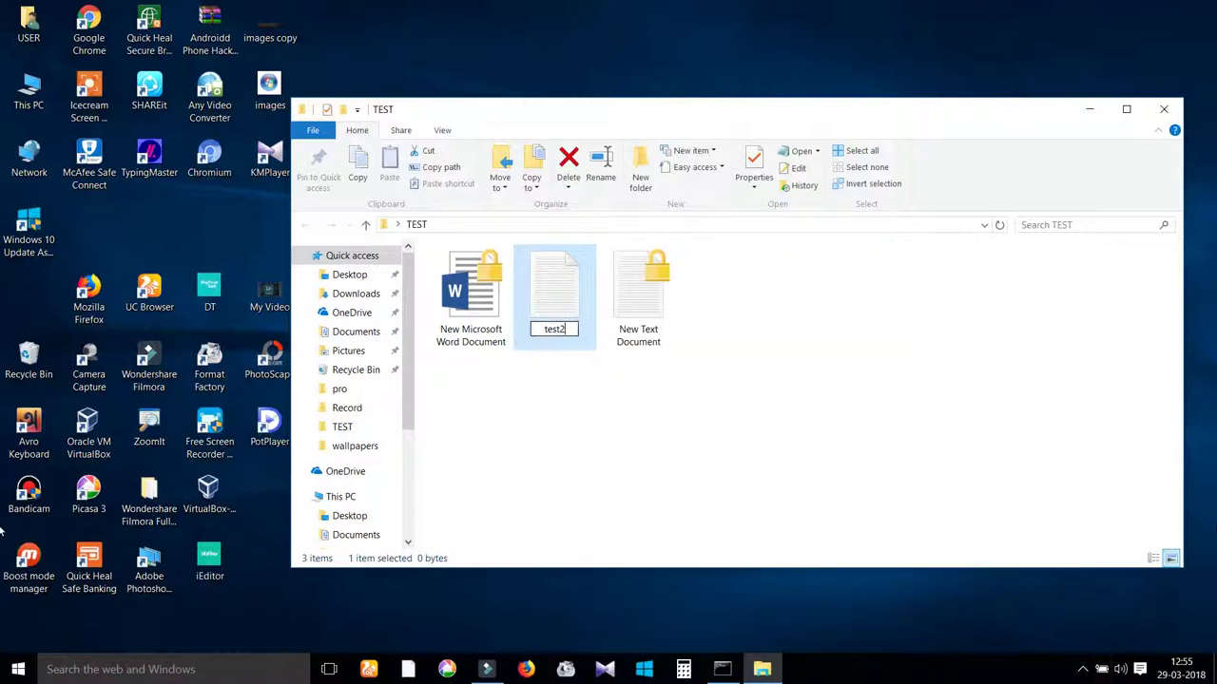
{"action": "key", "text": "BackSpace"}
{"action": "key", "text": "BackSpace"}
{"action": "key", "text": "BackSpace"}
{"action": "key", "text": "BackSpace"}
{"action": "key", "text": "BackSpace"}
{"action": "type", "text": "test2"}
{"action": "left_click", "coordinate": [1035, 405]}
{"action": "left_click", "coordinate": [631, 314]}
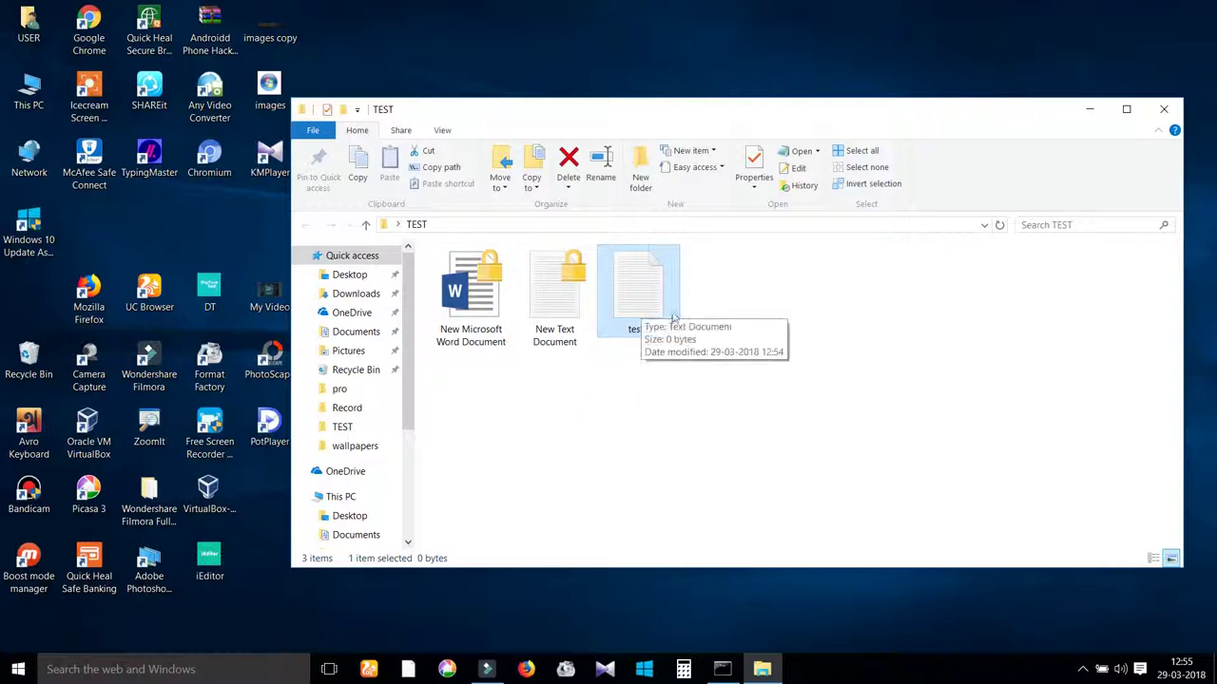
- View the properties of the Word document in the TEST folder, and close the dialog and the folder window
{"action": "left_click", "coordinate": [494, 329]}
{"action": "right_click", "coordinate": [495, 328]}
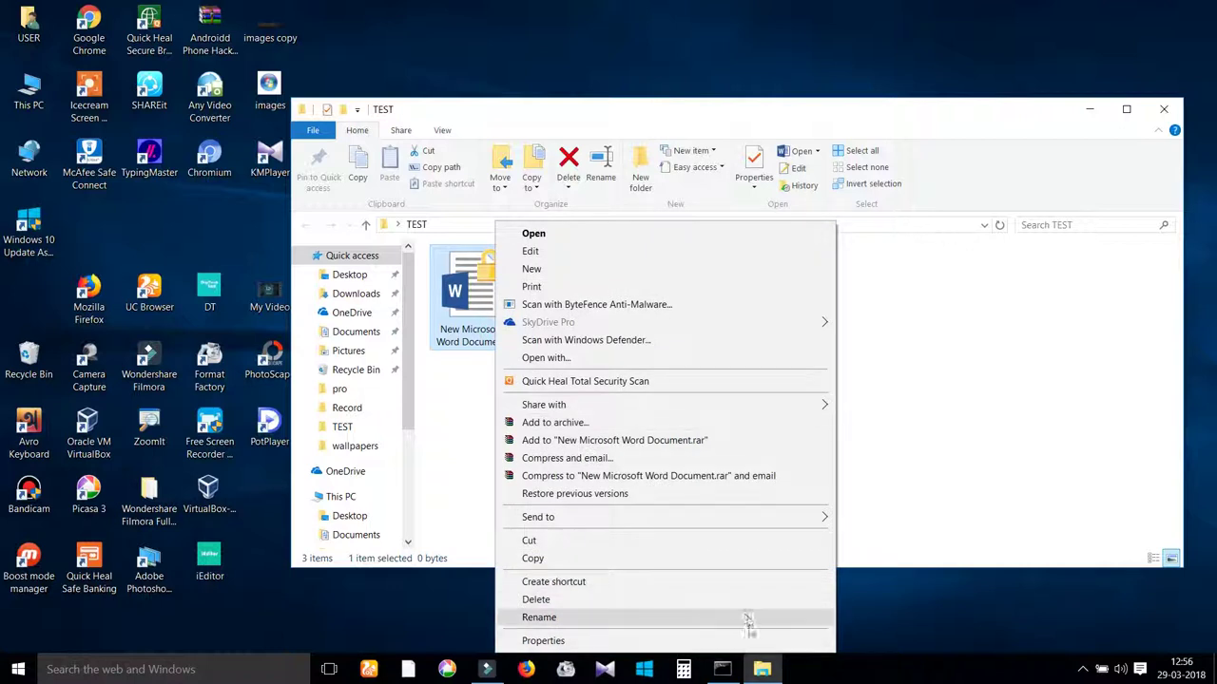
{"action": "left_click", "coordinate": [782, 642]}
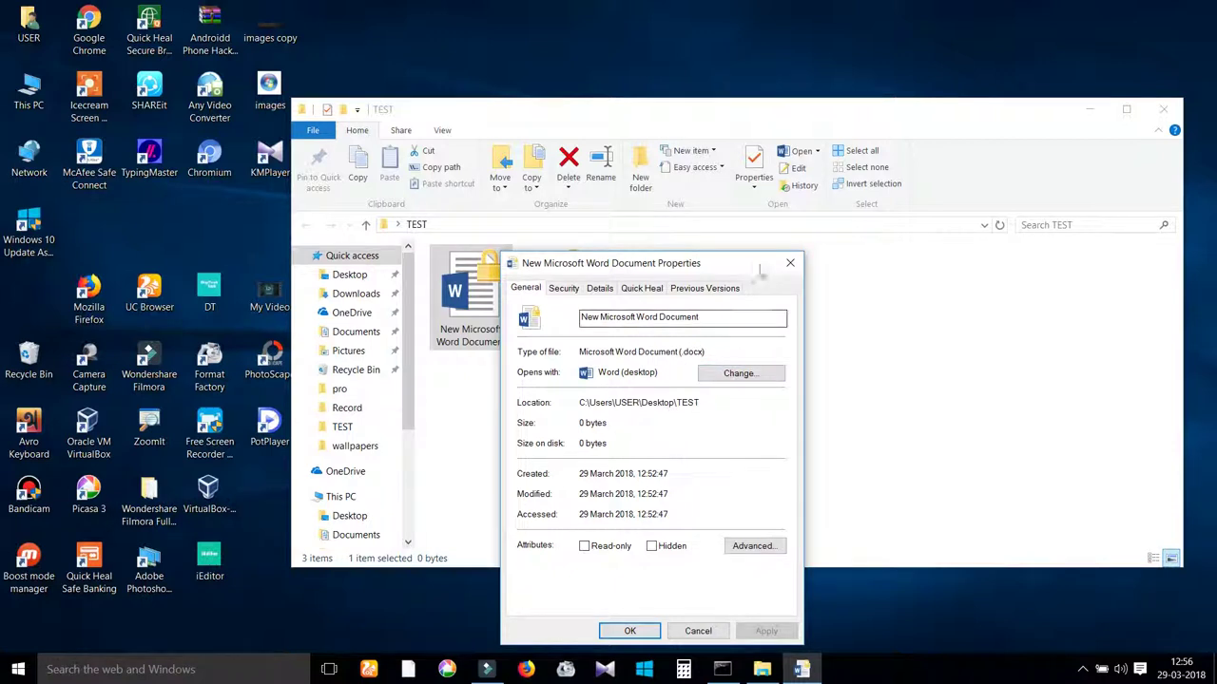
{"action": "left_click", "coordinate": [796, 264]}
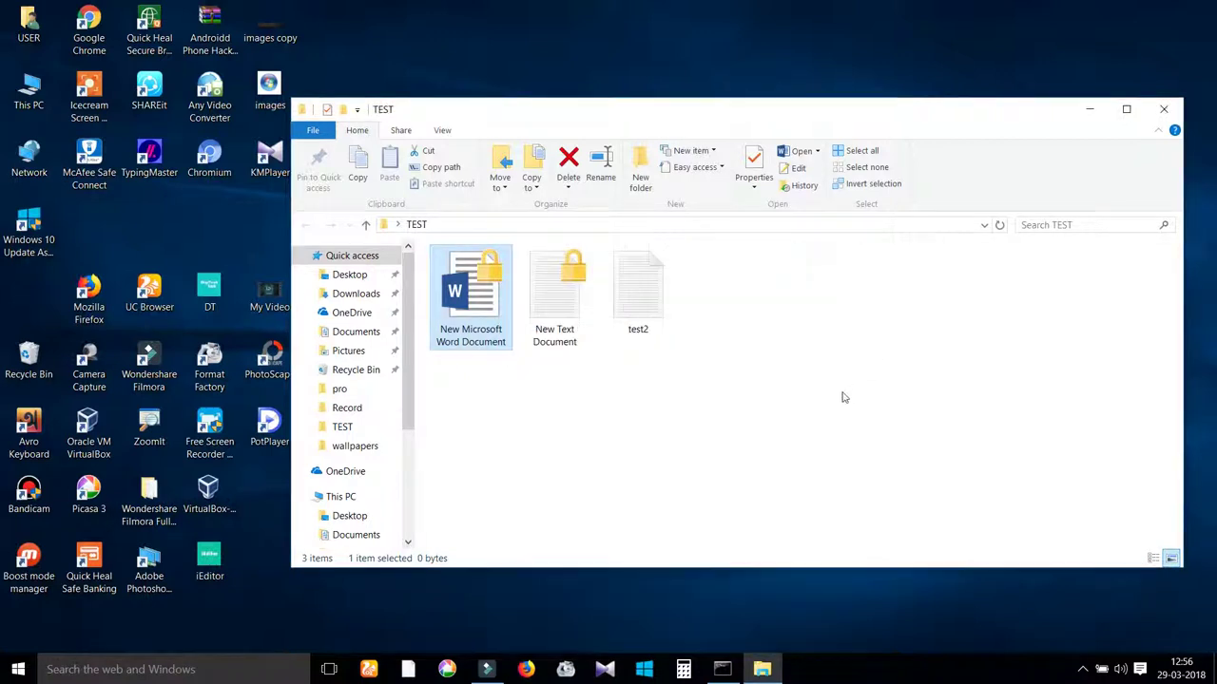
{"action": "left_click", "coordinate": [846, 400]}
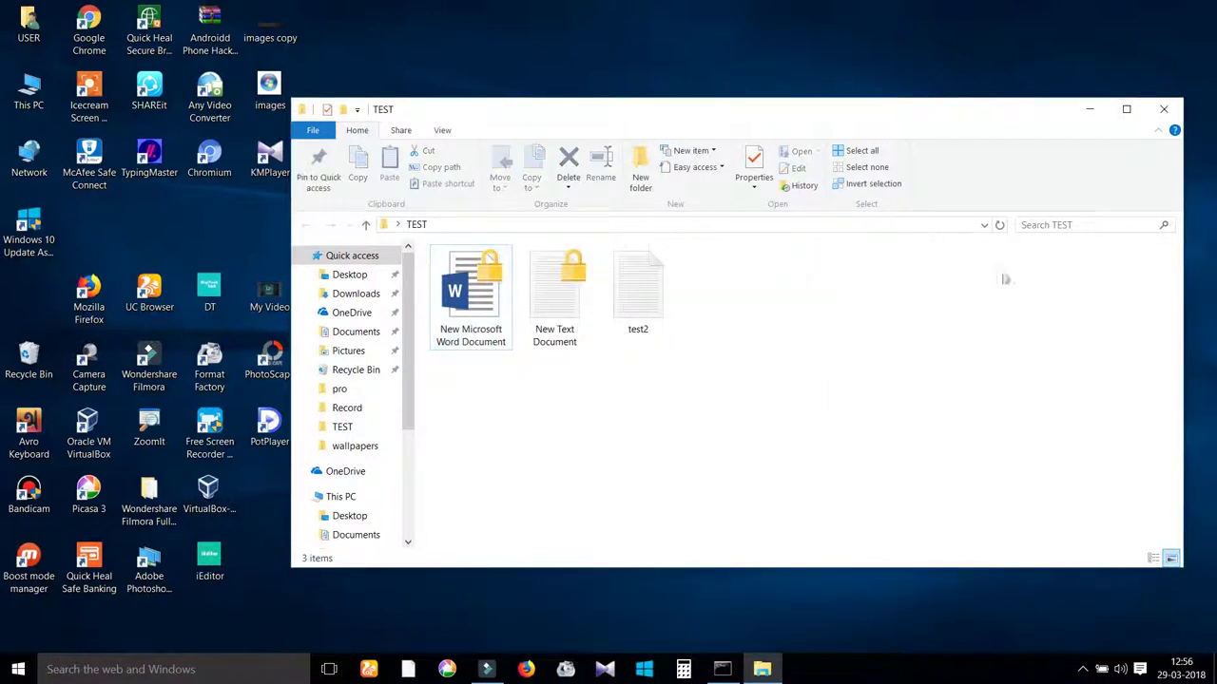
{"action": "left_click", "coordinate": [1177, 107]}
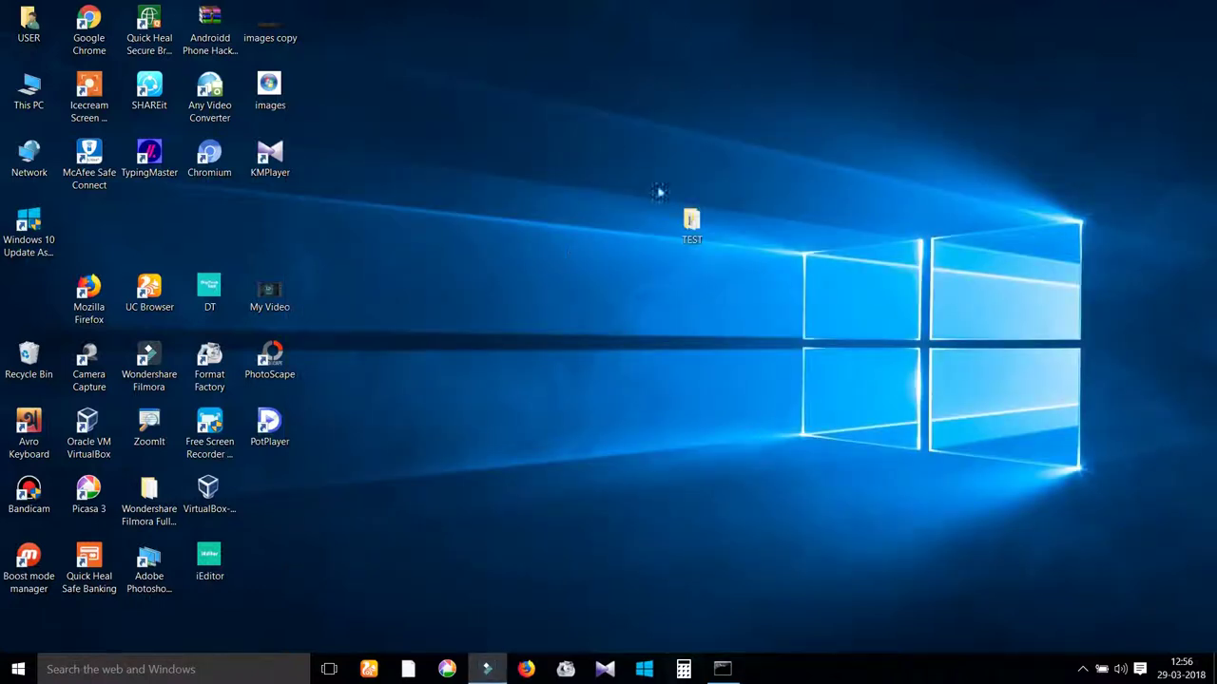
- Reopen the TEST folder, copy the location path from the test2 file's properties, and close both windows
{"action": "double_click", "coordinate": [711, 228]}
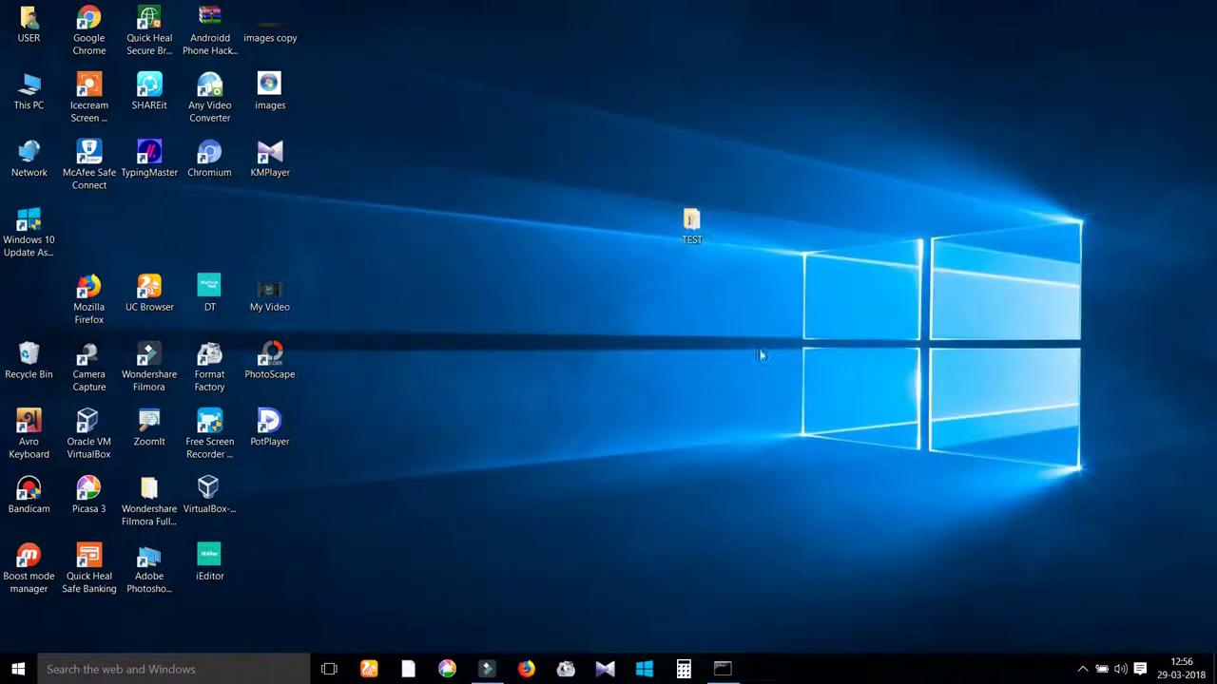
{"action": "left_click", "coordinate": [654, 302]}
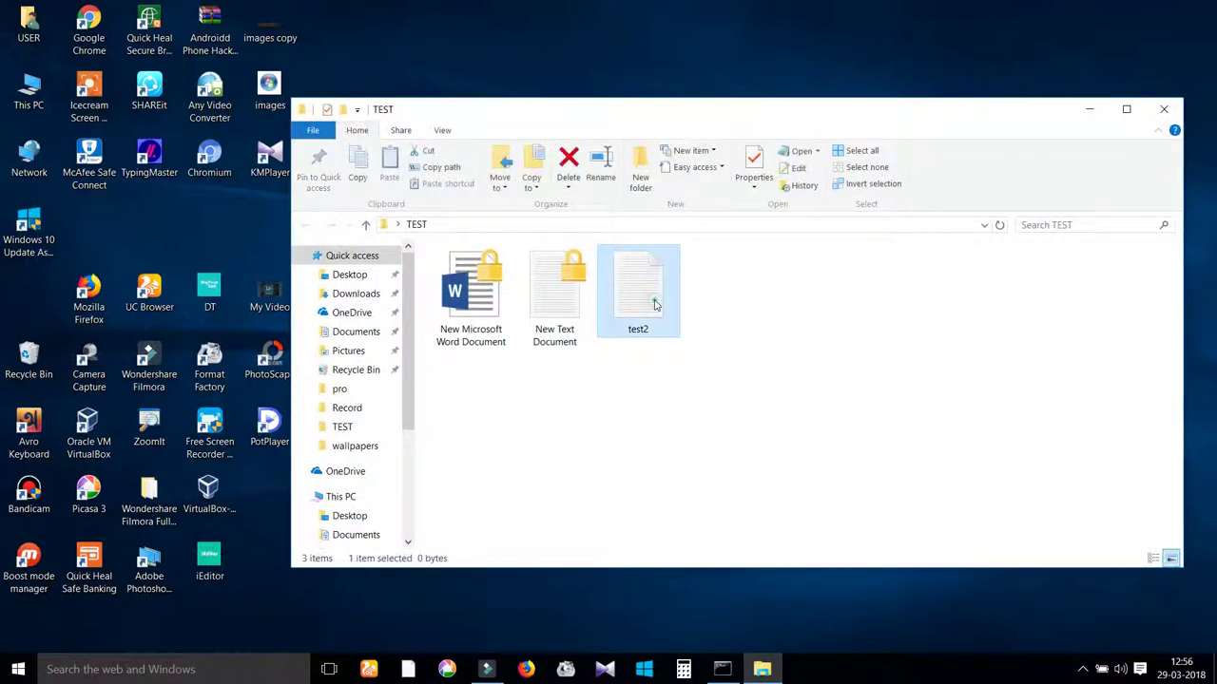
{"action": "right_click", "coordinate": [654, 302]}
{"action": "left_click", "coordinate": [836, 642]}
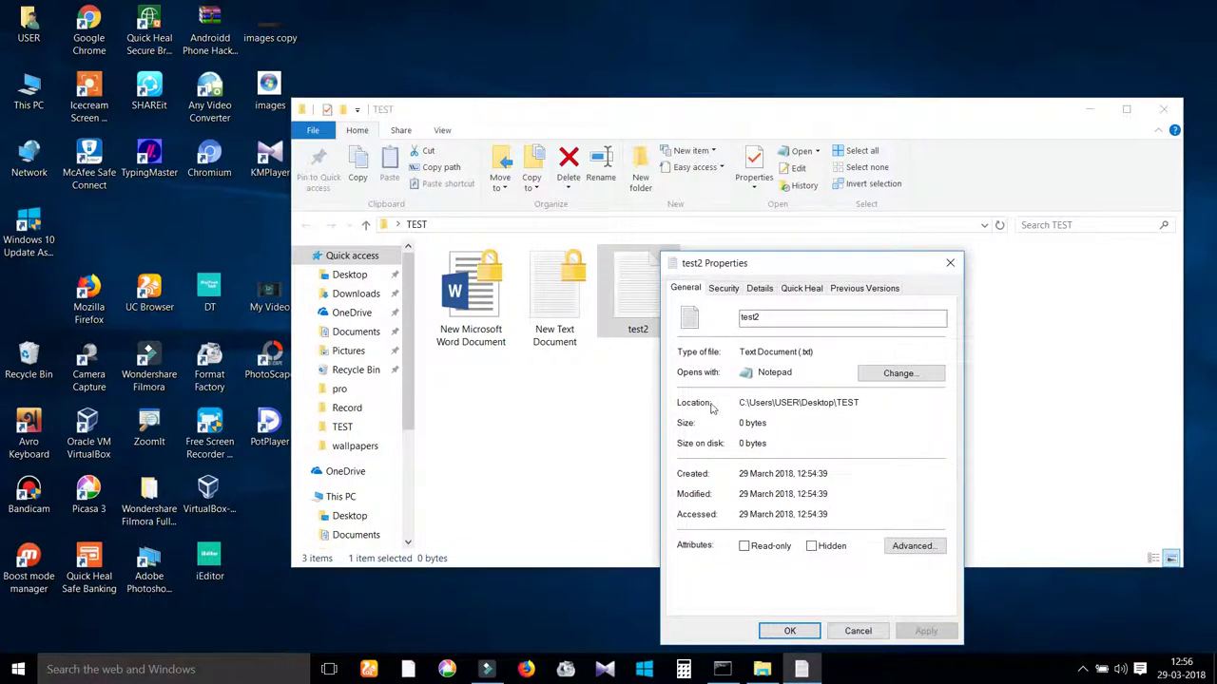
{"action": "left_click_drag", "start_coordinate": [740, 401], "coordinate": [858, 402]}
{"action": "key", "text": "ctrl+c"}
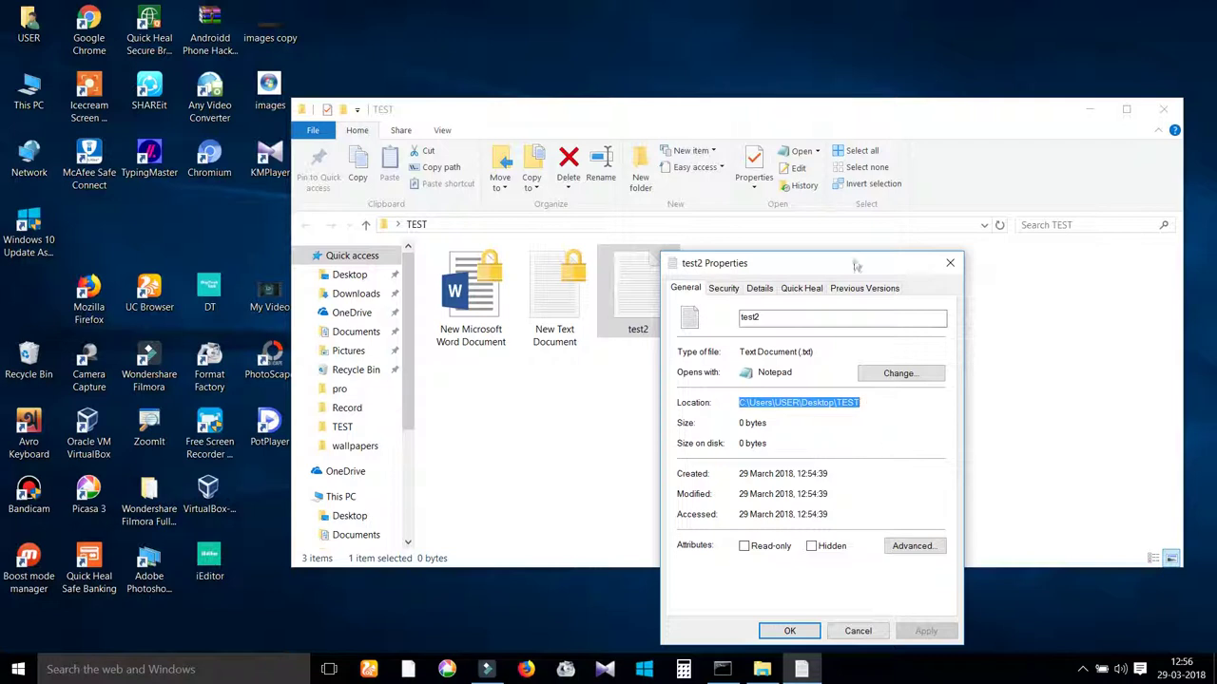
{"action": "left_click", "coordinate": [950, 263]}
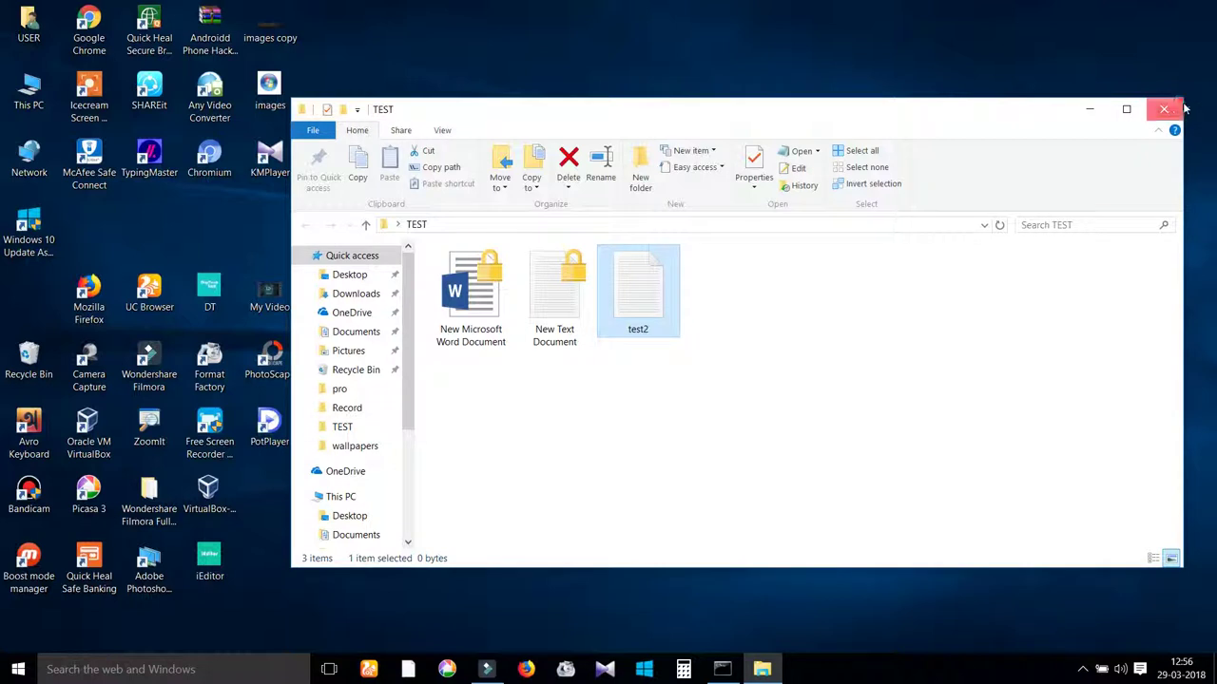
{"action": "left_click", "coordinate": [1163, 110]}
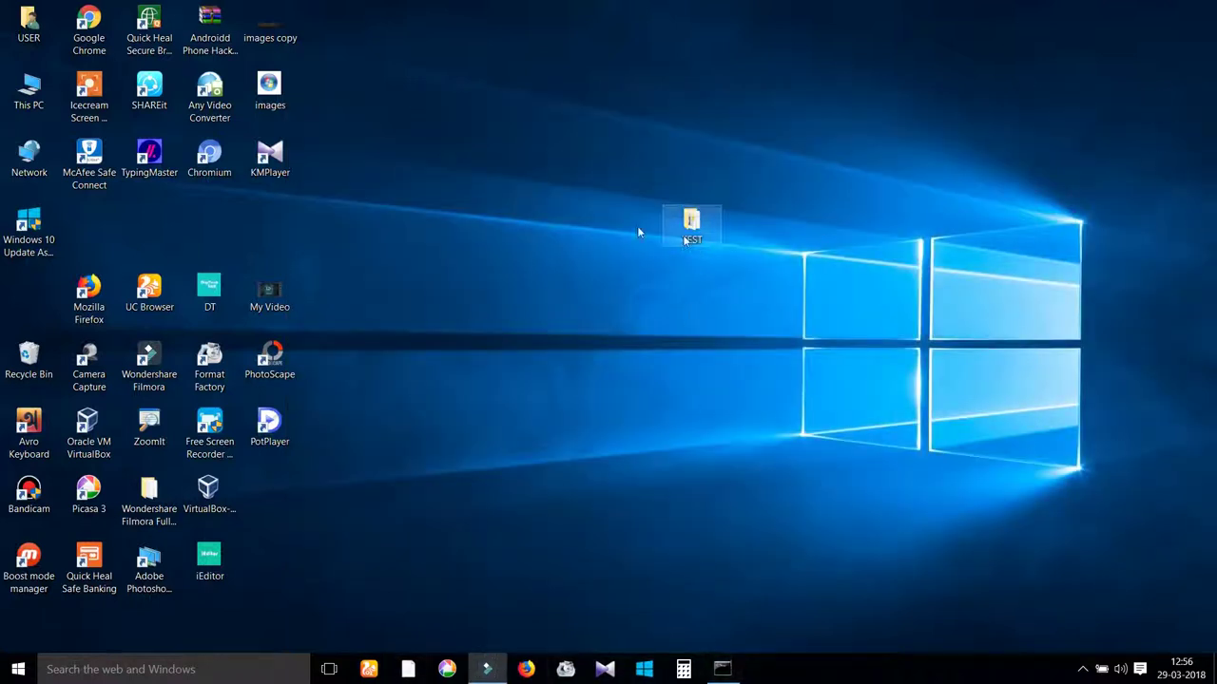
- Check the file names in the TEST folder, and enter cipher /E C:\Users\USER\Desktop\TEST\test2.txt in Command Prompt without running it
{"action": "double_click", "coordinate": [691, 223]}
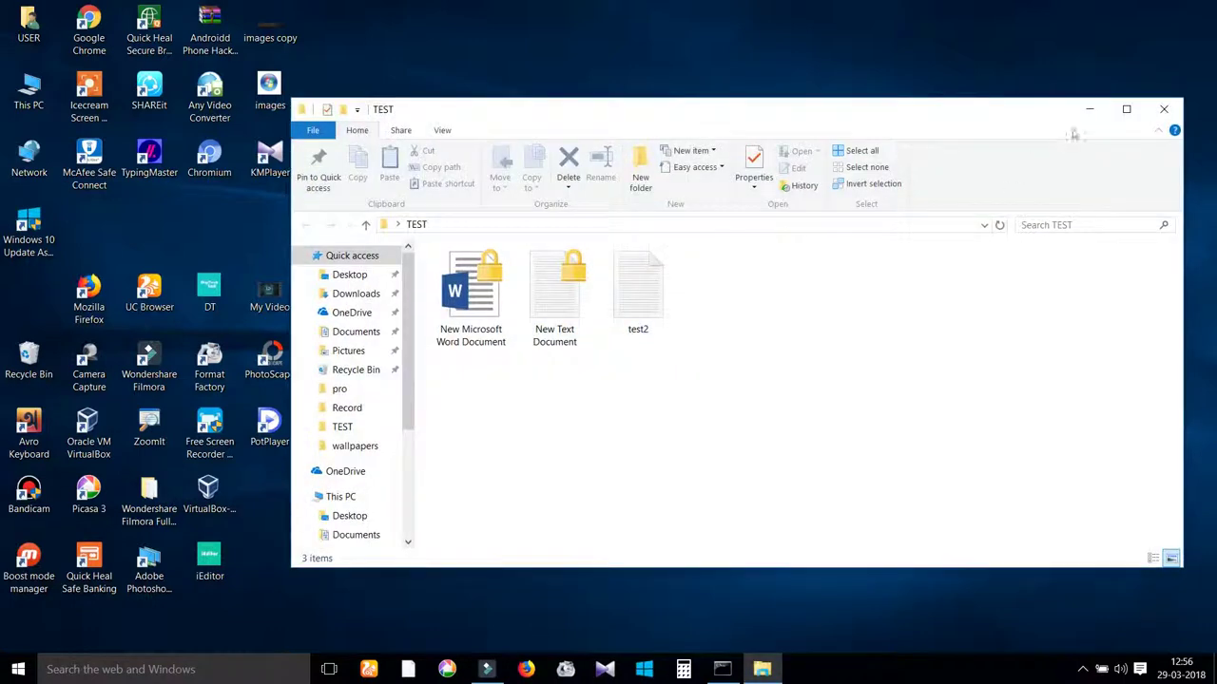
{"action": "left_click", "coordinate": [1163, 110]}
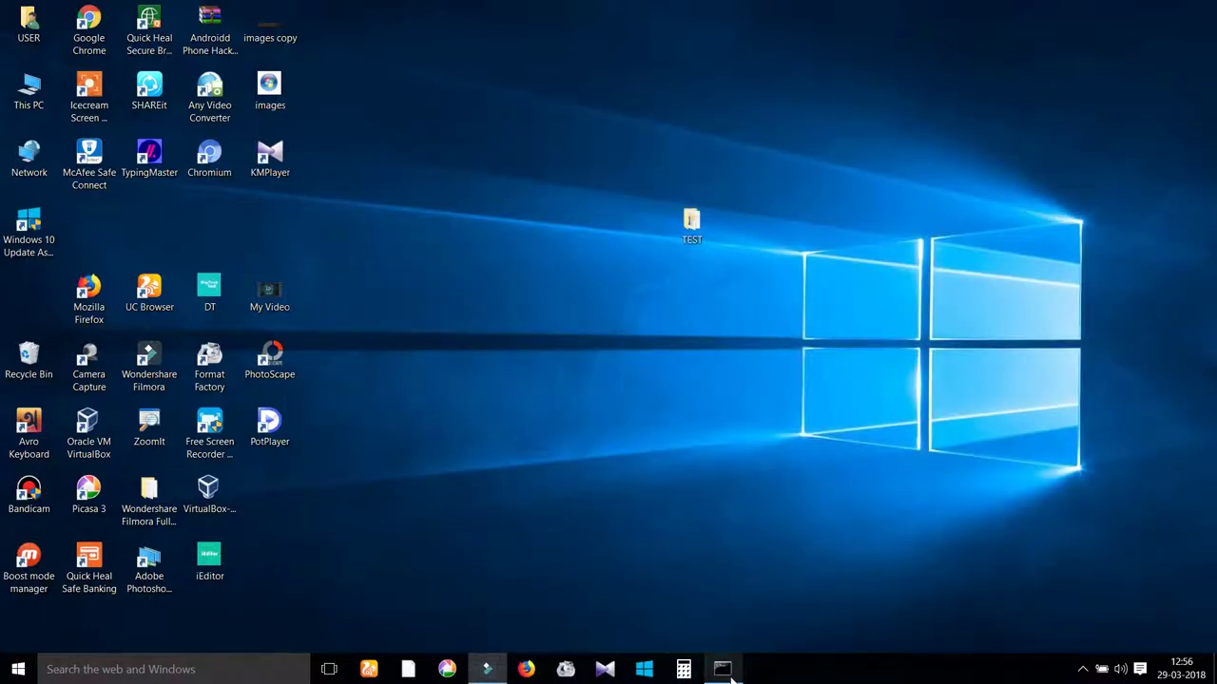
{"action": "left_click", "coordinate": [722, 669]}
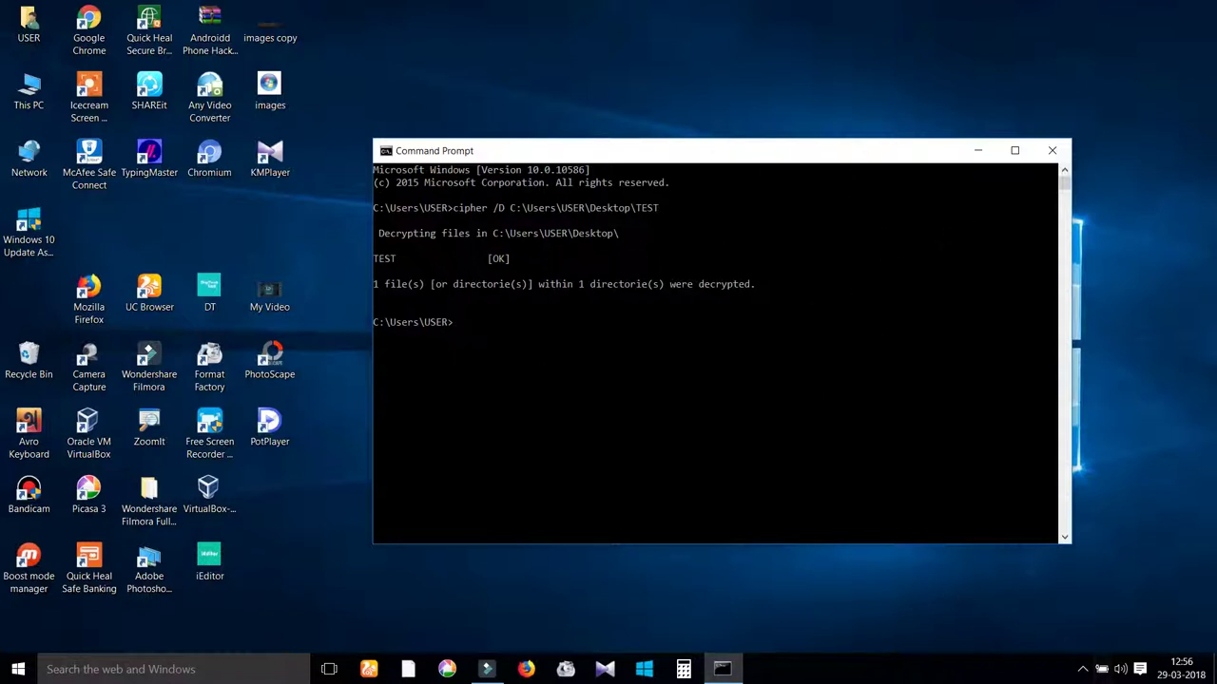
{"action": "left_click", "coordinate": [741, 675]}
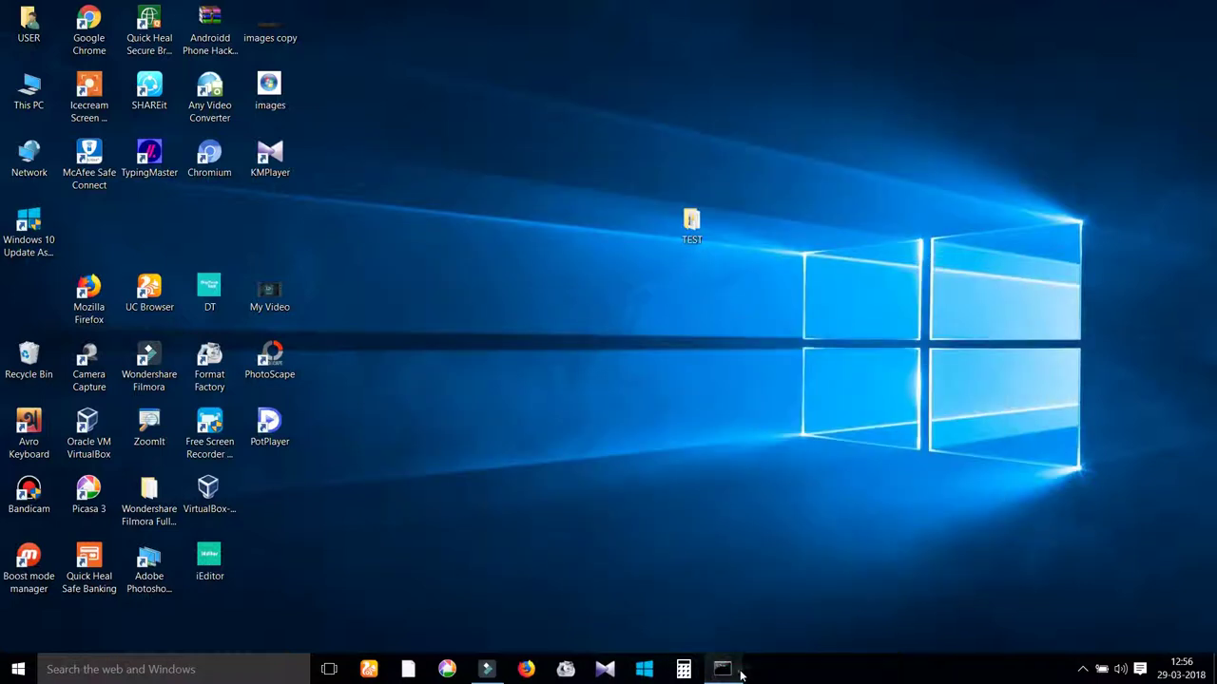
{"action": "left_click", "coordinate": [740, 675]}
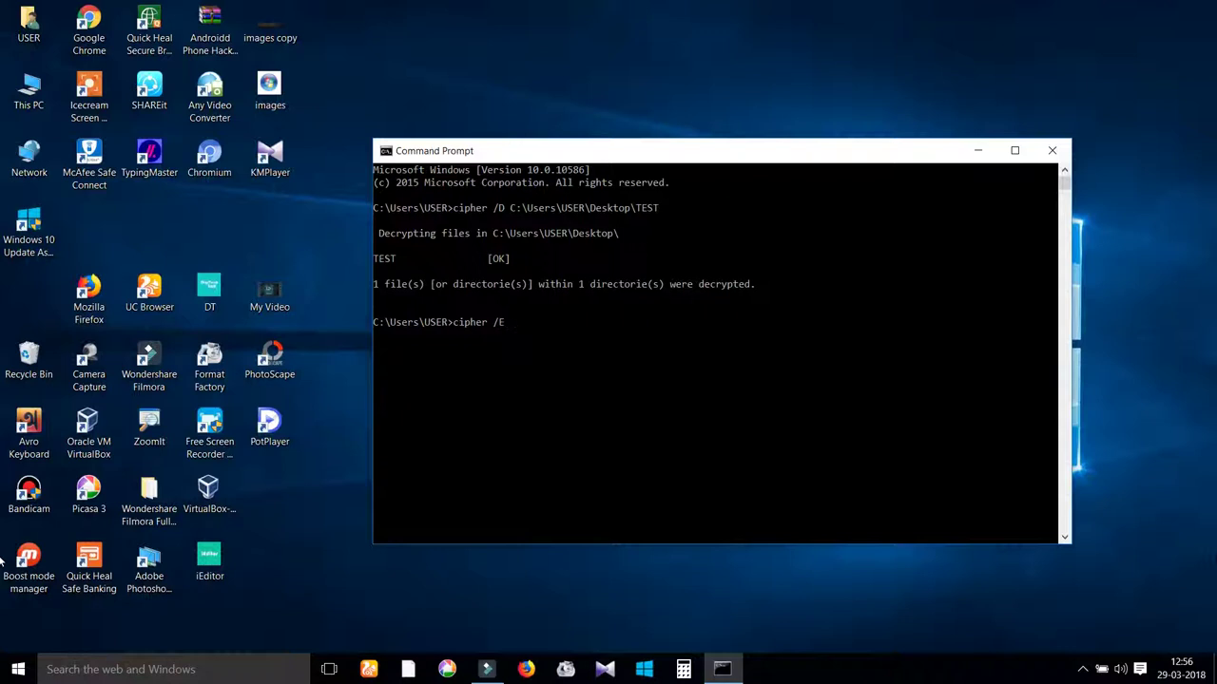
{"action": "key", "text": "ctrl+v"}
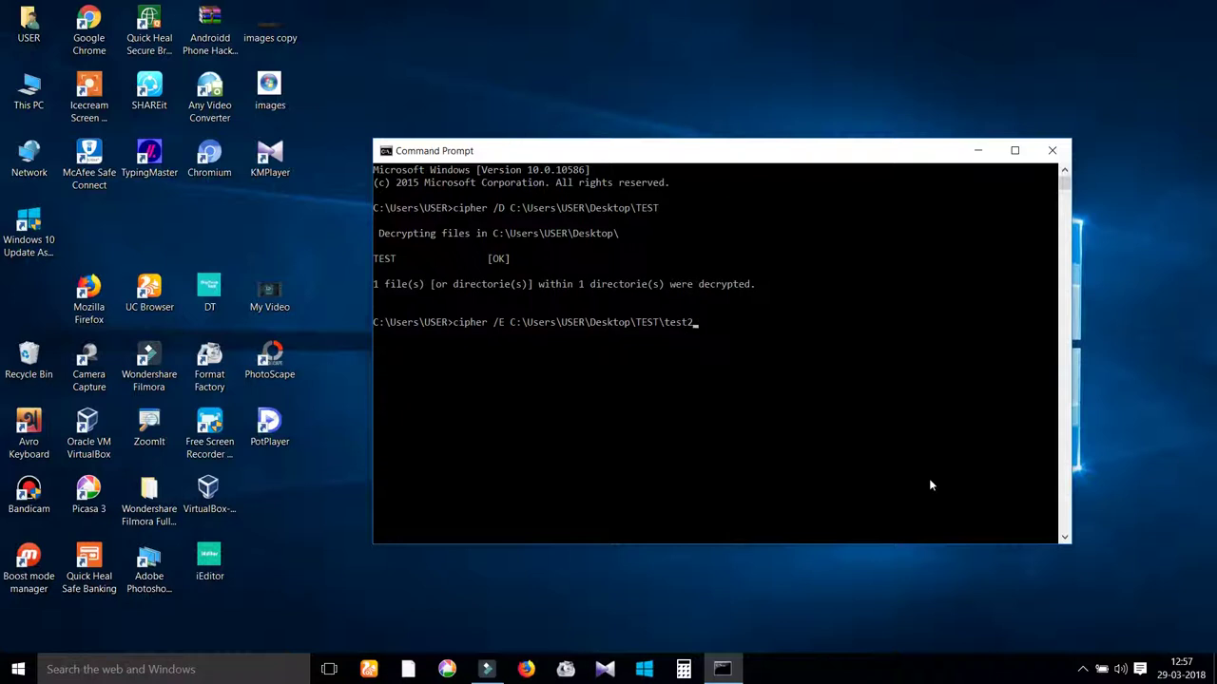
{"action": "type", "text": "txt"}
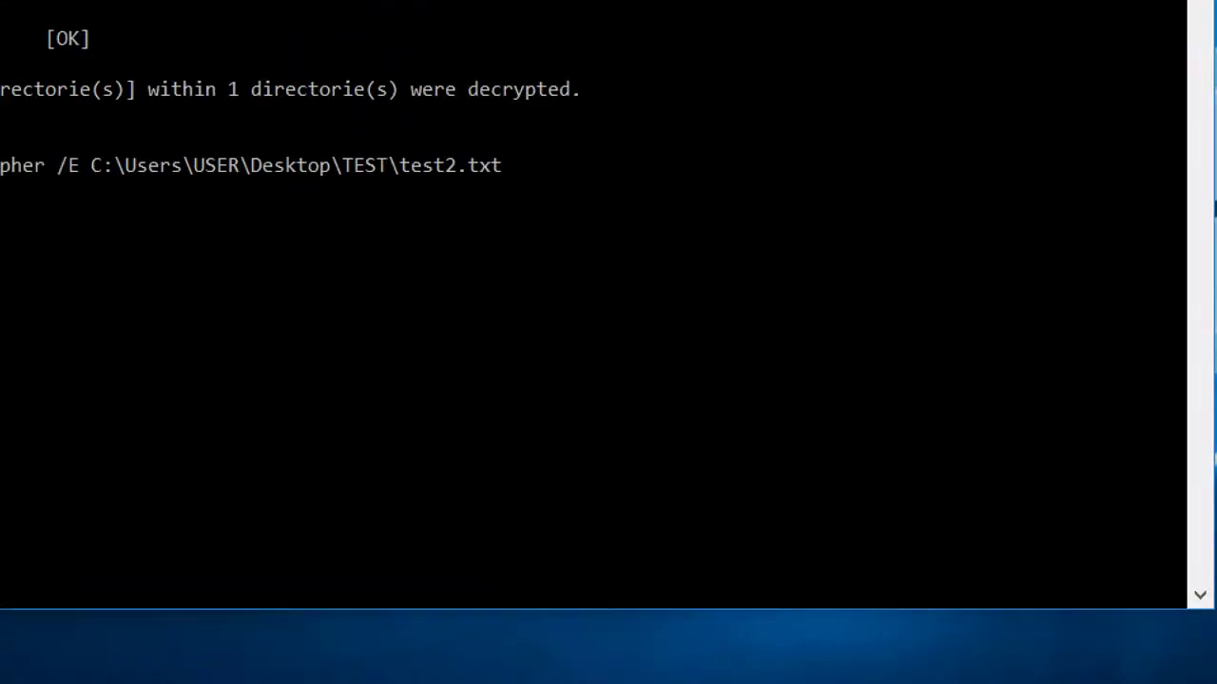
- Magnify the entered cipher /E command, underline it with a green line, and leave the magnified view
{"action": "left_click", "coordinate": [497, 402]}
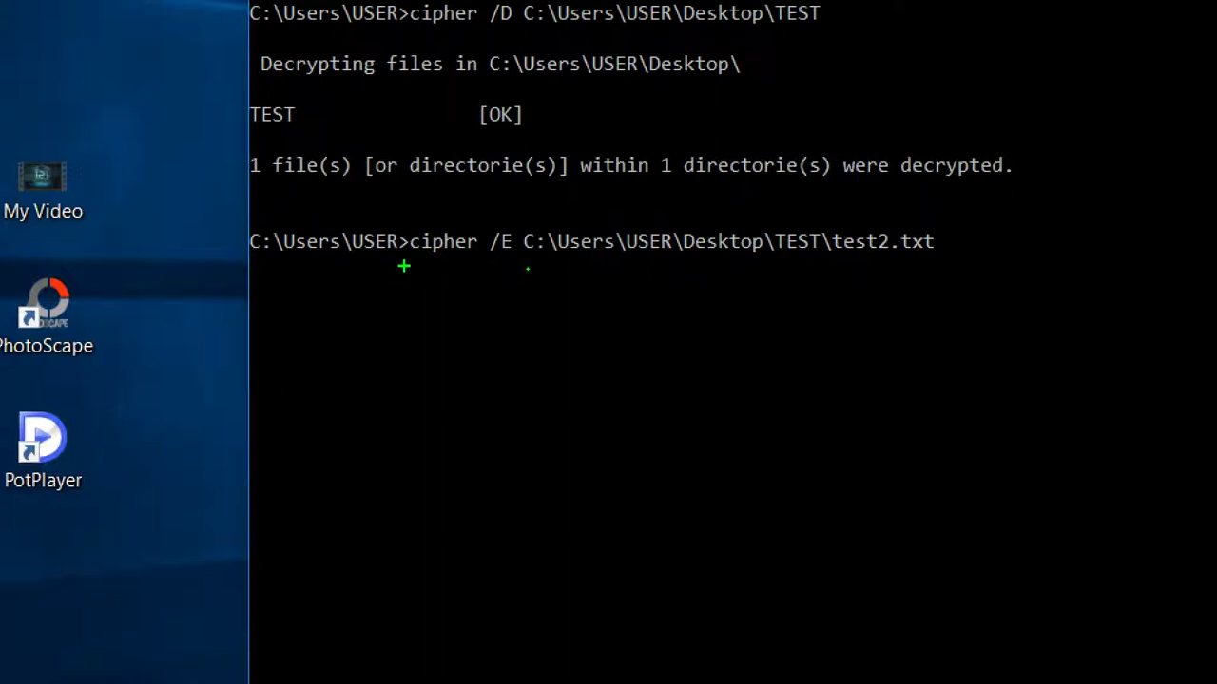
{"action": "left_click_drag", "start_coordinate": [423, 266], "coordinate": [956, 275]}
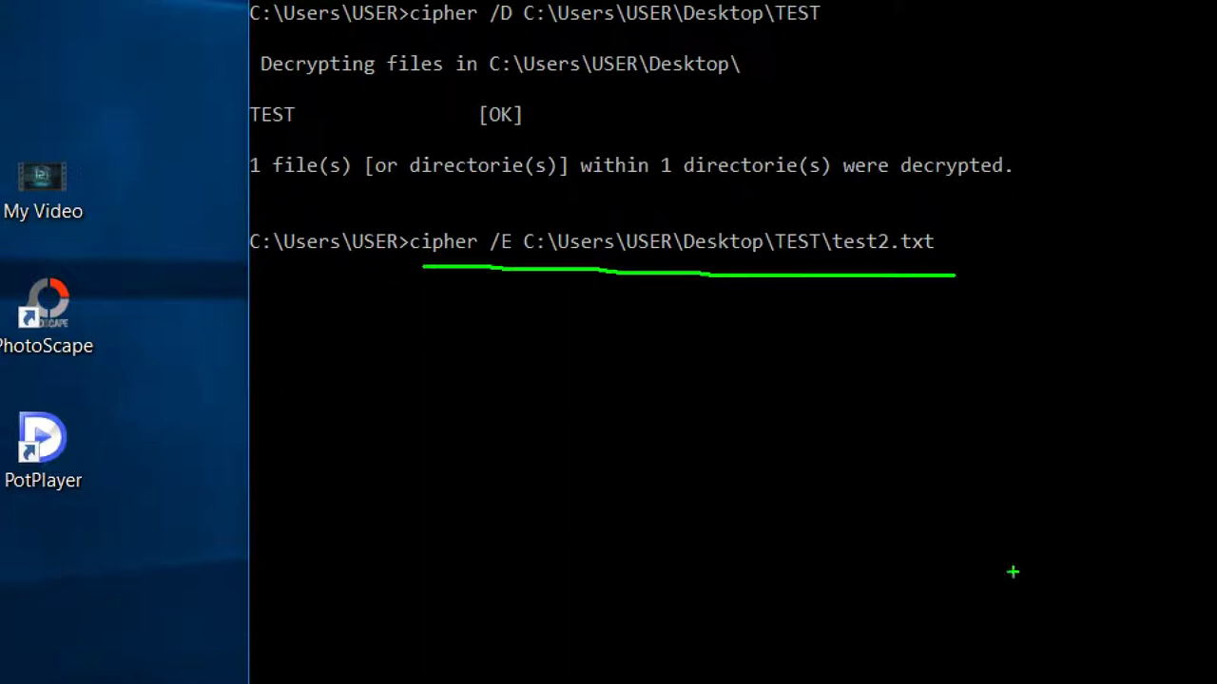
{"action": "key", "text": "Escape"}
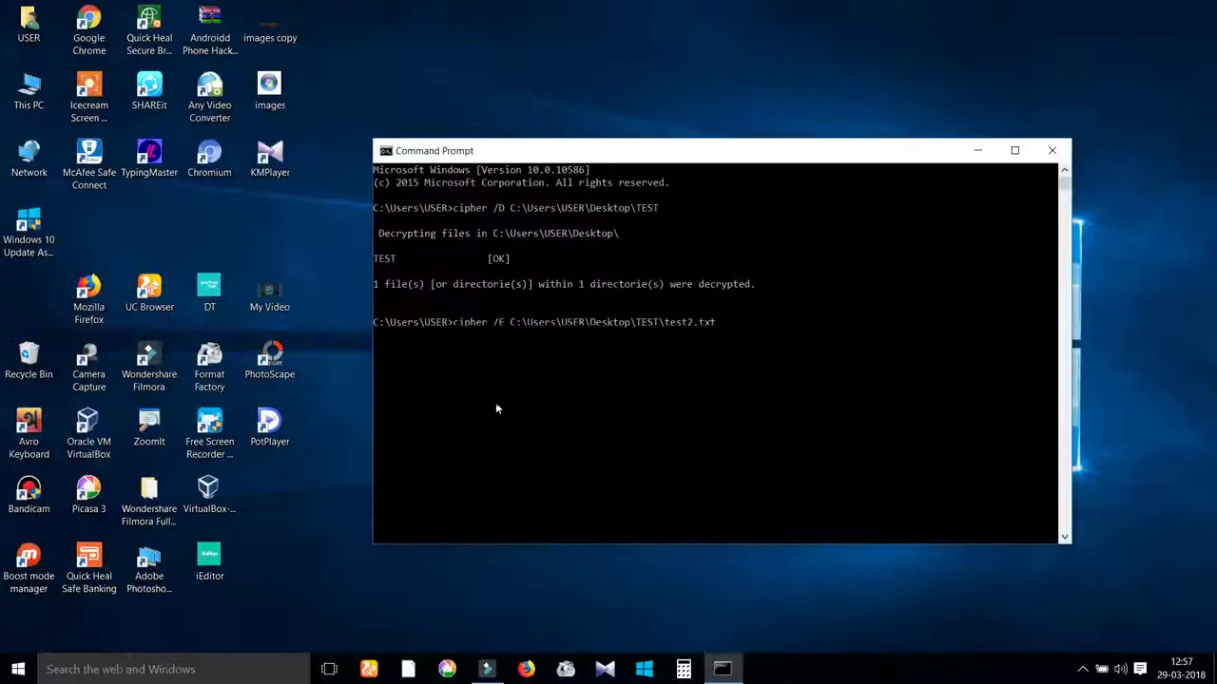
- Re-enter test2.txt as the file name at the end of the cipher /E command and run it to encrypt the file
{"action": "key", "text": "BackSpace"}
{"action": "key", "text": "BackSpace"}
{"action": "key", "text": "BackSpace"}
{"action": "key", "text": "BackSpace"}
{"action": "key", "text": "BackSpace"}
{"action": "key", "text": "BackSpace"}
{"action": "key", "text": "BackSpace"}
{"action": "key", "text": "BackSpace"}
{"action": "key", "text": "BackSpace"}
{"action": "type", "text": "test2w.txt"}
{"action": "key", "text": "BackSpace"}
{"action": "key", "text": "BackSpace"}
{"action": "key", "text": "BackSpace"}
{"action": "key", "text": "BackSpace"}
{"action": "key", "text": "BackSpace"}
{"action": "key", "text": "BackSpace"}
{"action": "key", "text": "BackSpace"}
{"action": "key", "text": "BackSpace"}
{"action": "key", "text": "BackSpace"}
{"action": "type", "text": "test2.txt"}
{"action": "key", "text": "Return"}
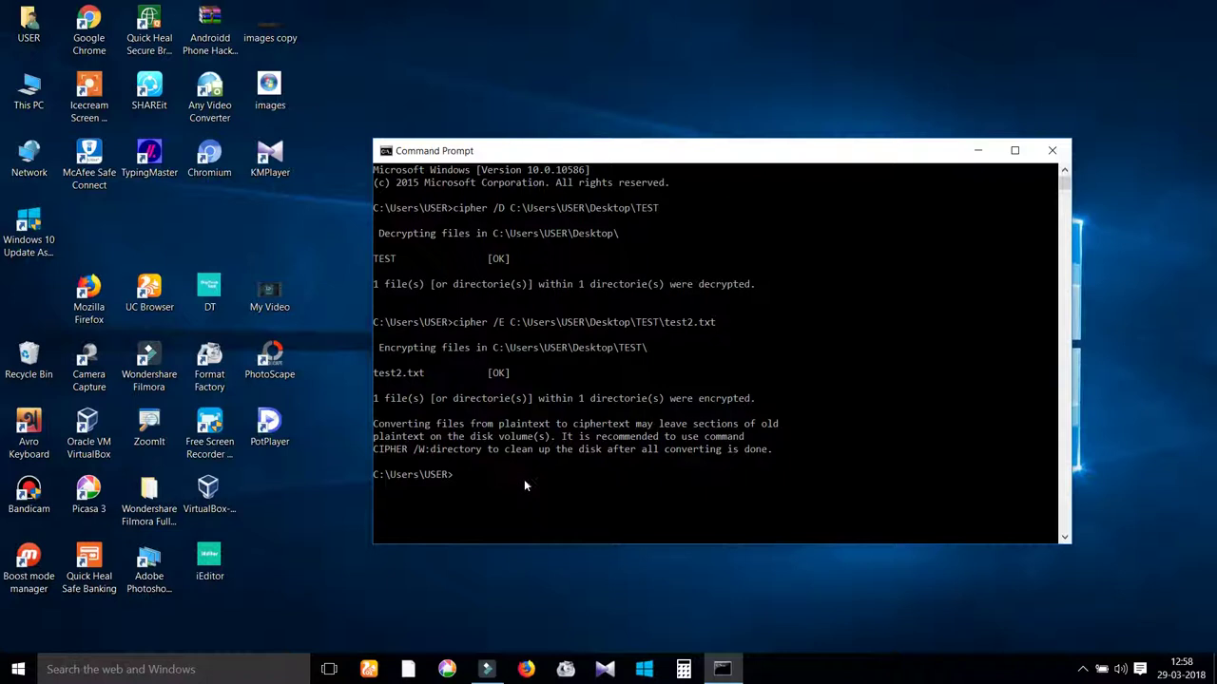
- Minimize Command Prompt, reopen the TEST folder, and check the test2 file's icon for a lock marking
{"action": "left_click", "coordinate": [979, 154]}
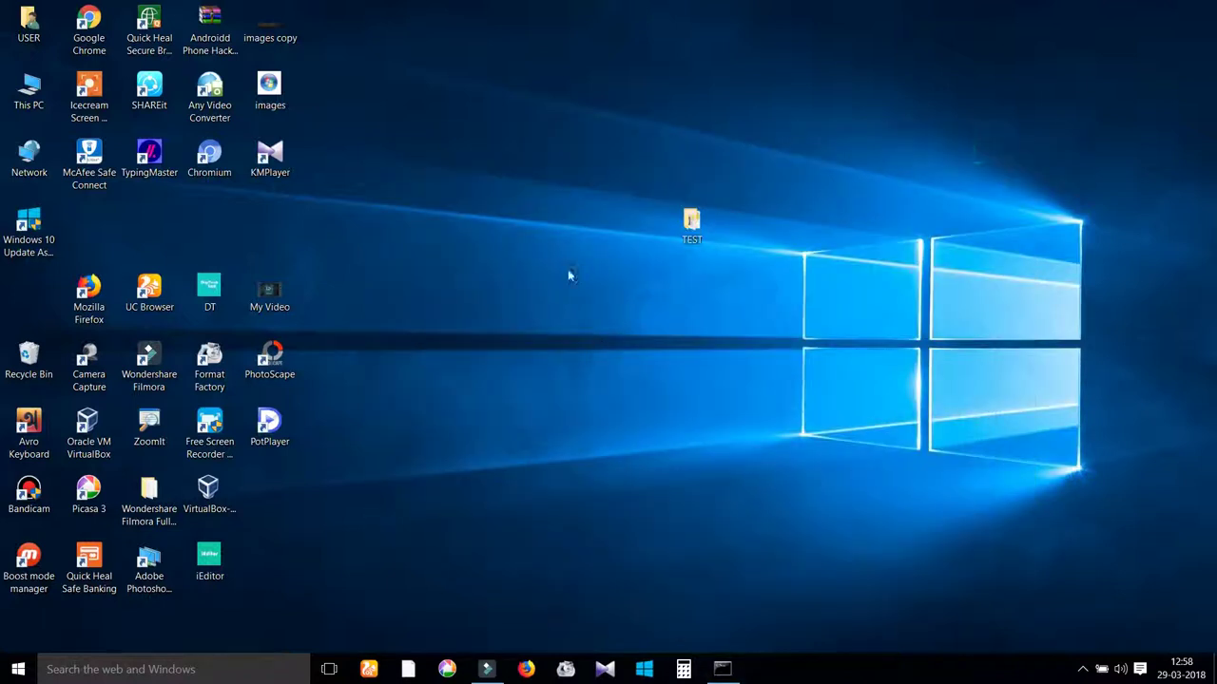
{"action": "double_click", "coordinate": [703, 225]}
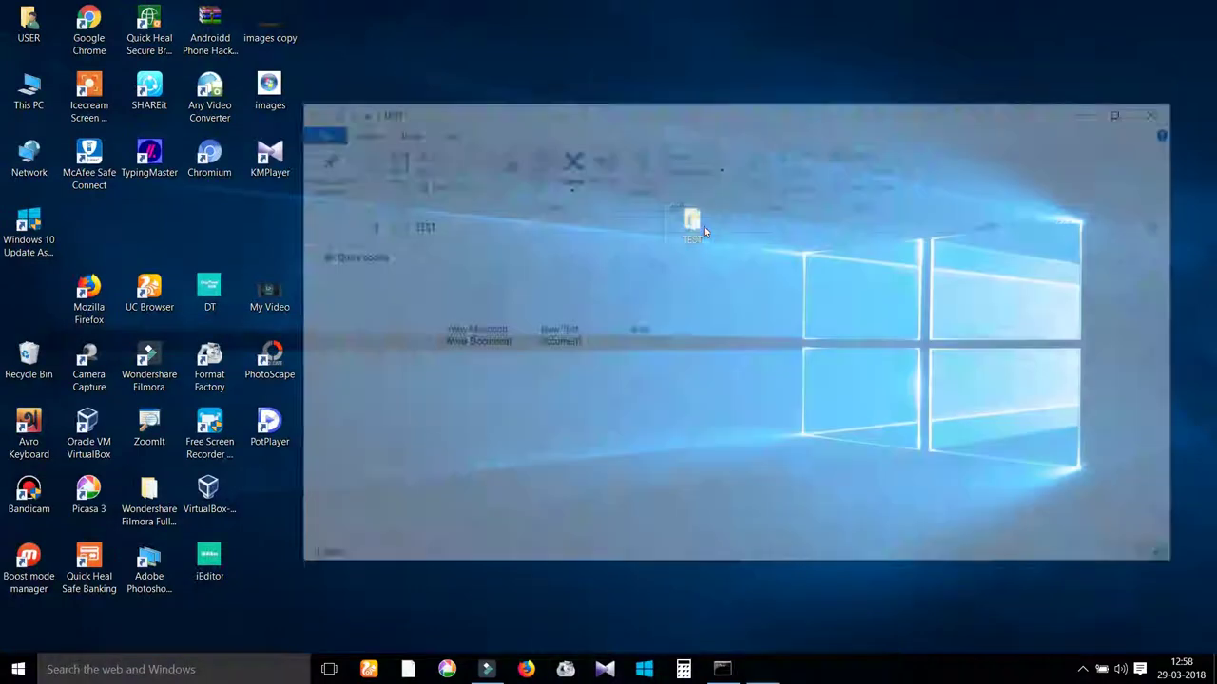
{"action": "left_click", "coordinate": [663, 334]}
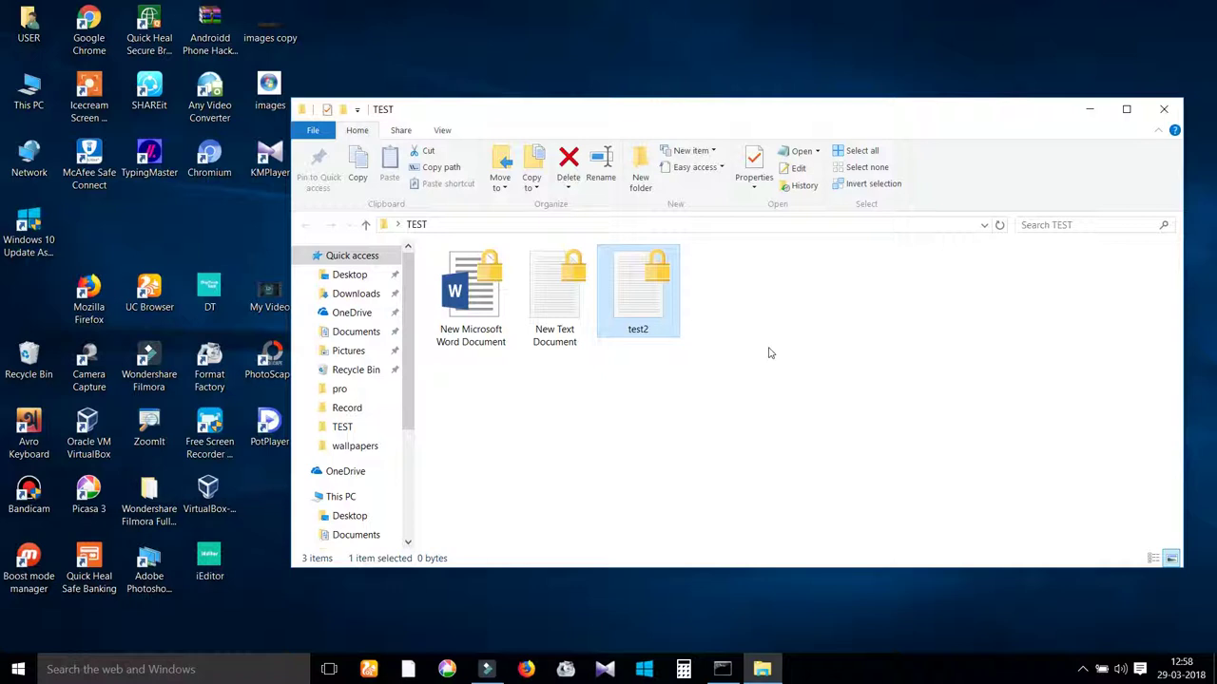
- Decrypt the test2 file from Command Prompt by running cipher /D C:\Users\USER\Desktop\TEST\test2.txt
{"action": "left_click", "coordinate": [722, 670]}
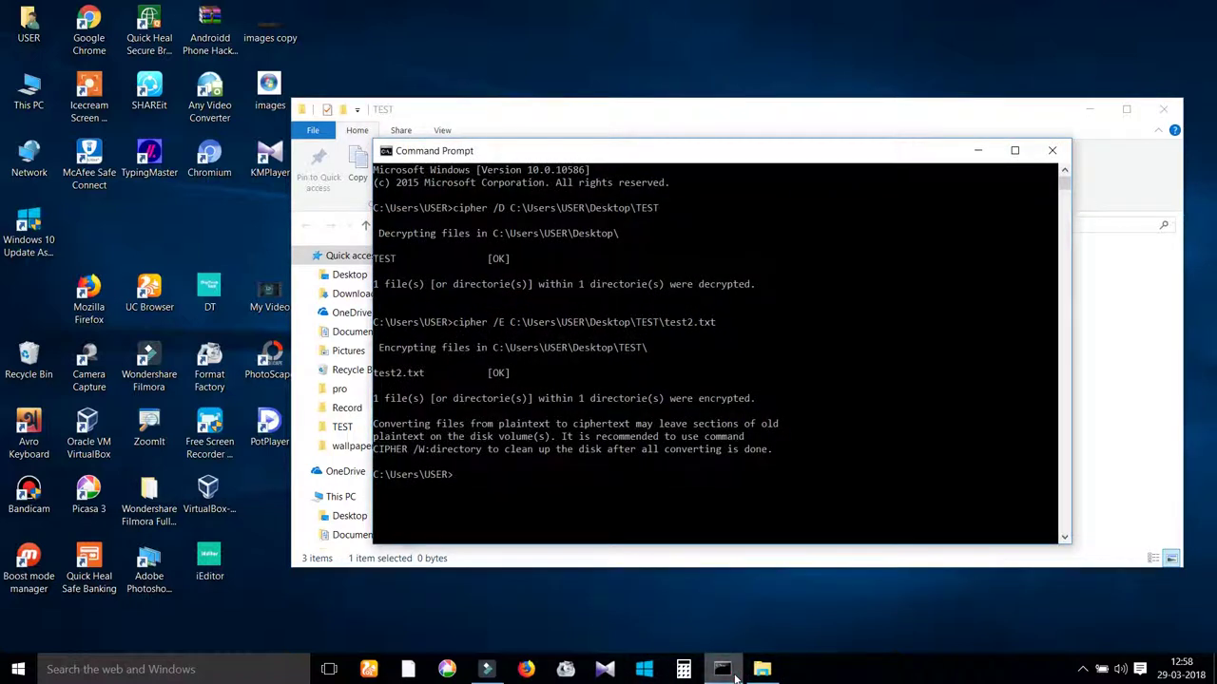
{"action": "left_click", "coordinate": [738, 676]}
{"action": "left_click", "coordinate": [739, 676]}
{"action": "type", "text": "cipher "}
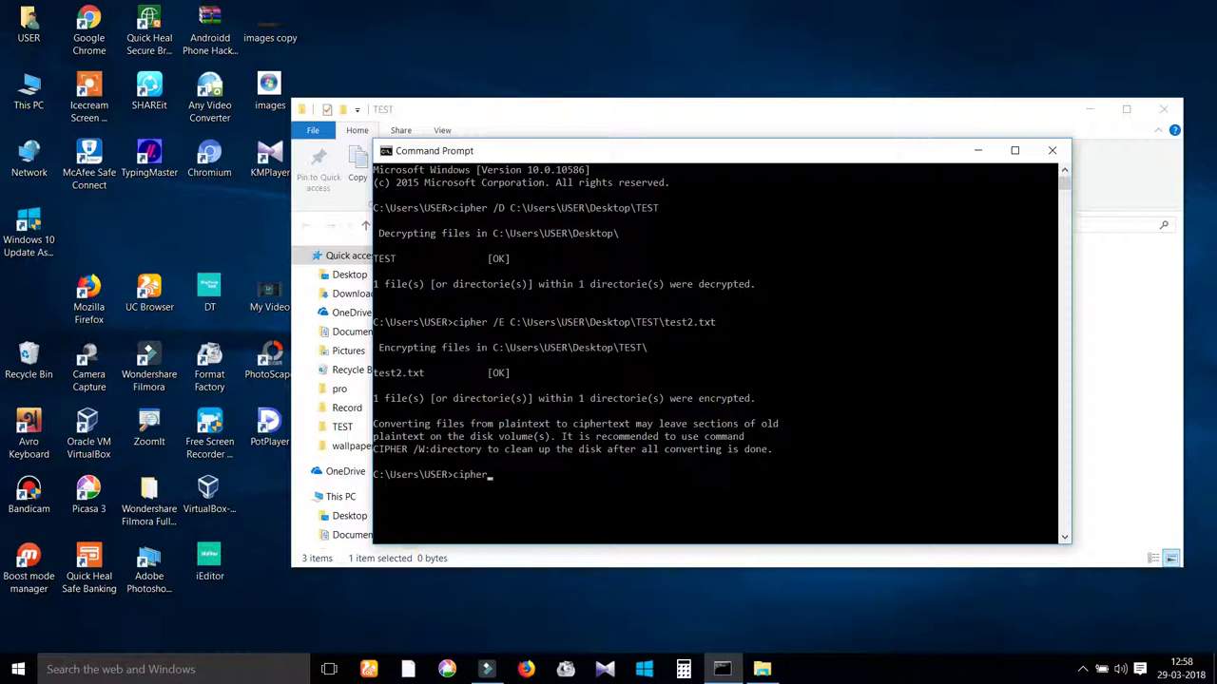
{"action": "type", "text": "/D"}
{"action": "type", "text": "C:\\Users\\USER\\Desktop\\TEST"}
{"action": "type", "text": "\\"}
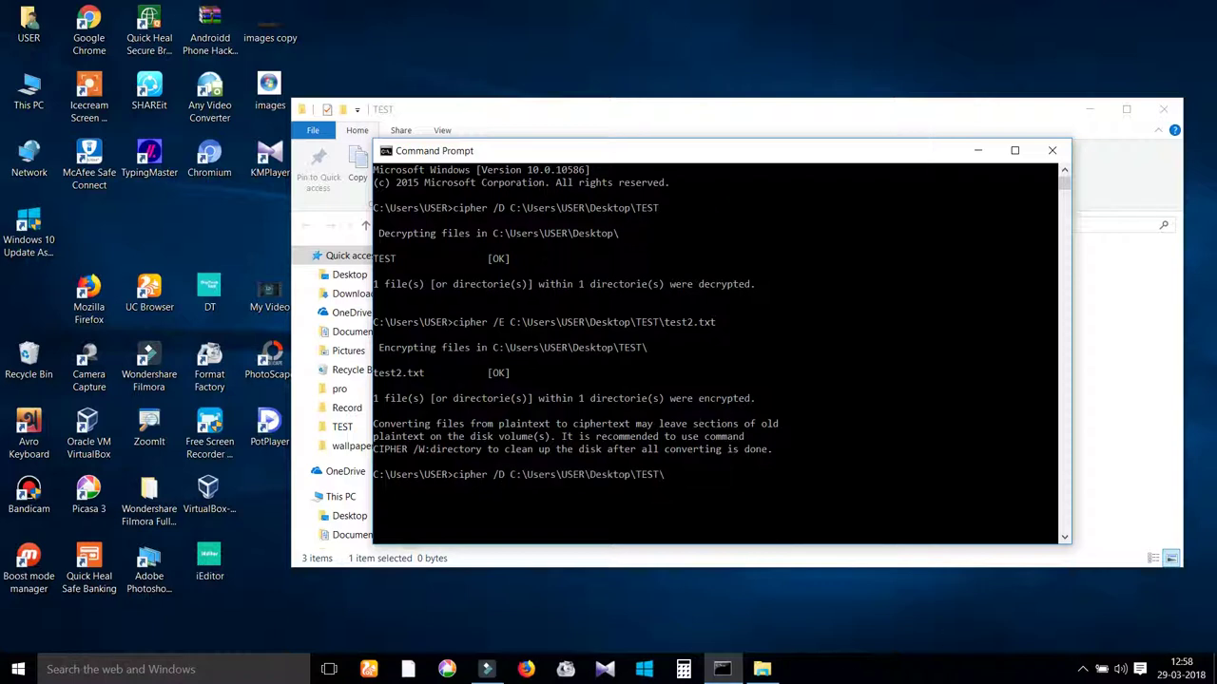
{"action": "type", "text": "test2.txt"}
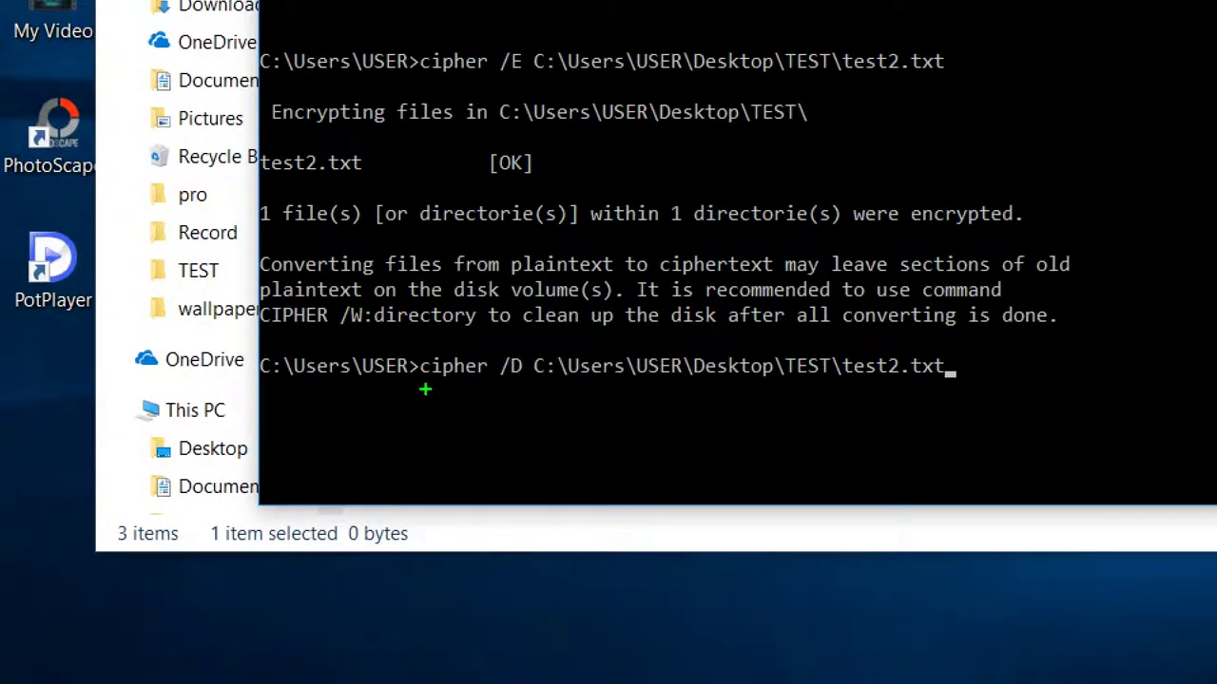
{"action": "left_click_drag", "start_coordinate": [424, 389], "coordinate": [988, 387]}
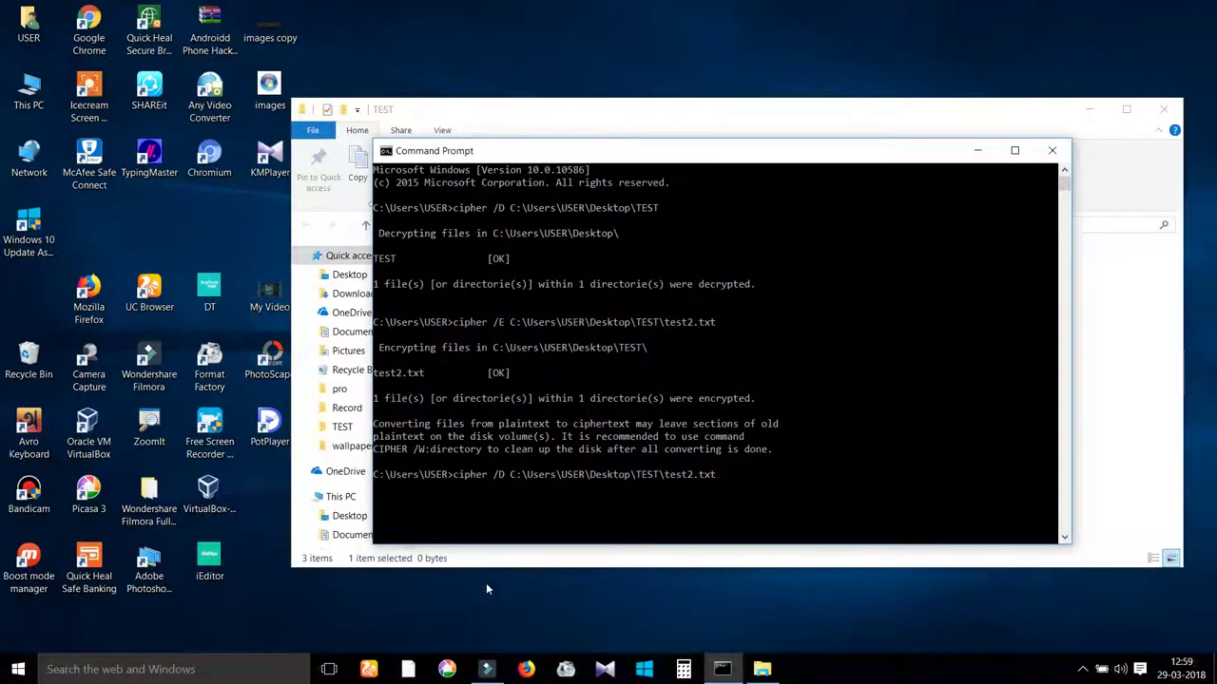
{"action": "key", "text": "Return"}
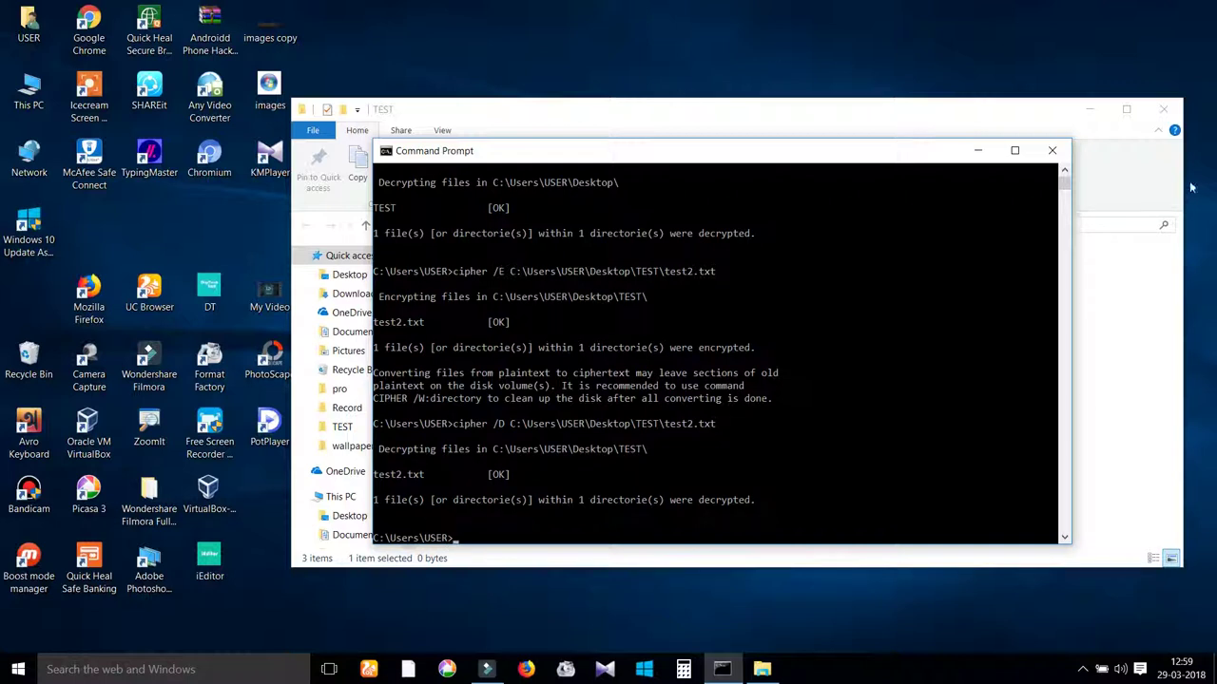
- Check the test2 file's icon in the TEST folder for a lock marking after decryption, and return to Command Prompt
{"action": "left_click", "coordinate": [1161, 358]}
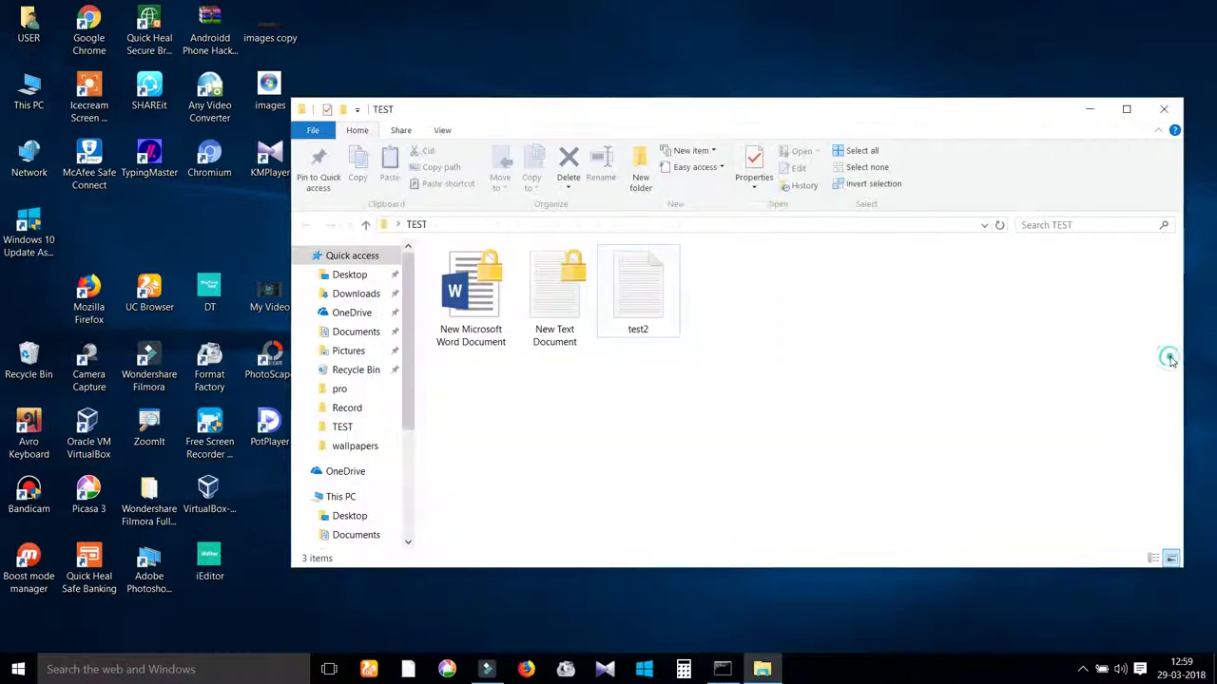
{"action": "left_click", "coordinate": [671, 310]}
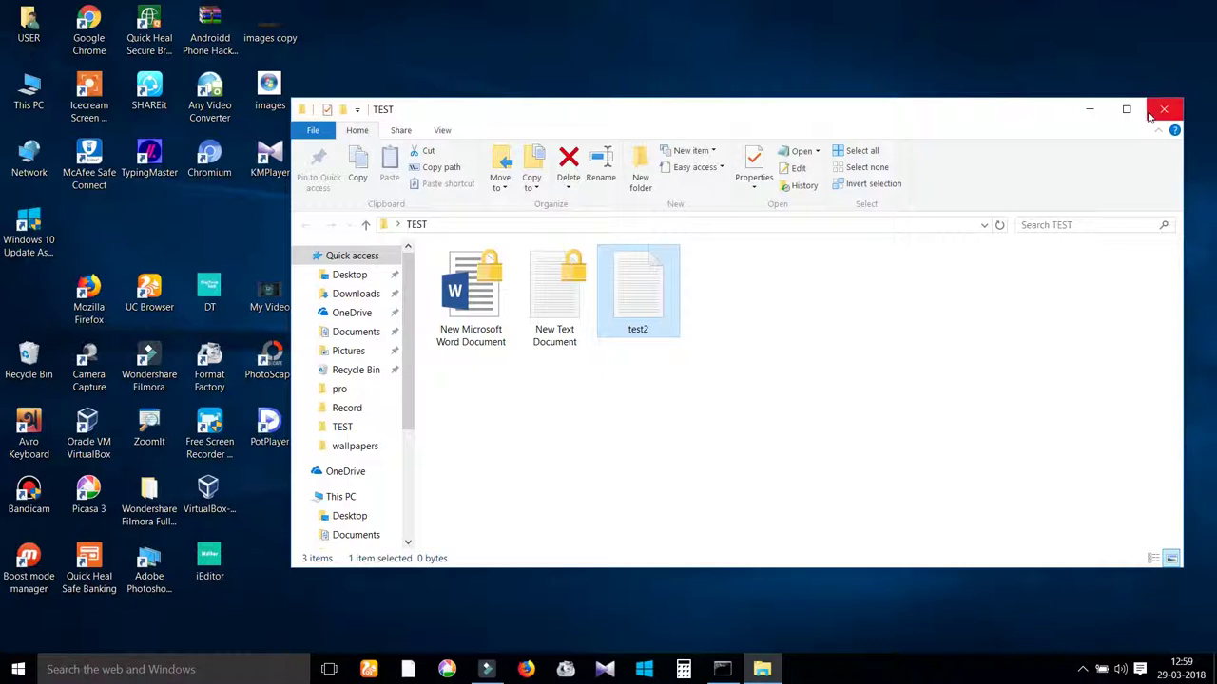
{"action": "left_click", "coordinate": [722, 670]}
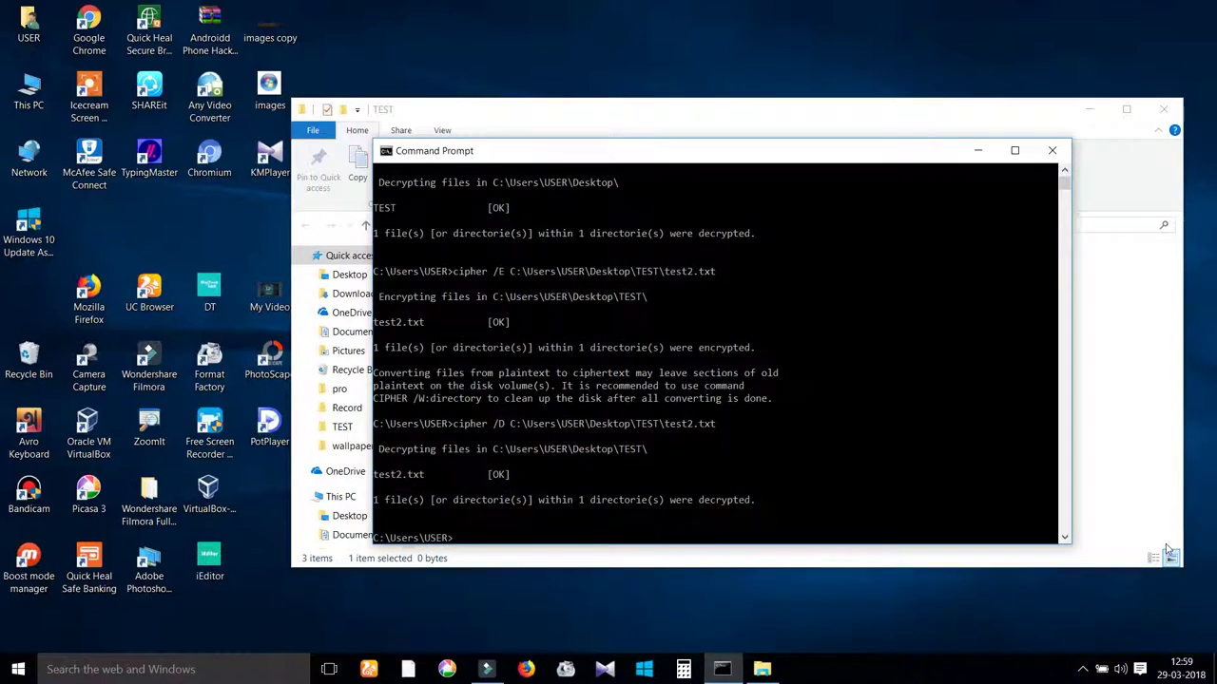